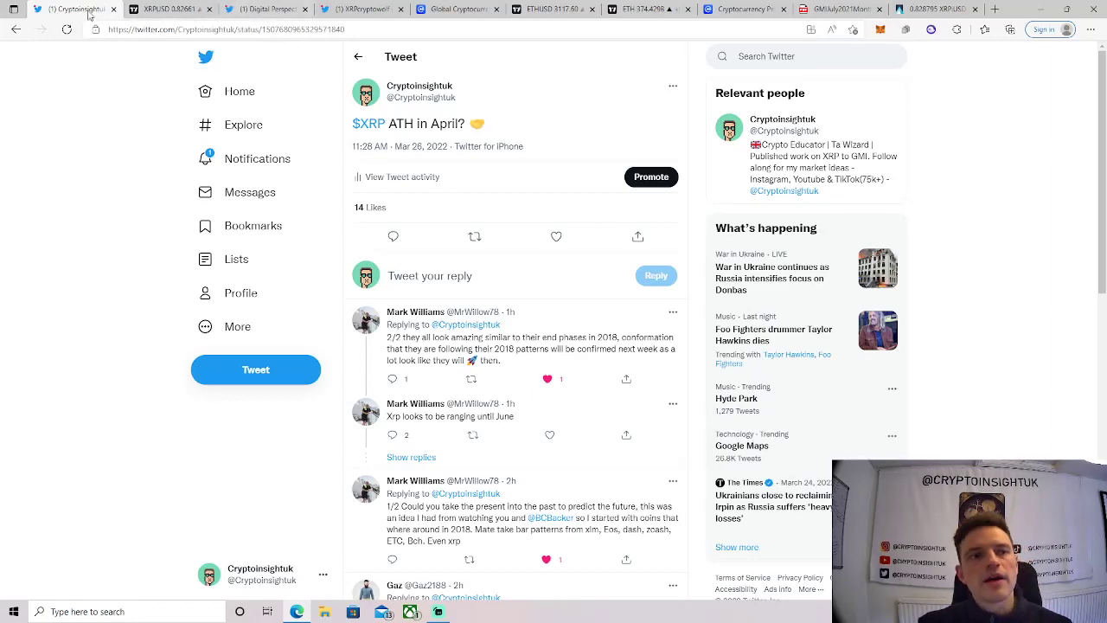
# Skim the tweet about an XRP all-time high in April, close it, and bring up the Digital Perspectives tweet
pyautogui.scroll(-5, 380, 303)
pyautogui.scroll(5, 406, 311)
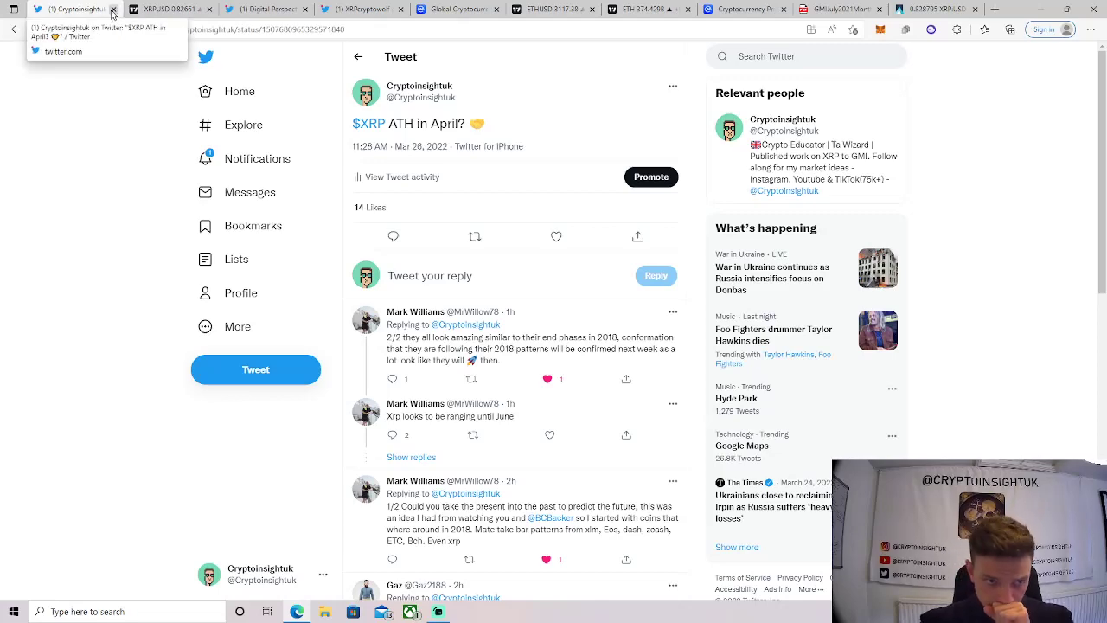
pyautogui.click(112, 10)
pyautogui.click(162, 8)
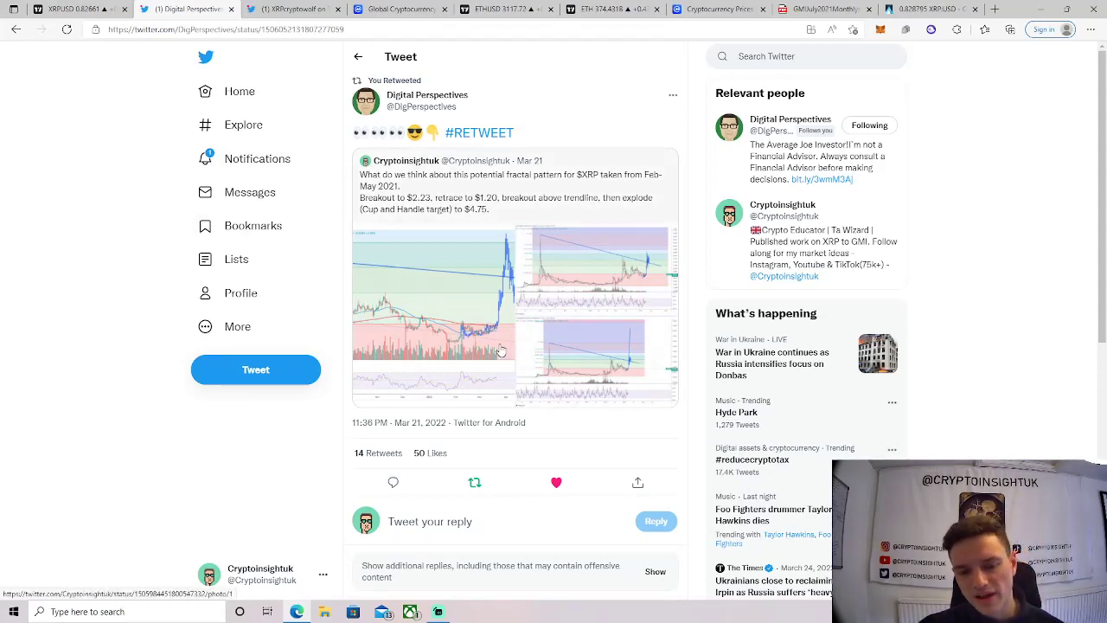
# View the three XRP fractal chart images in the quoted tweet, and close that tweet's tab
pyautogui.click(463, 290)
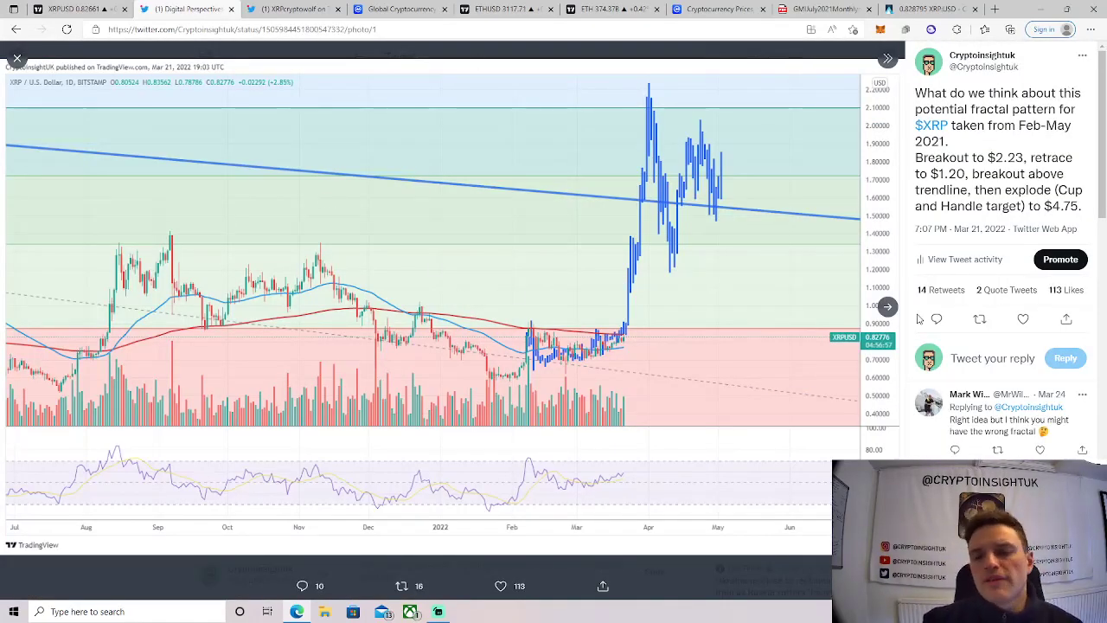
pyautogui.click(887, 307)
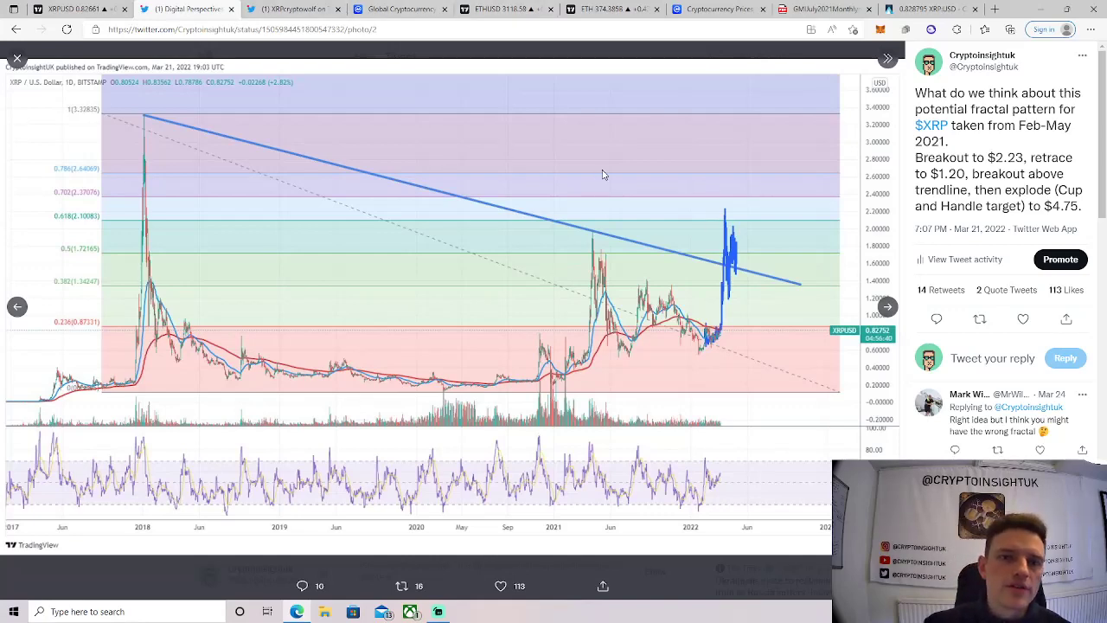
pyautogui.click(887, 306)
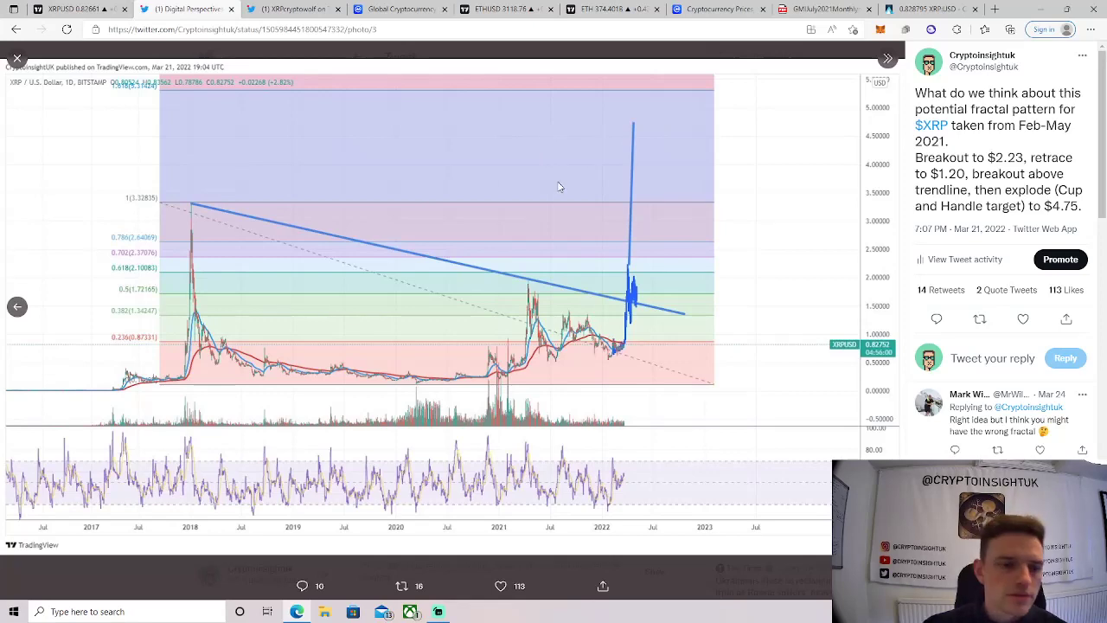
pyautogui.click(231, 10)
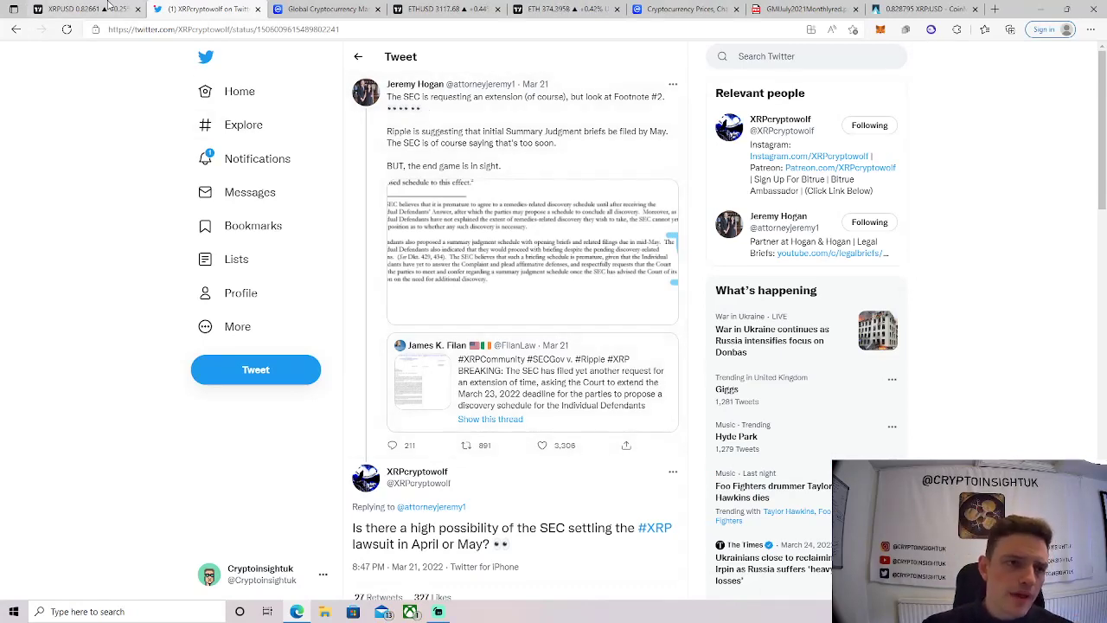
# Read the XRPcryptowolf tweet thread on the SEC extension request and a possible XRP lawsuit settlement, including the attorney's reply
pyautogui.hotkey('ctrl', 'shift', 'Tab')
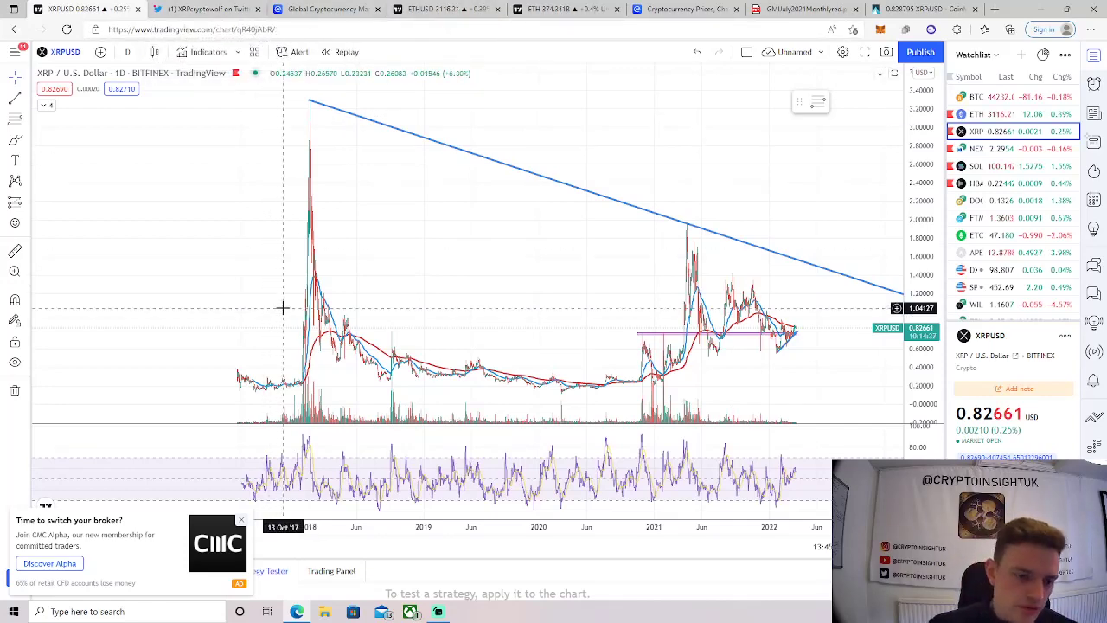
pyautogui.click(185, 8)
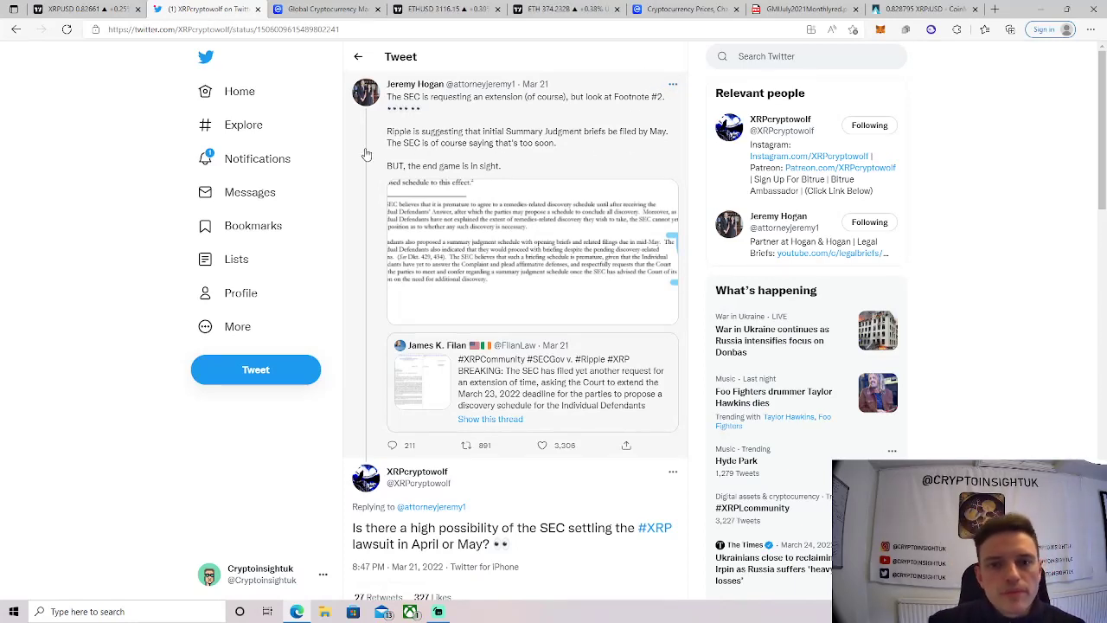
pyautogui.scroll(-1, 509, 372)
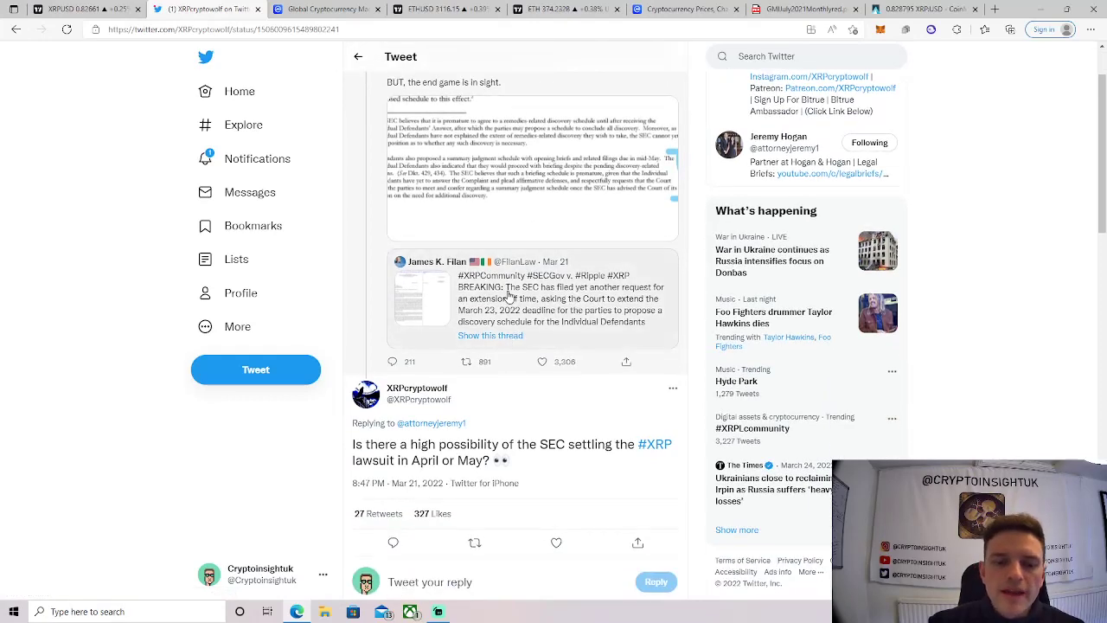
pyautogui.scroll(1, 519, 294)
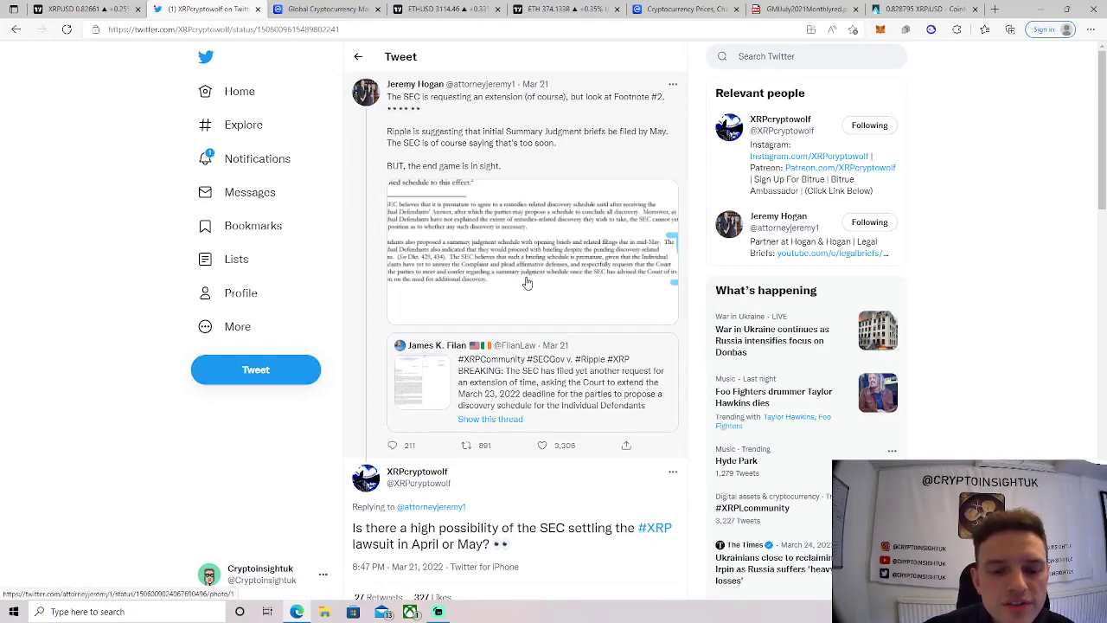
pyautogui.scroll(-2, 541, 290)
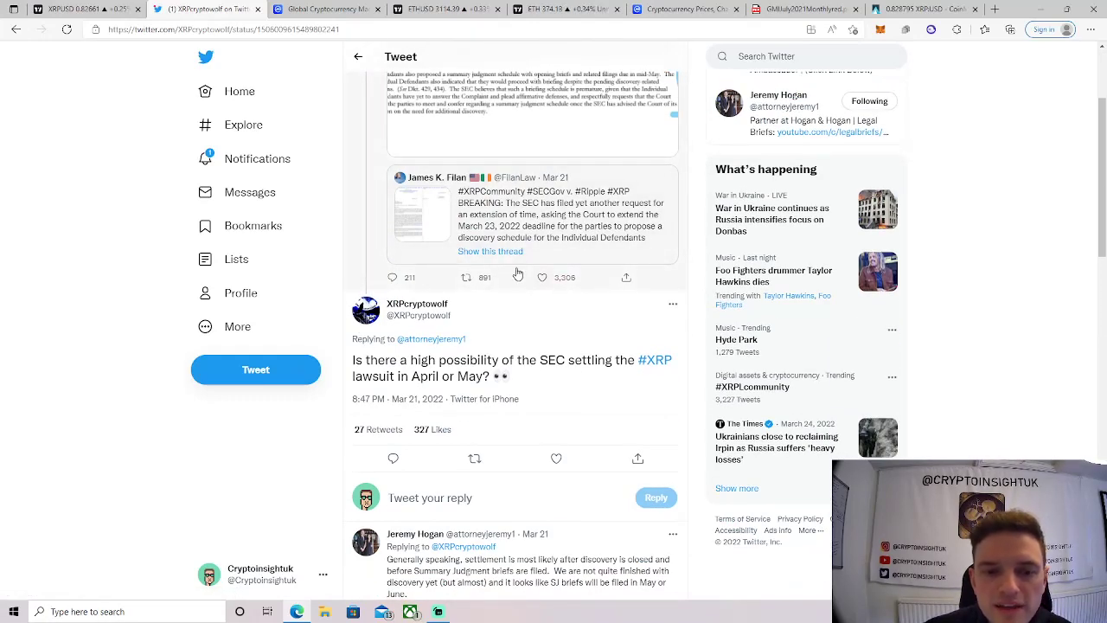
pyautogui.scroll(2, 511, 191)
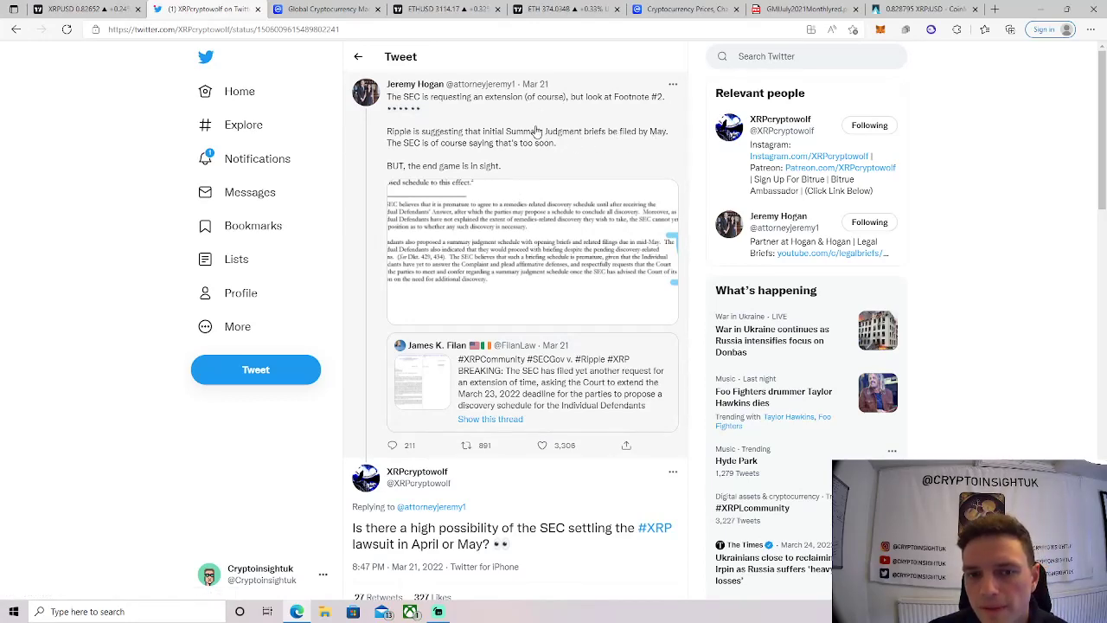
pyautogui.scroll(-1, 547, 188)
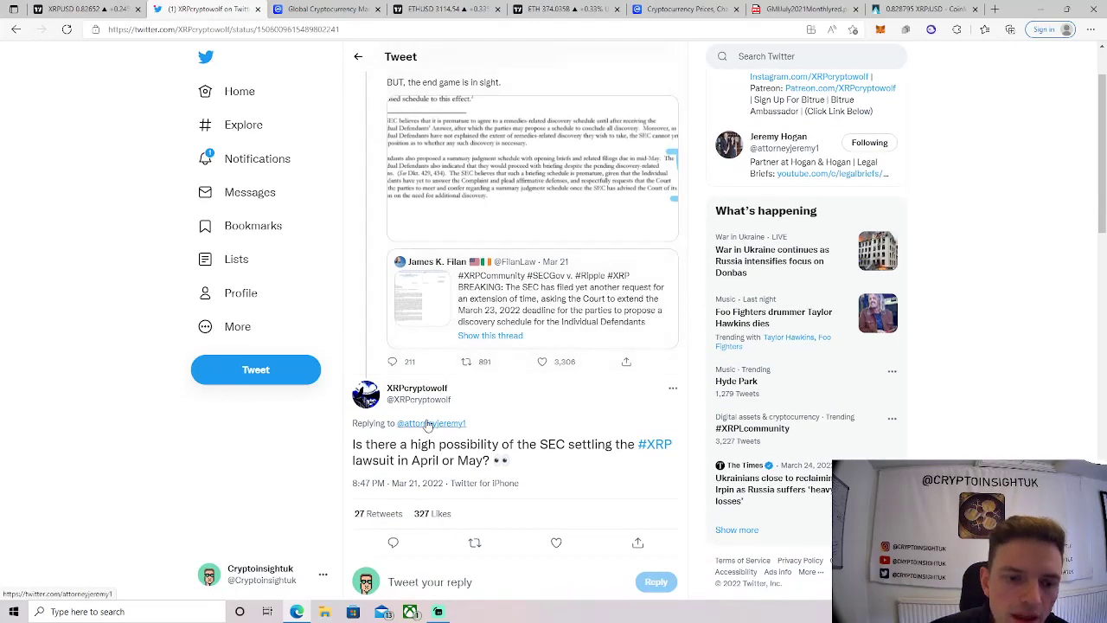
pyautogui.moveTo(366, 444); pyautogui.dragTo(541, 459)
pyautogui.click(541, 459)
pyautogui.scroll(-1, 555, 456)
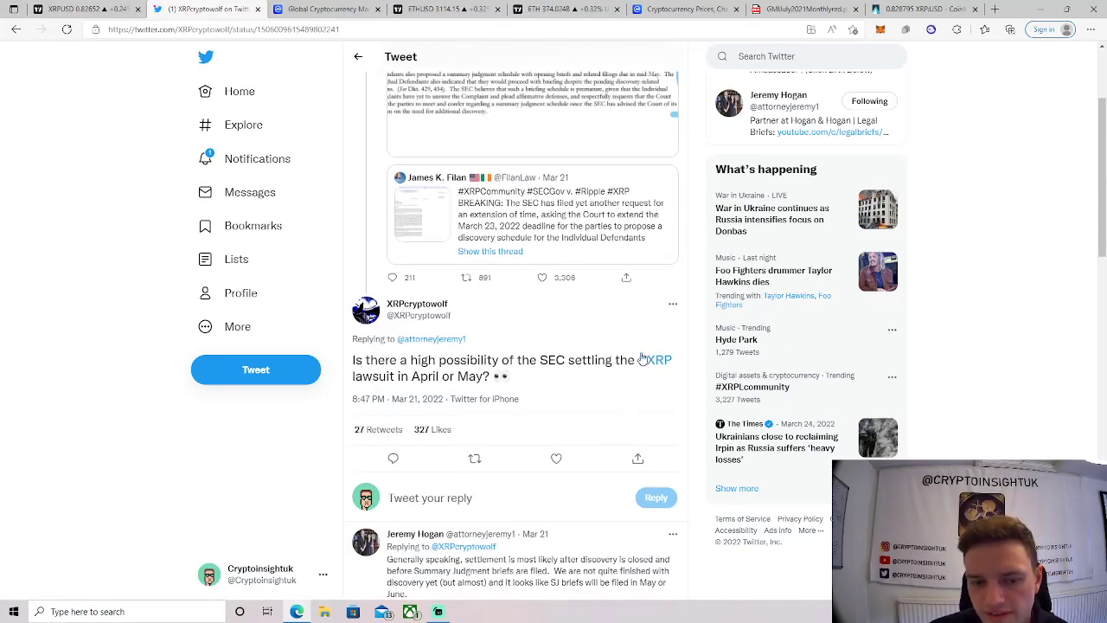
pyautogui.scroll(-2, 435, 383)
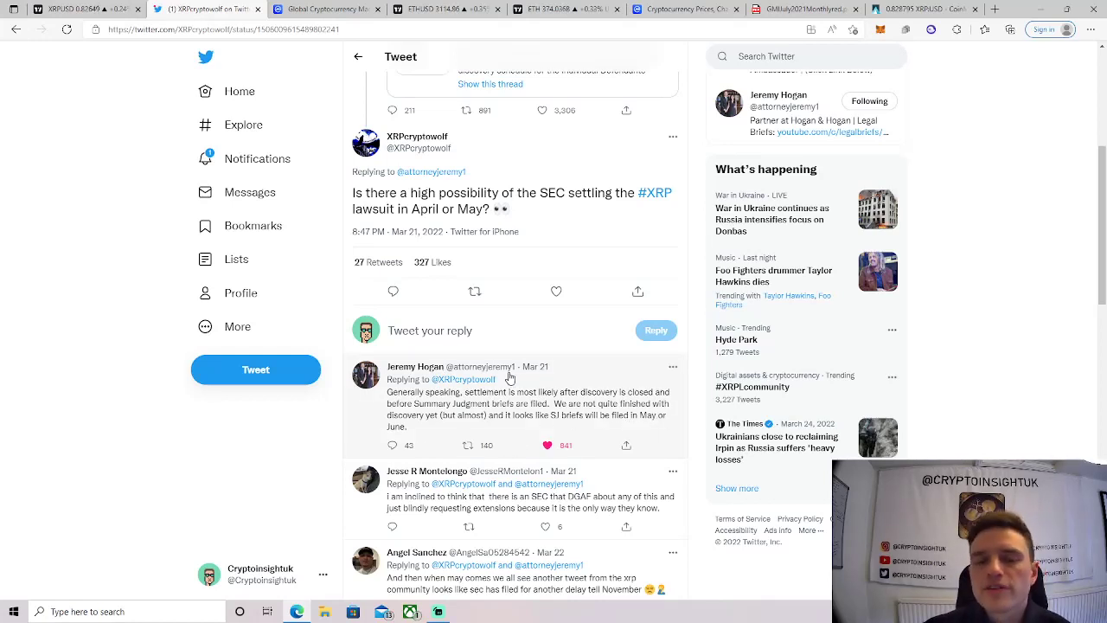
pyautogui.moveTo(511, 378)
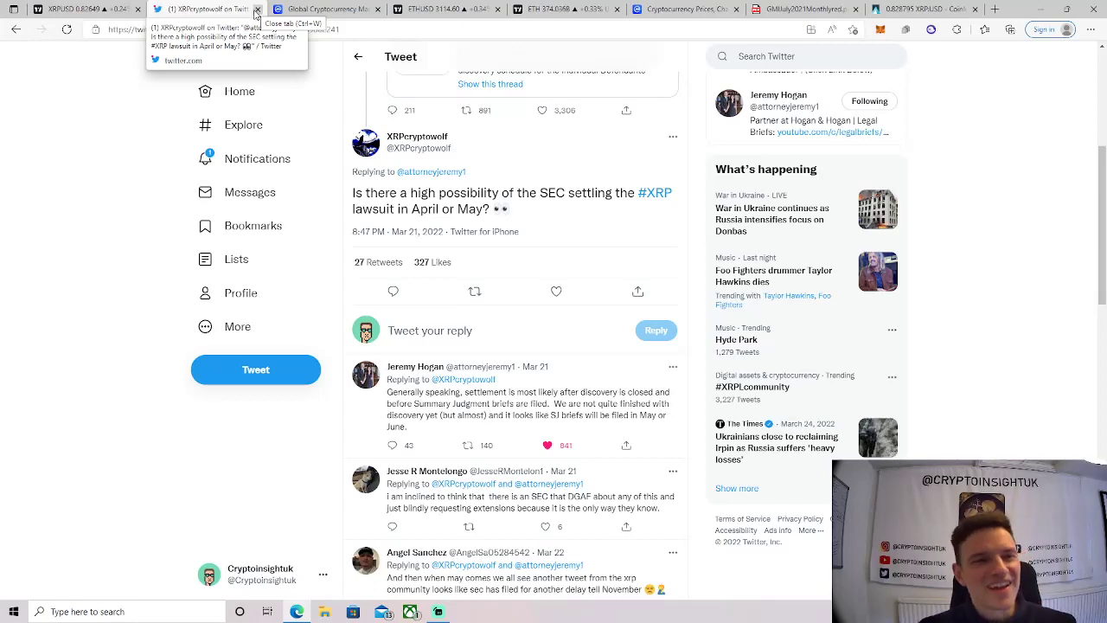
# Close the lawsuit tweet and examine the Bitfinex XRPUSD daily chart around its purple support zone, rising trendline and long descending trendline
pyautogui.click(257, 10)
pyautogui.click(87, 9)
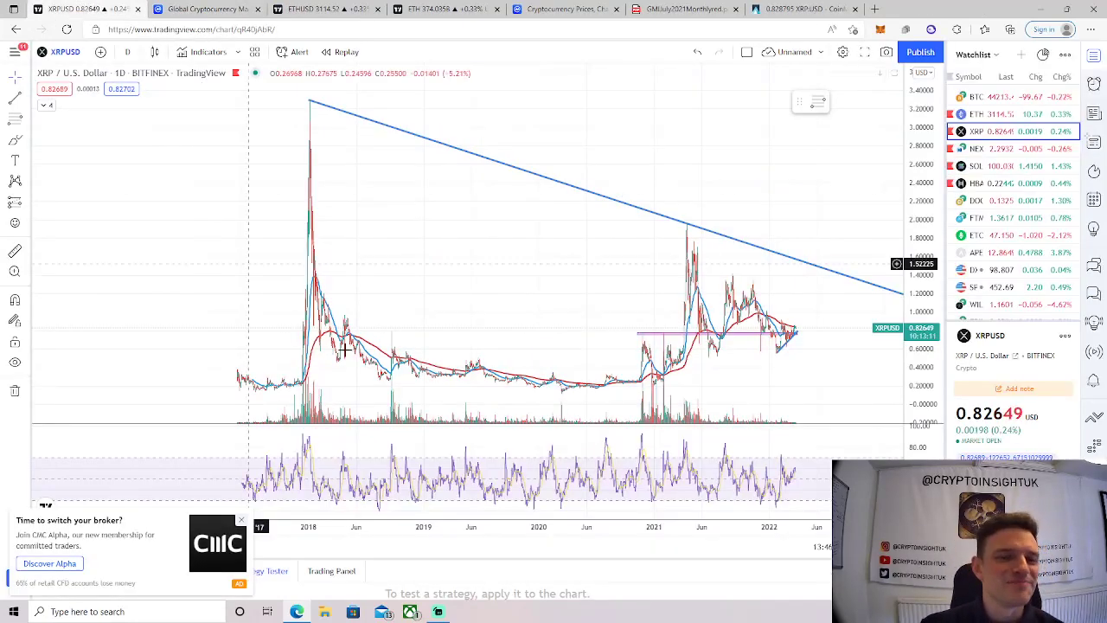
pyautogui.scroll(10, 563, 346)
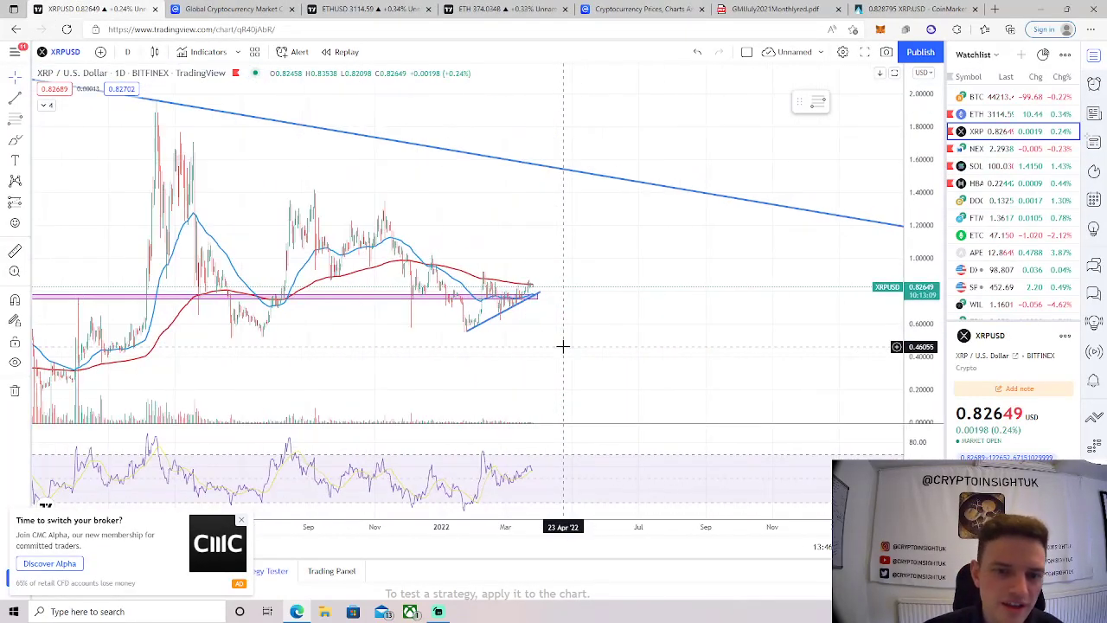
pyautogui.scroll(-10, 734, 323)
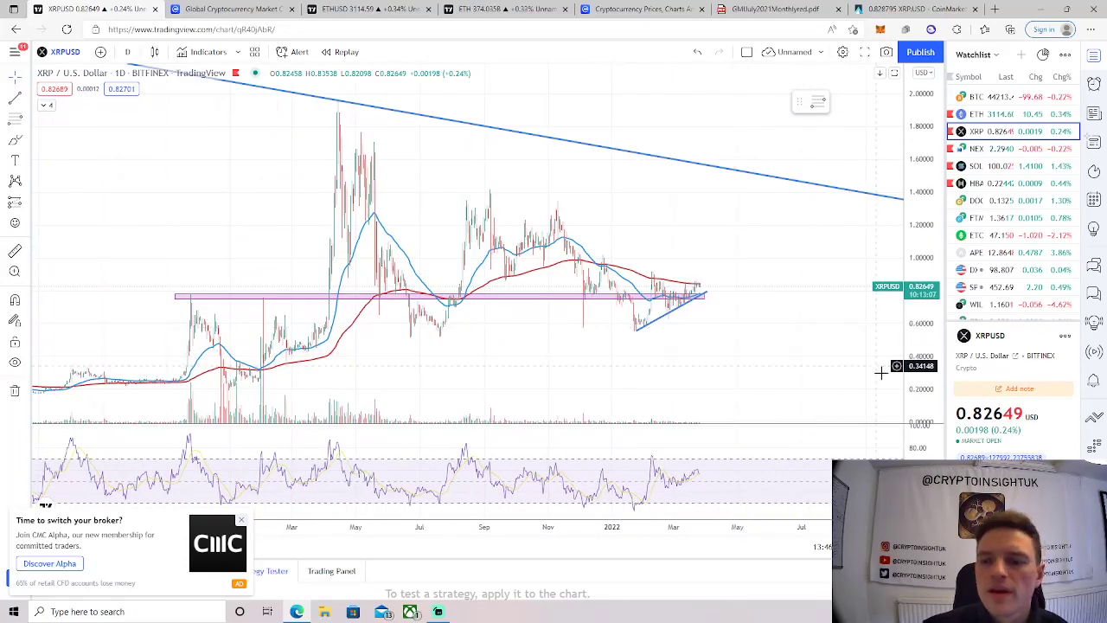
pyautogui.moveTo(908, 378); pyautogui.dragTo(915, 333)
pyautogui.scroll(3, 712, 323)
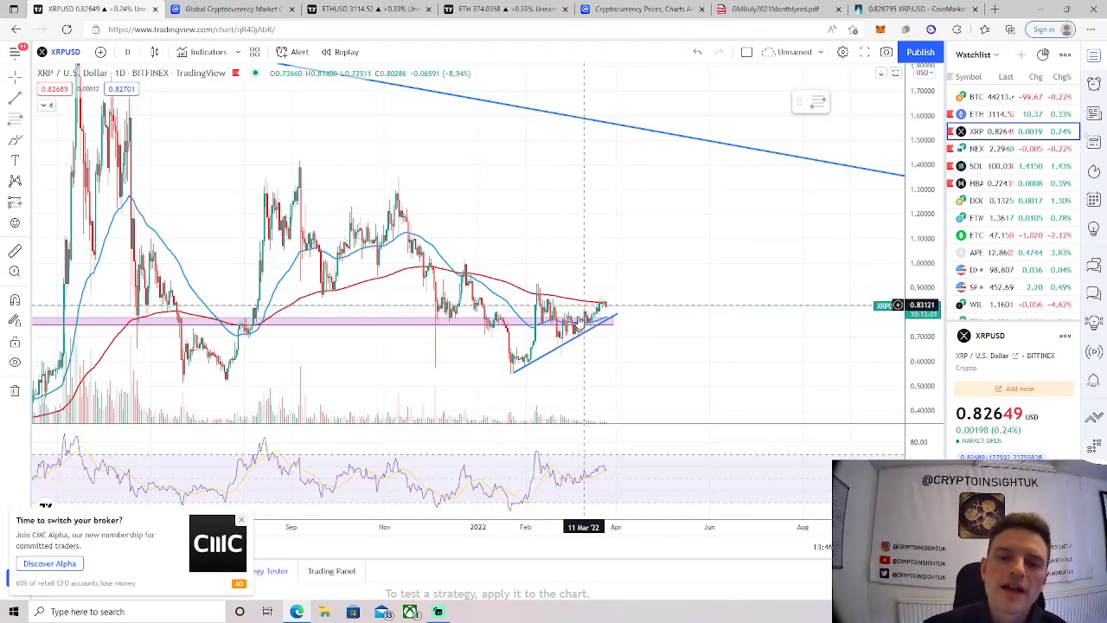
pyautogui.moveTo(538, 199); pyautogui.dragTo(666, 173)
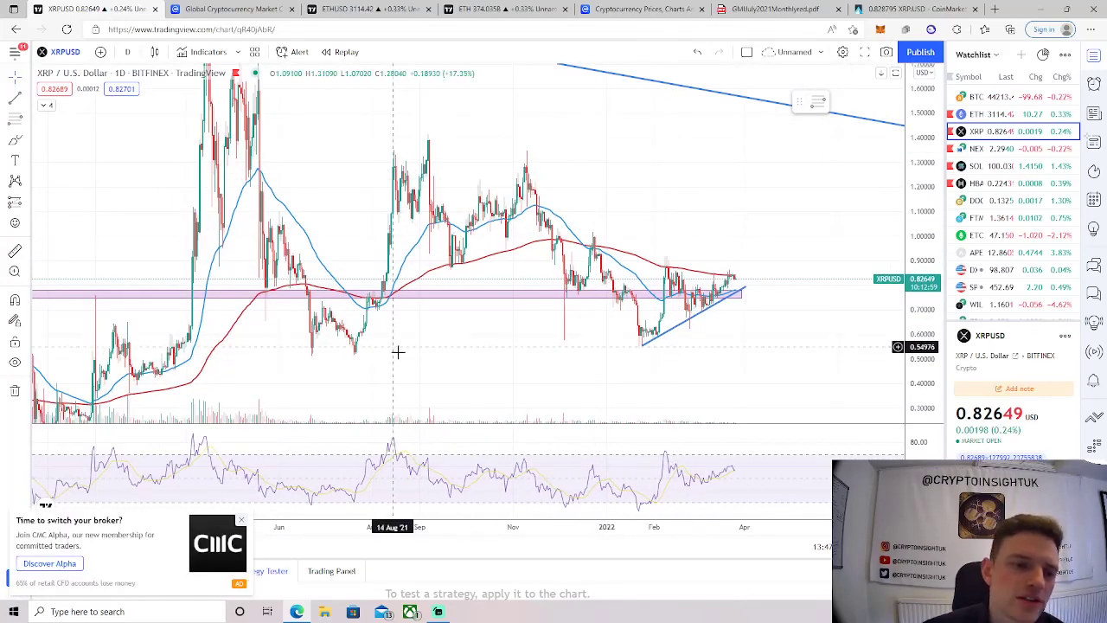
pyautogui.moveTo(123, 329); pyautogui.dragTo(271, 327)
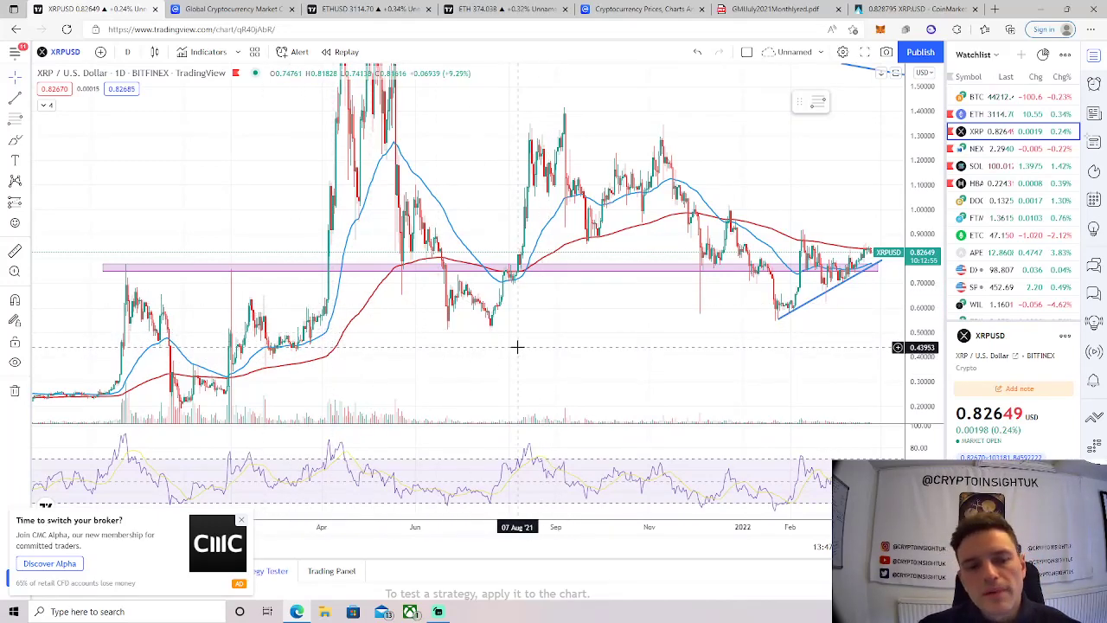
pyautogui.moveTo(304, 346); pyautogui.dragTo(249, 356)
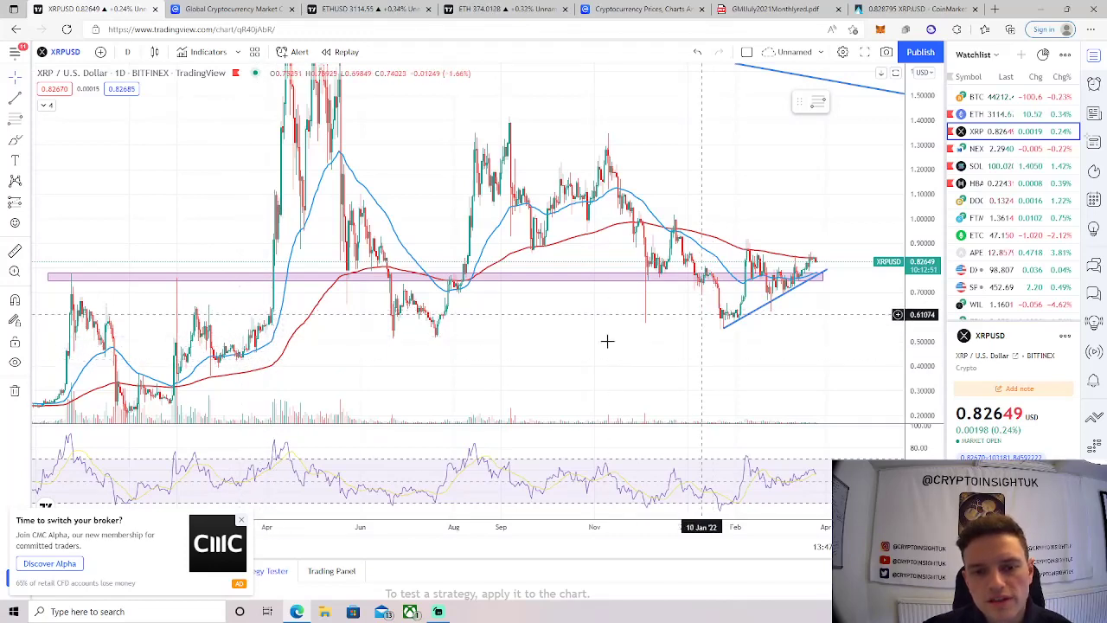
pyautogui.moveTo(811, 315); pyautogui.dragTo(650, 317)
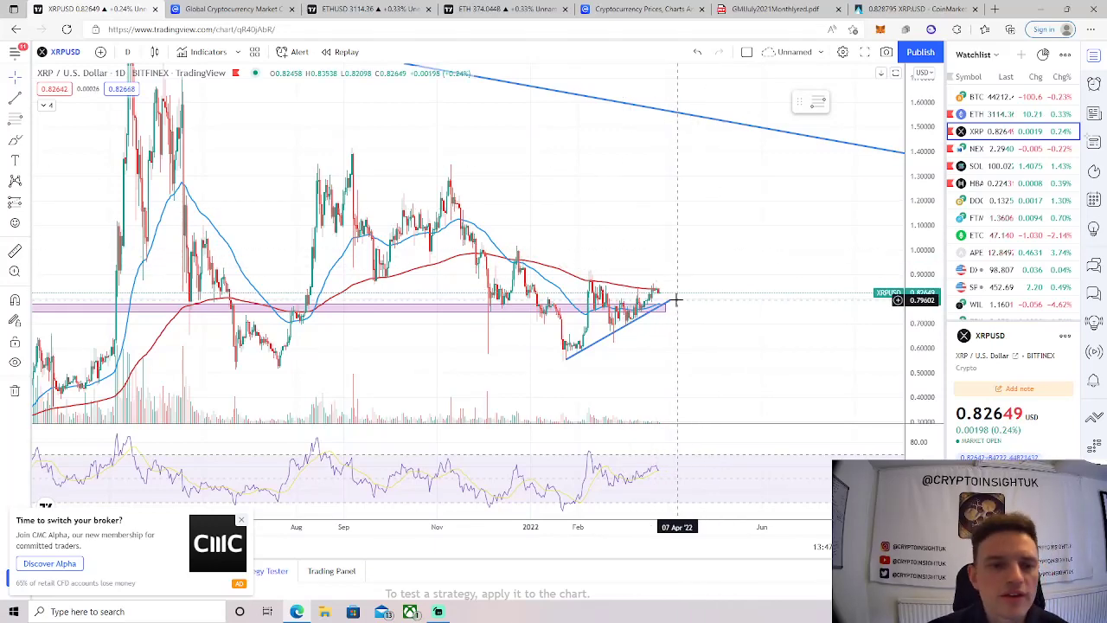
pyautogui.moveTo(717, 233); pyautogui.dragTo(599, 128)
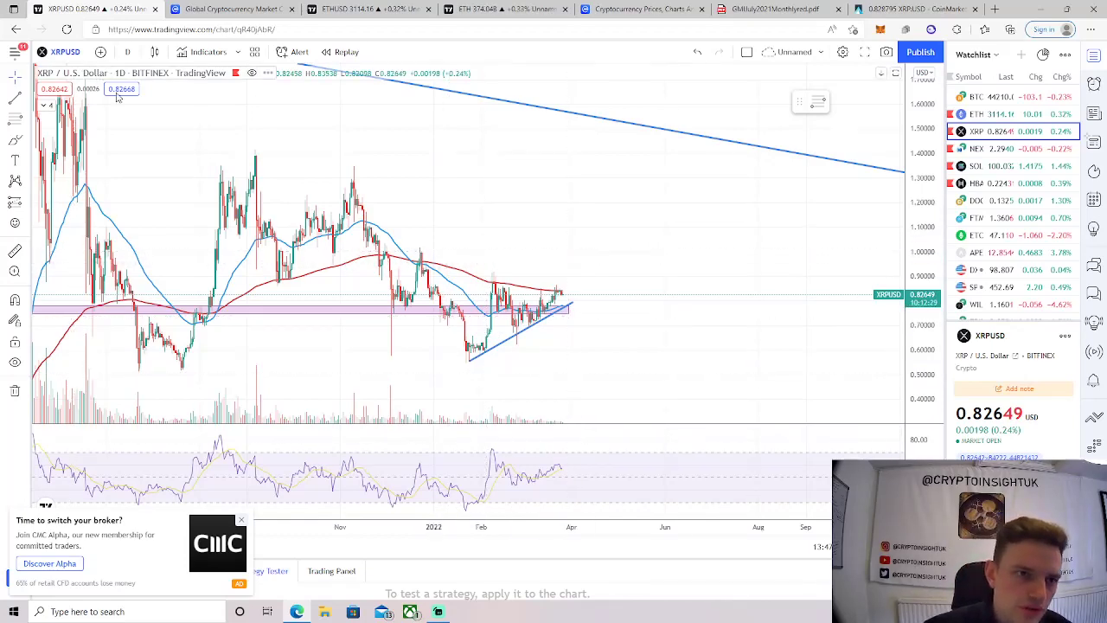
pyautogui.scroll(-6, 412, 364)
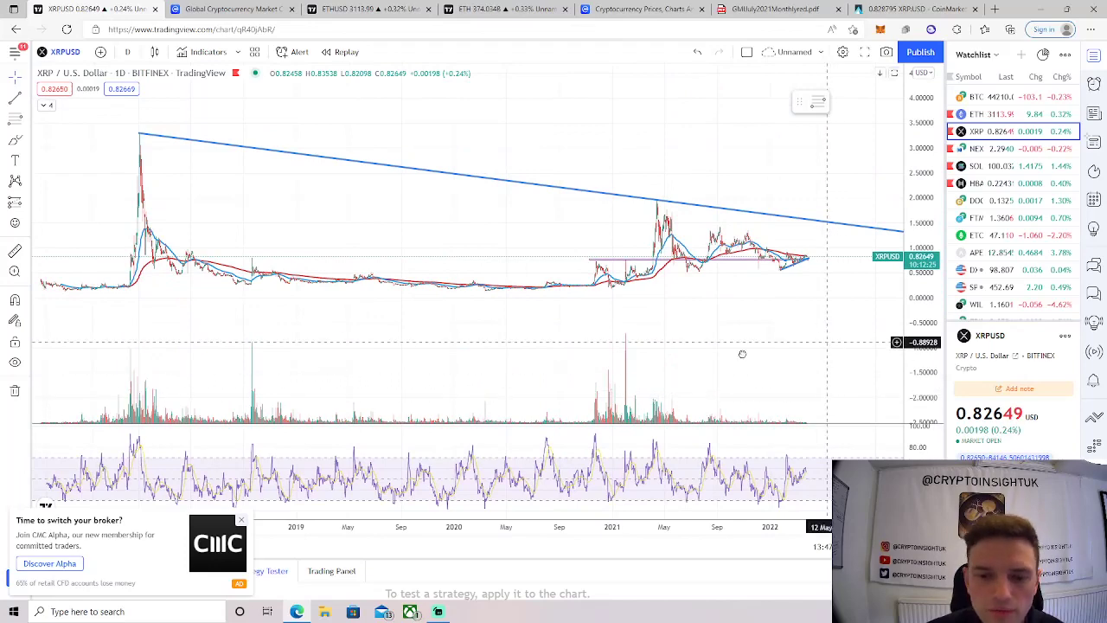
pyautogui.scroll(-3, 721, 360)
pyautogui.moveTo(803, 129); pyautogui.dragTo(674, 195)
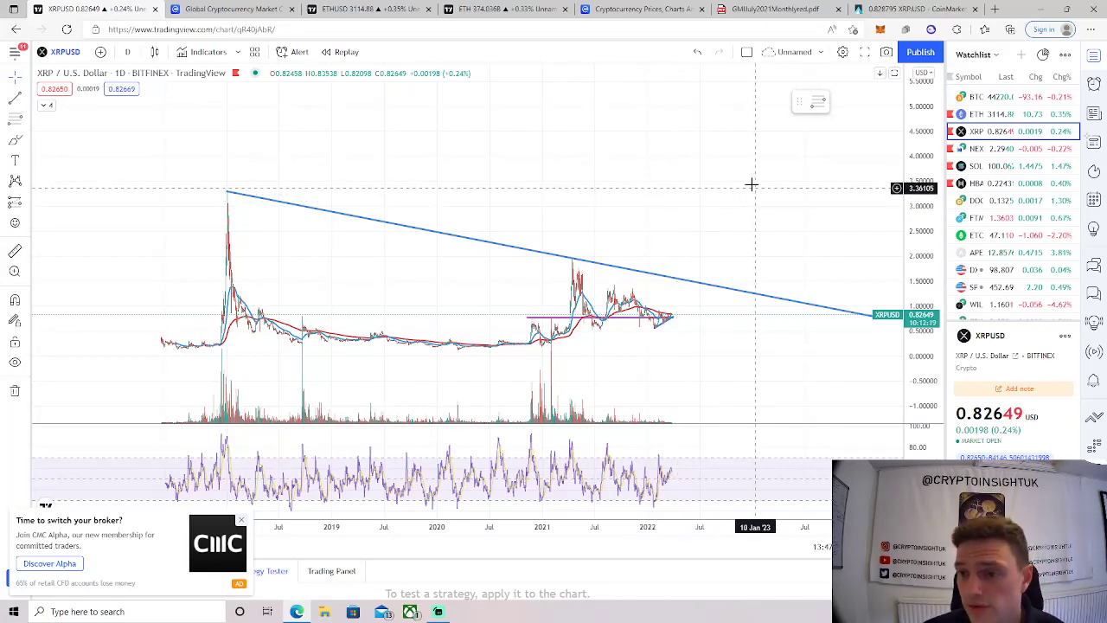
pyautogui.moveTo(749, 183); pyautogui.dragTo(675, 203)
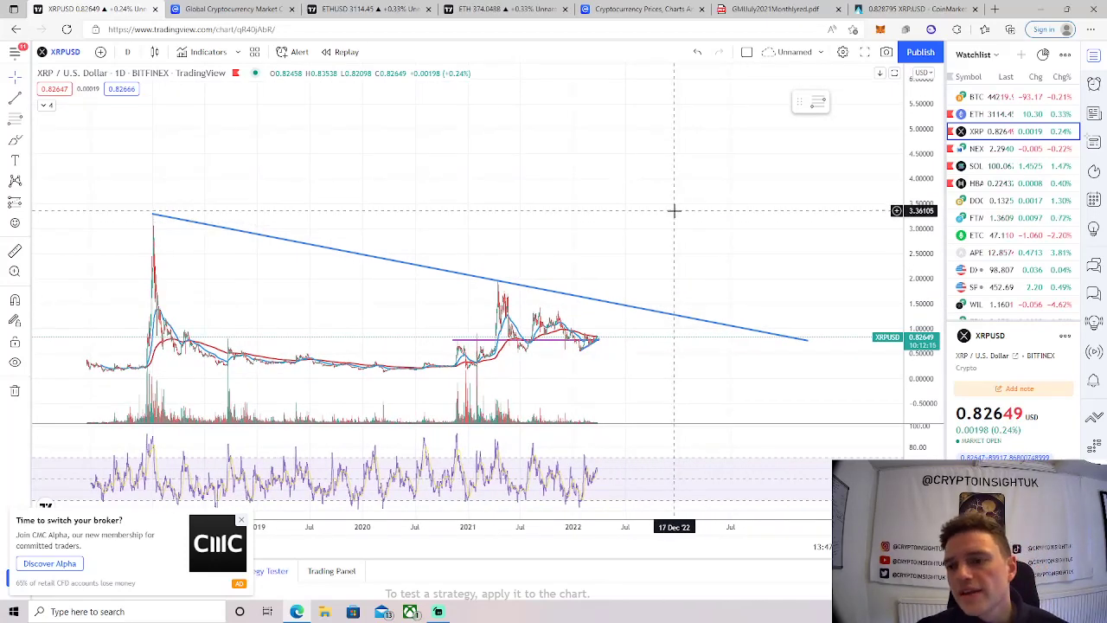
# Find the Bitstamp XRPUSD entry in the watchlist and load its chart
pyautogui.scroll(-6, 1007, 188)
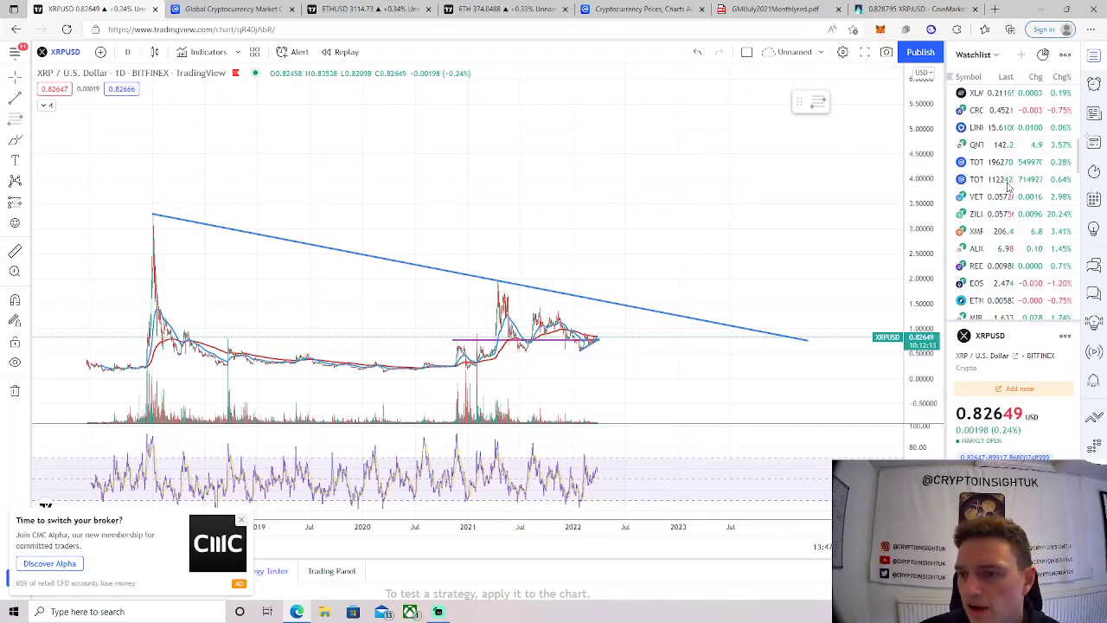
pyautogui.scroll(-5, 1008, 188)
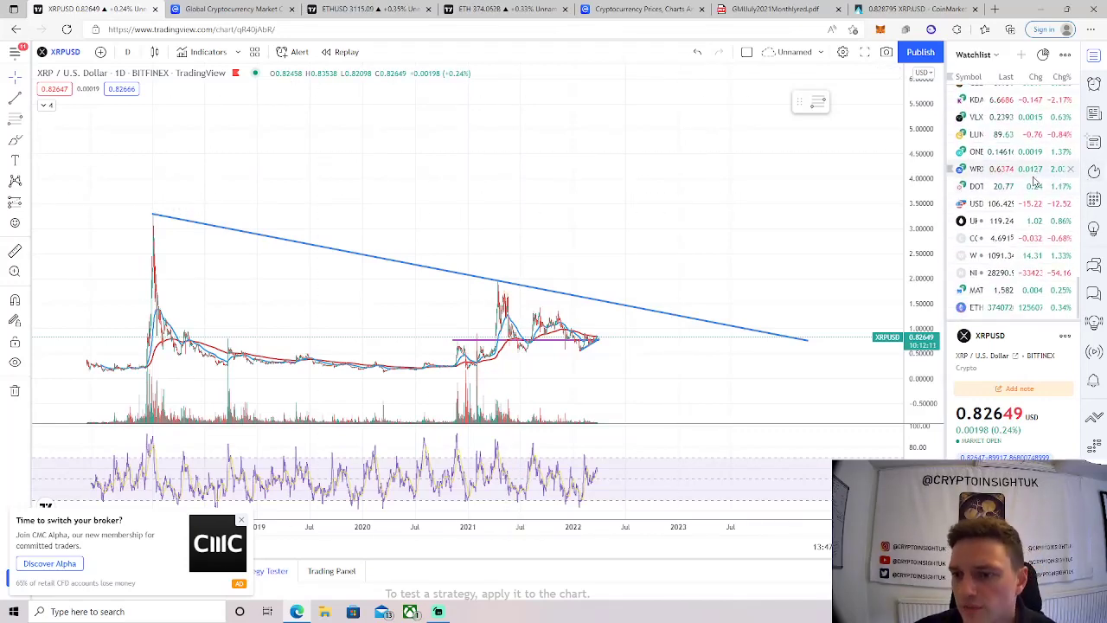
pyautogui.scroll(5, 1008, 216)
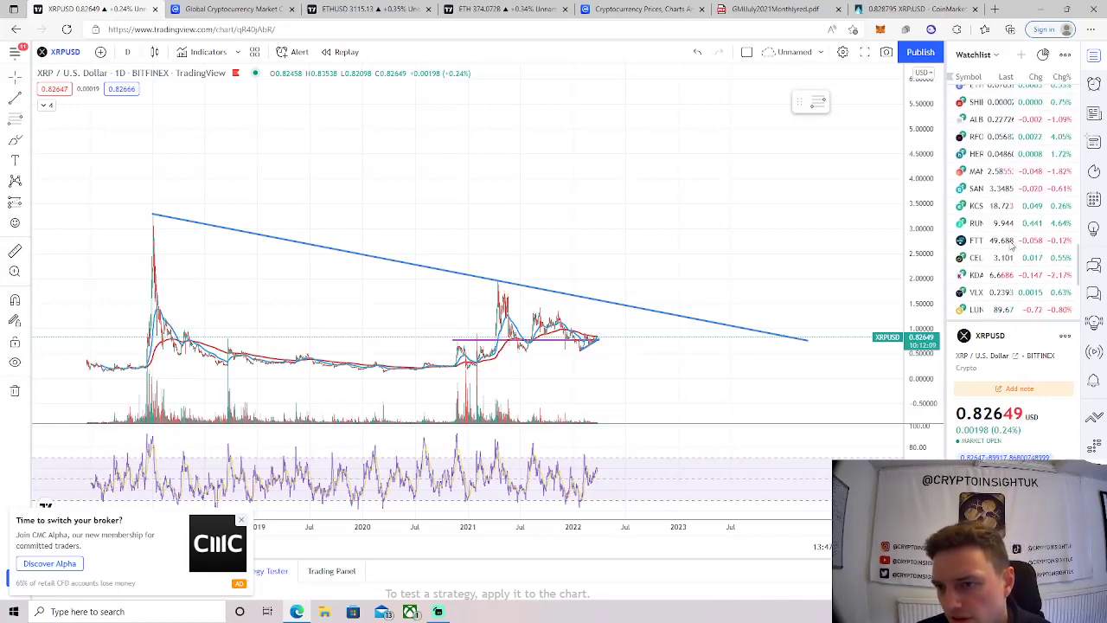
pyautogui.scroll(1, 996, 121)
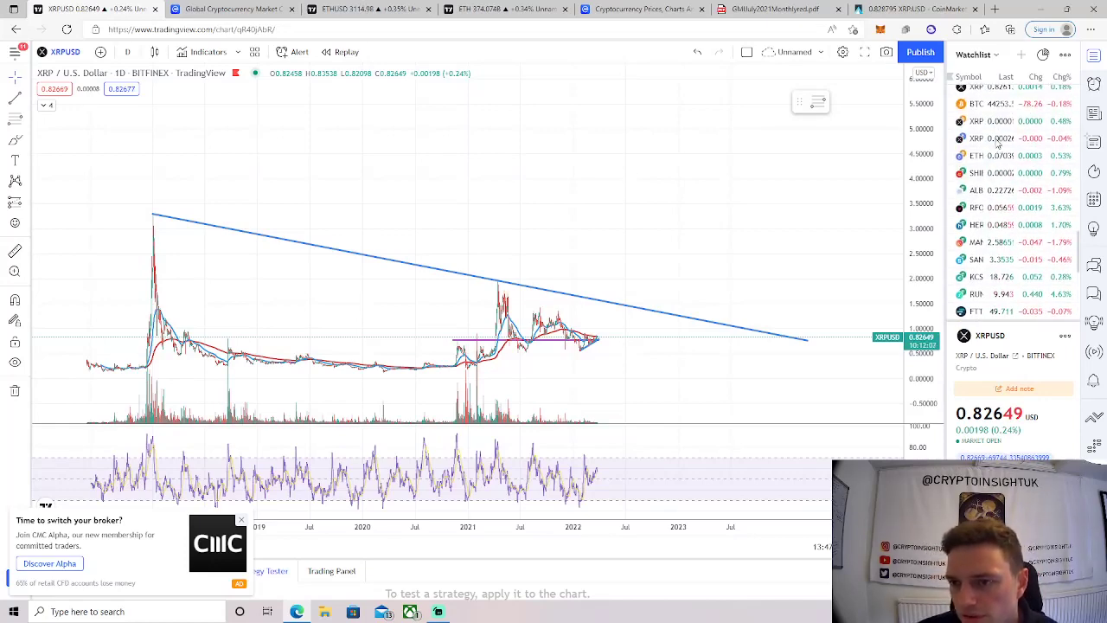
pyautogui.scroll(2, 997, 130)
pyautogui.click(995, 156)
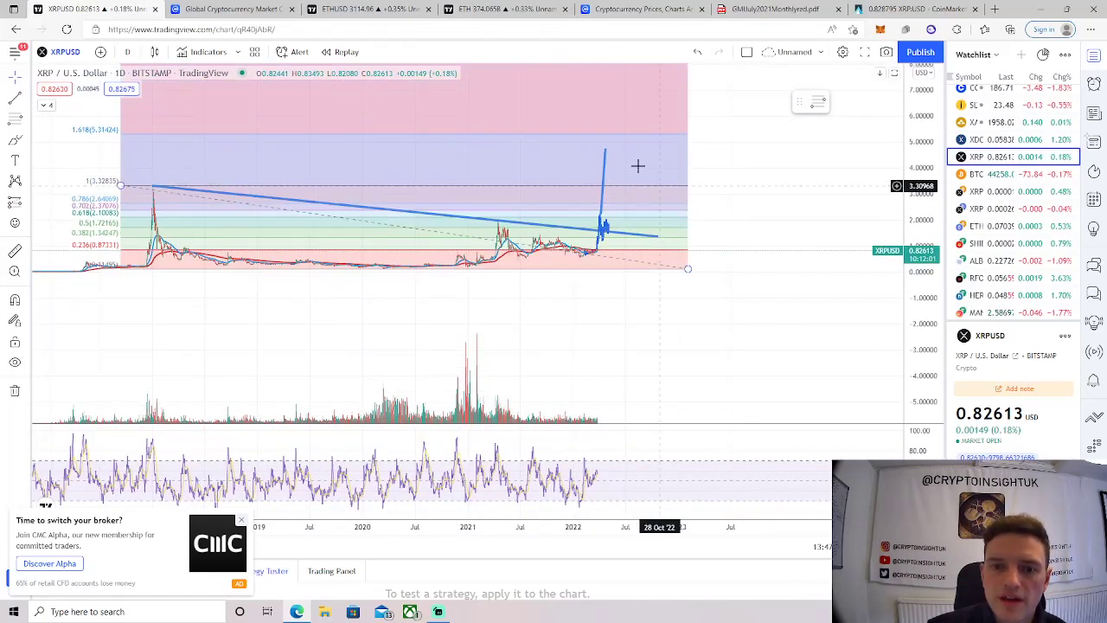
# Delete the two blue freehand projection strokes after the latest XRPUSD candles, keeping the descending trendline
pyautogui.click(605, 166)
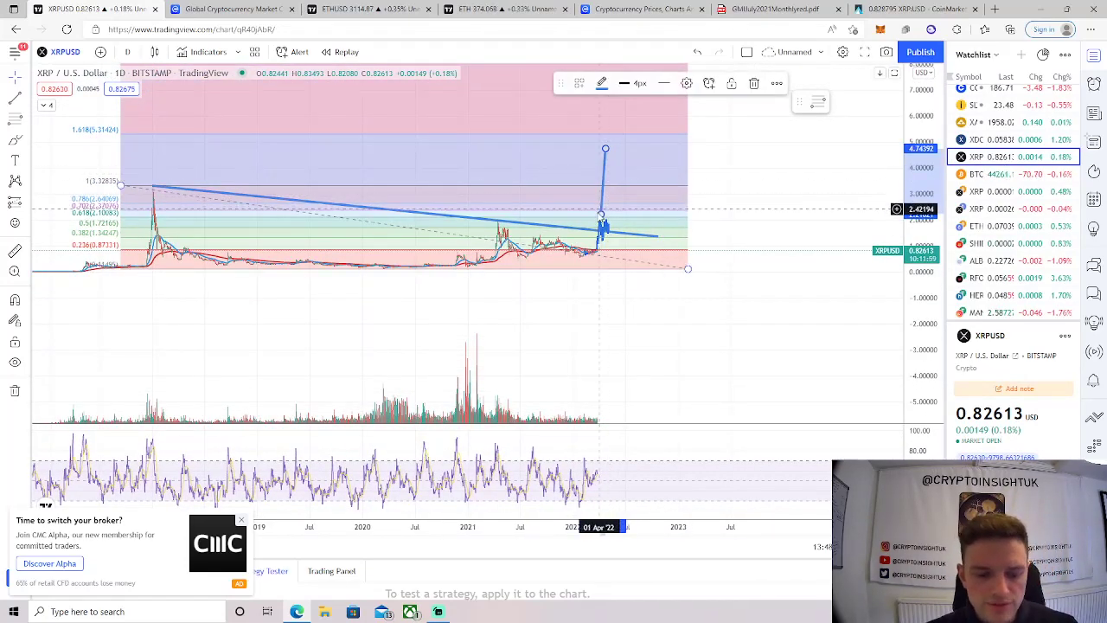
pyautogui.press('Delete')
pyautogui.click(601, 246)
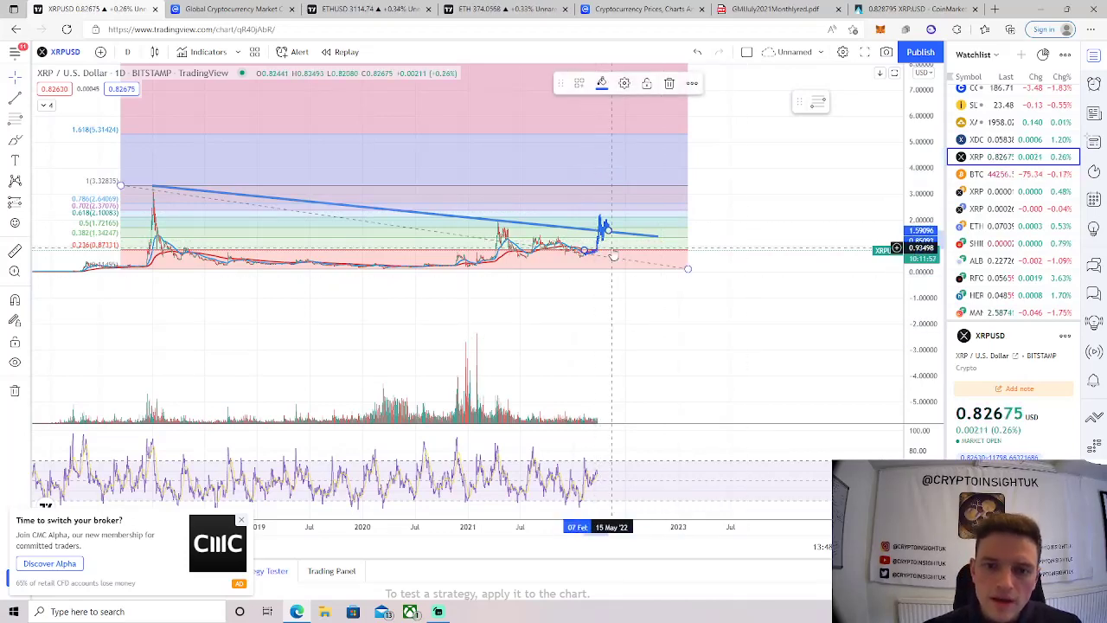
pyautogui.press('Delete')
# Examine the XRPUSD Fibonacci extension levels from 1.618 up to 4.236 above the 2018 peak
pyautogui.doubleClick(928, 381)
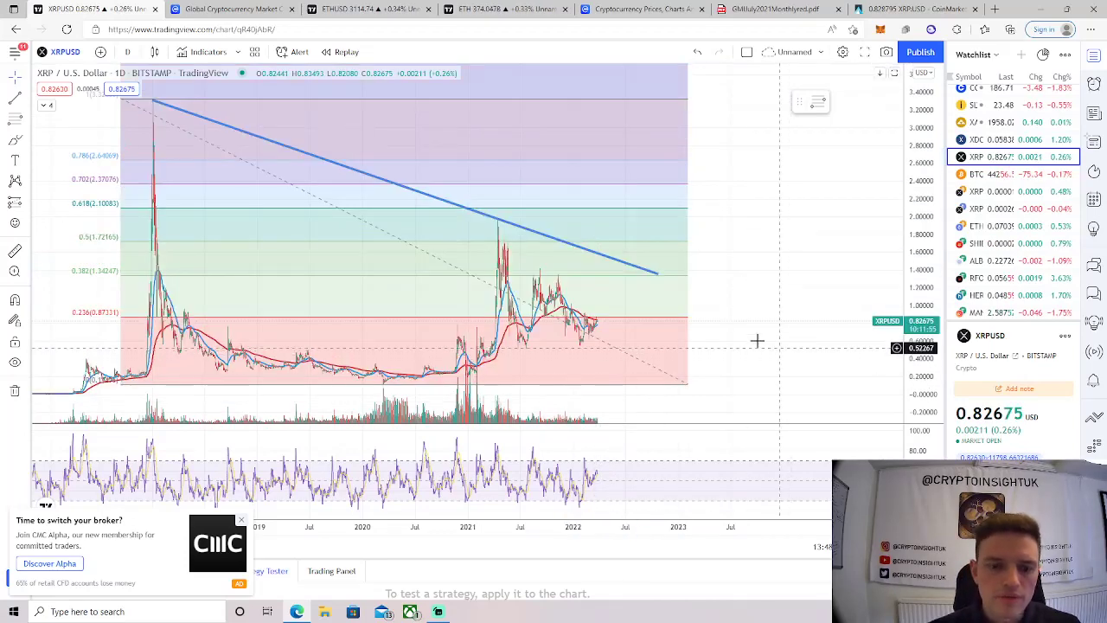
pyautogui.moveTo(933, 134); pyautogui.dragTo(928, 239)
pyautogui.moveTo(923, 115); pyautogui.dragTo(937, 205)
pyautogui.scroll(-2, 840, 190)
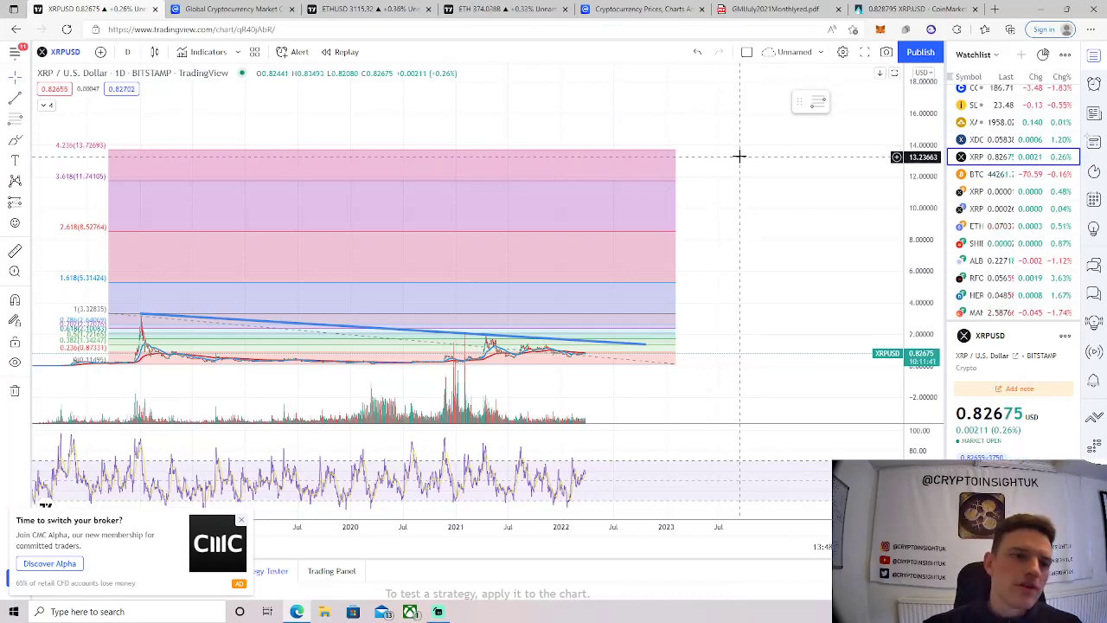
pyautogui.moveTo(739, 155); pyautogui.dragTo(806, 346)
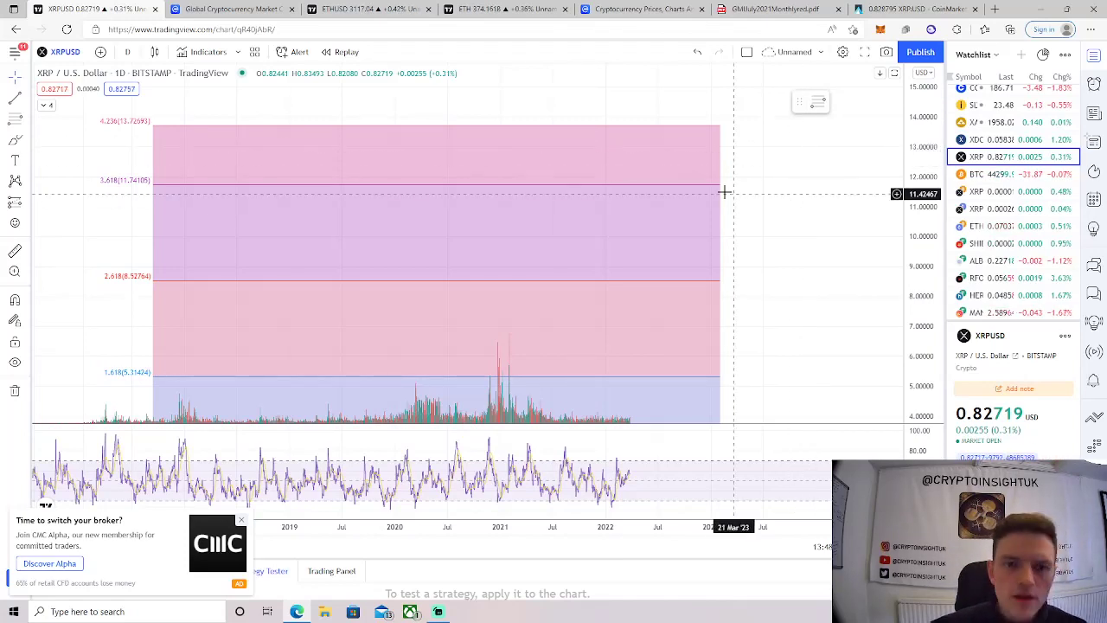
pyautogui.hotkey('alt', 'r')
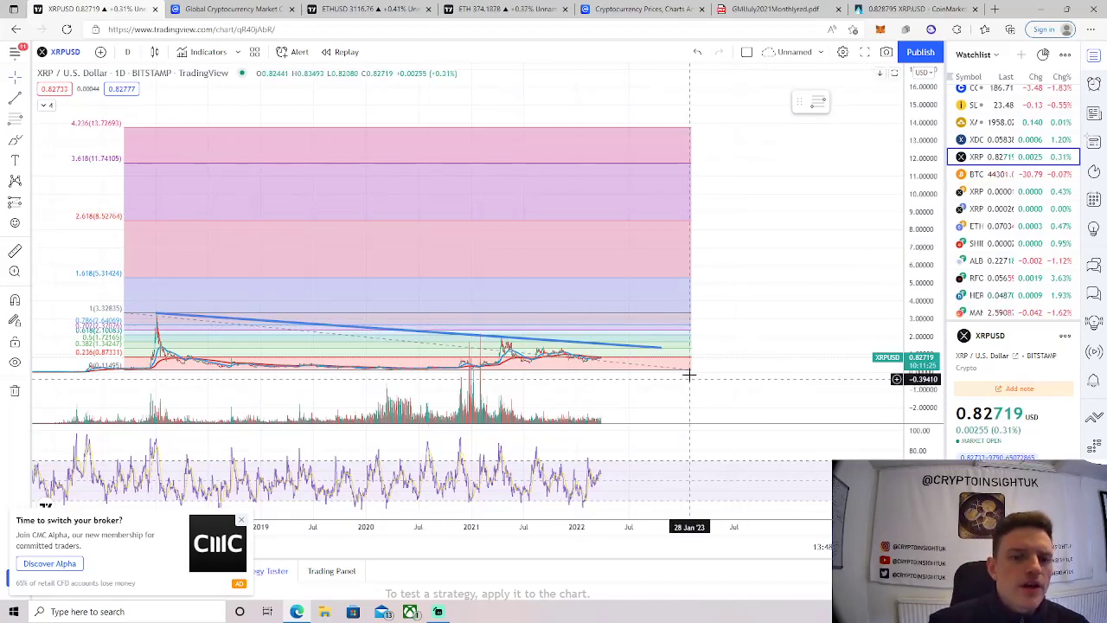
pyautogui.moveTo(723, 365); pyautogui.dragTo(732, 336)
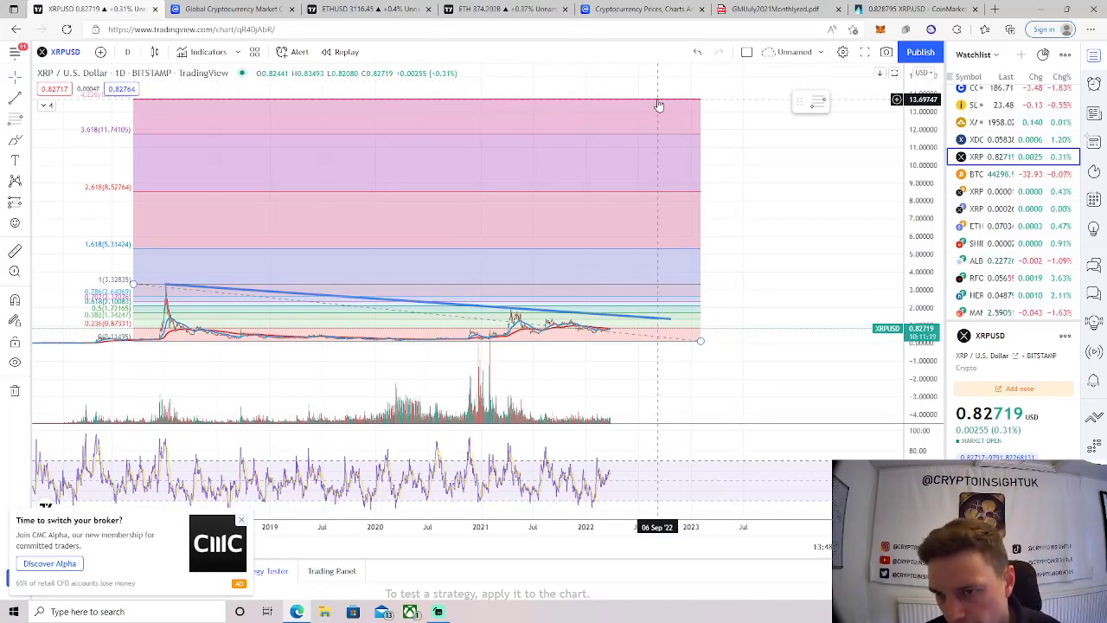
pyautogui.moveTo(693, 279); pyautogui.dragTo(718, 188)
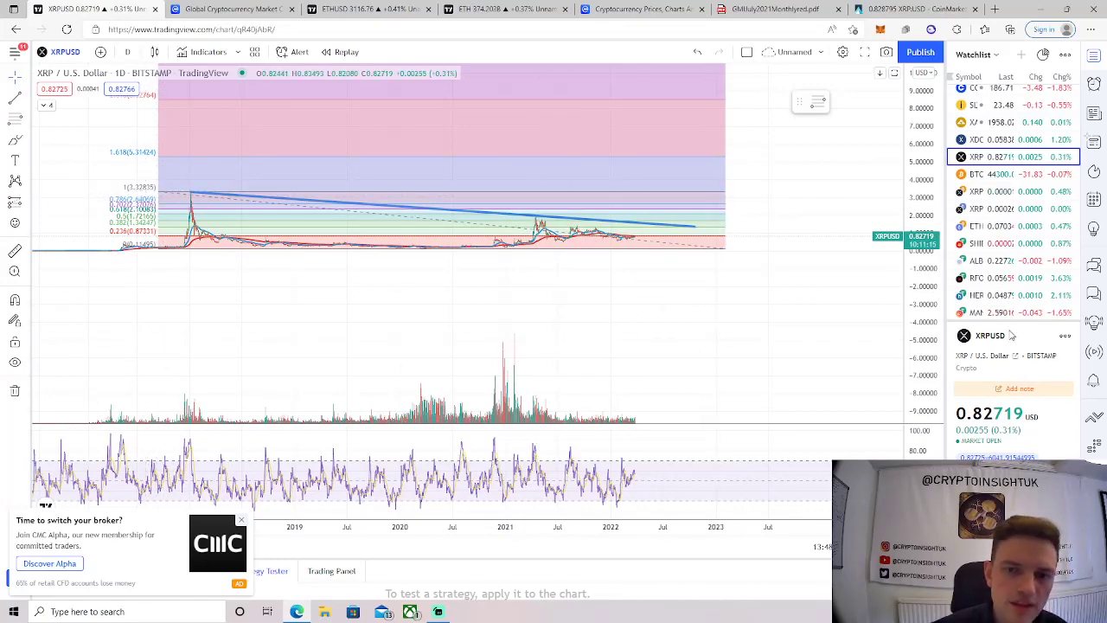
pyautogui.moveTo(918, 294); pyautogui.dragTo(918, 260)
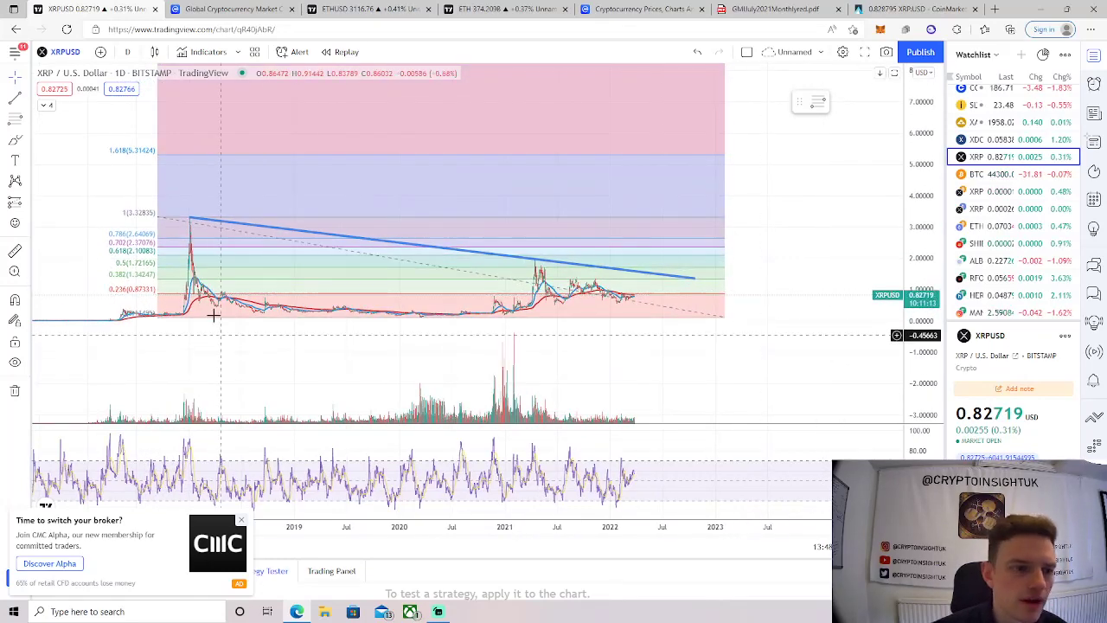
# Replace the Fib Retracement with a new one from about 3.30 near the 2018 peak to about 0.096 beyond 2023
pyautogui.click(228, 236)
pyautogui.press('Delete')
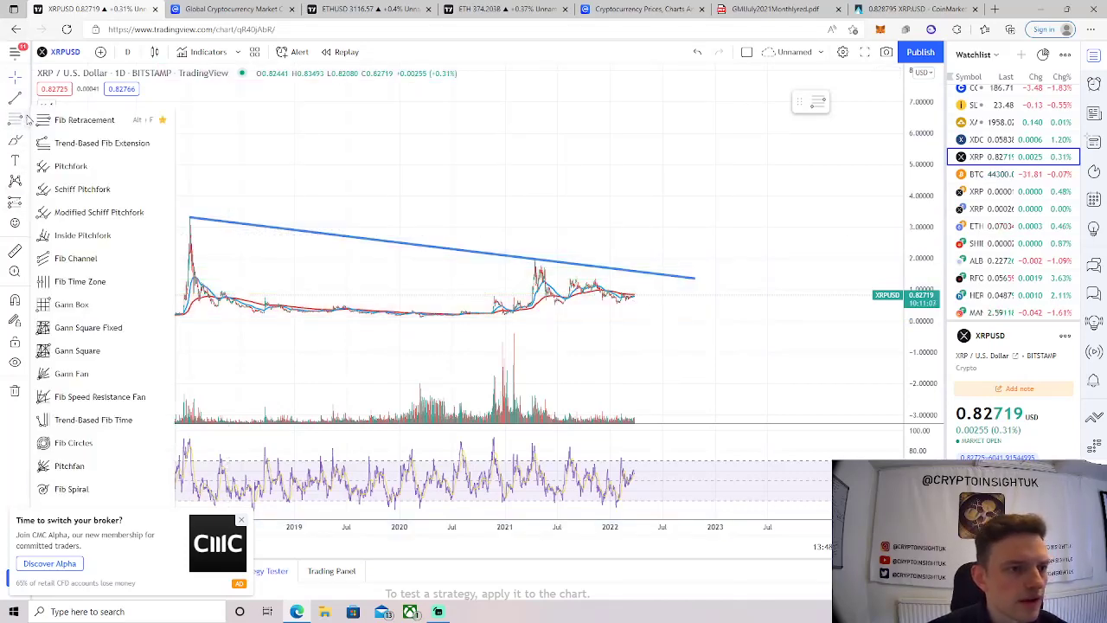
pyautogui.click(27, 119)
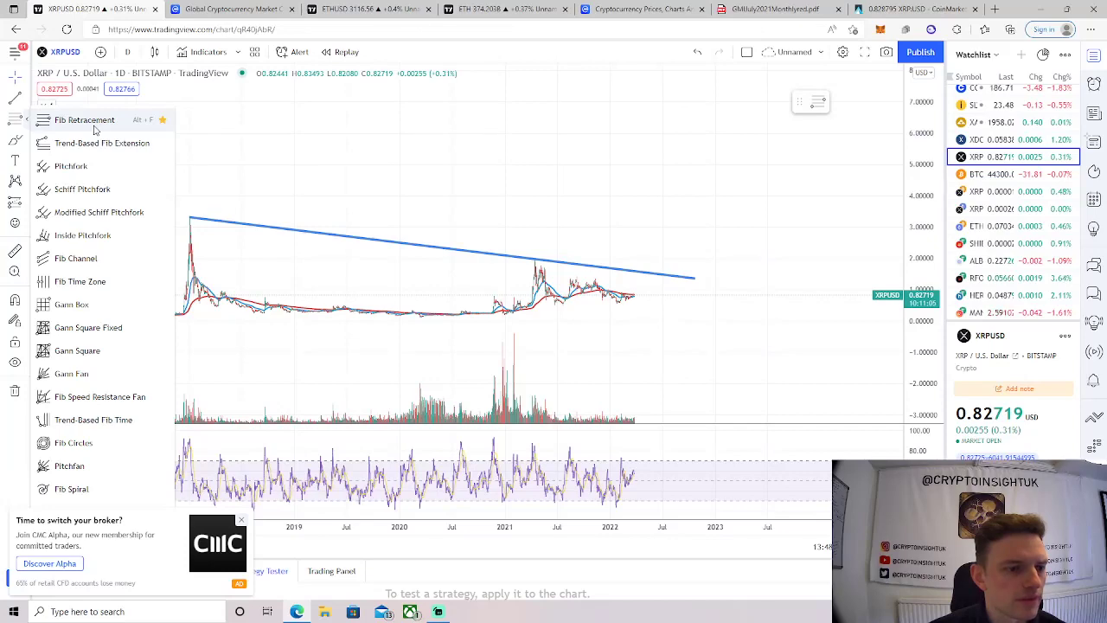
pyautogui.click(91, 121)
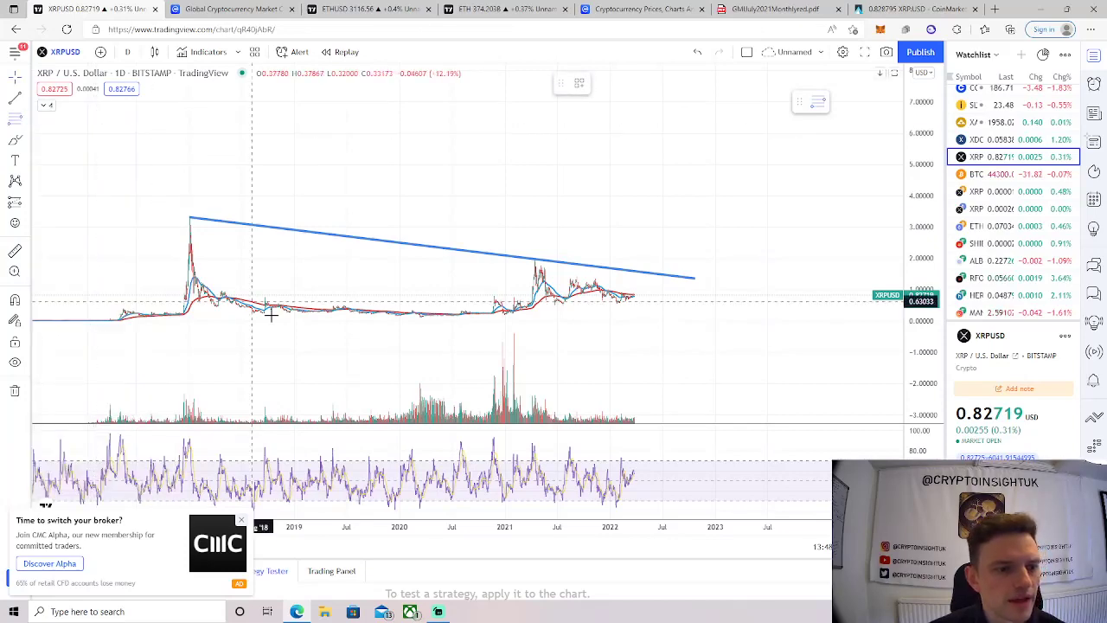
pyautogui.click(169, 217)
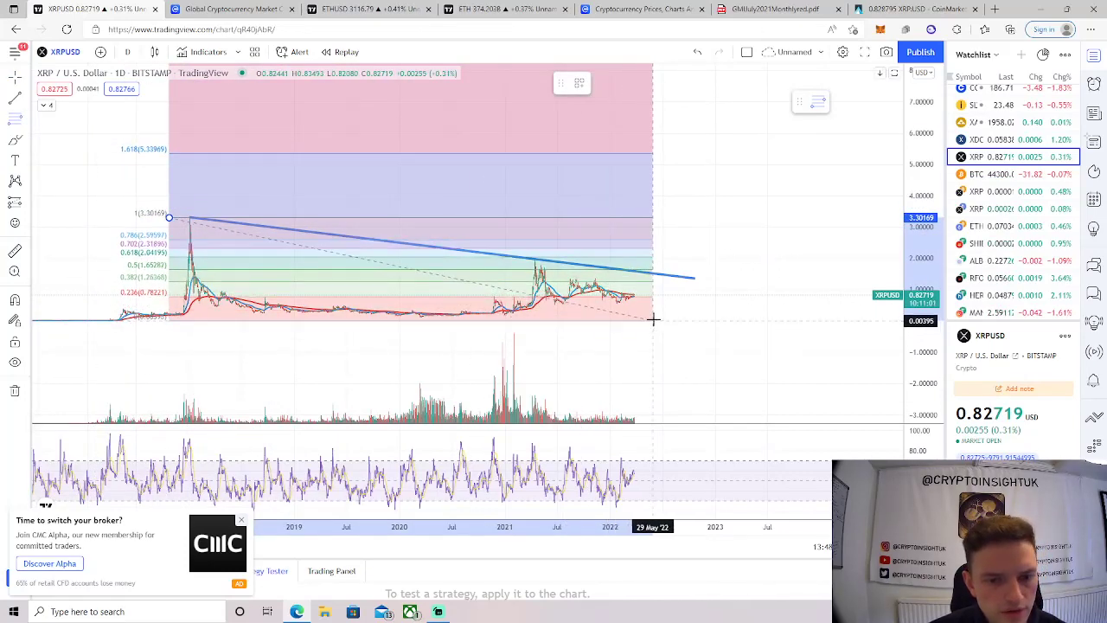
pyautogui.click(826, 318)
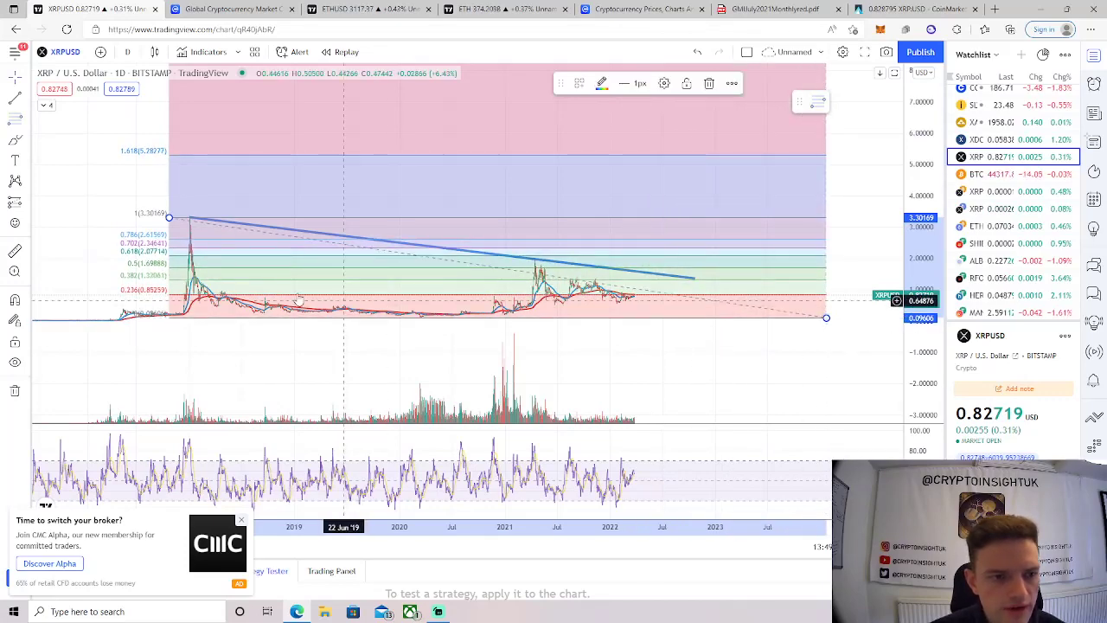
# Adjust the new Fib Retracement so level 1 sits at about 3.375 and level 0 at about 0.114
pyautogui.hscroll(2, 223, 389)
pyautogui.scroll(3, 250, 229)
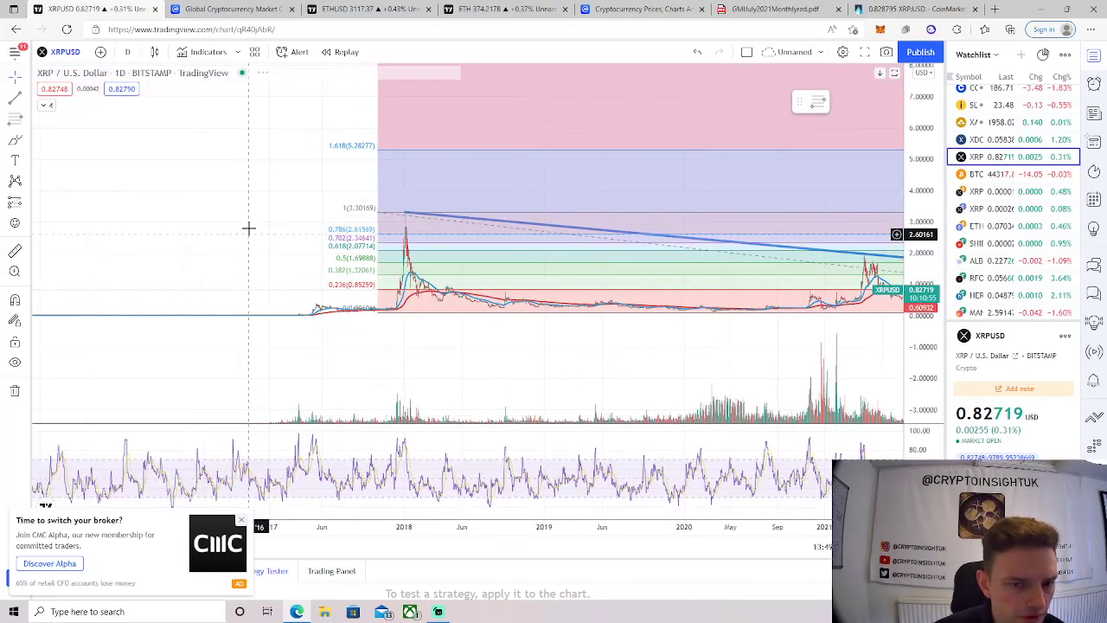
pyautogui.scroll(2, 249, 229)
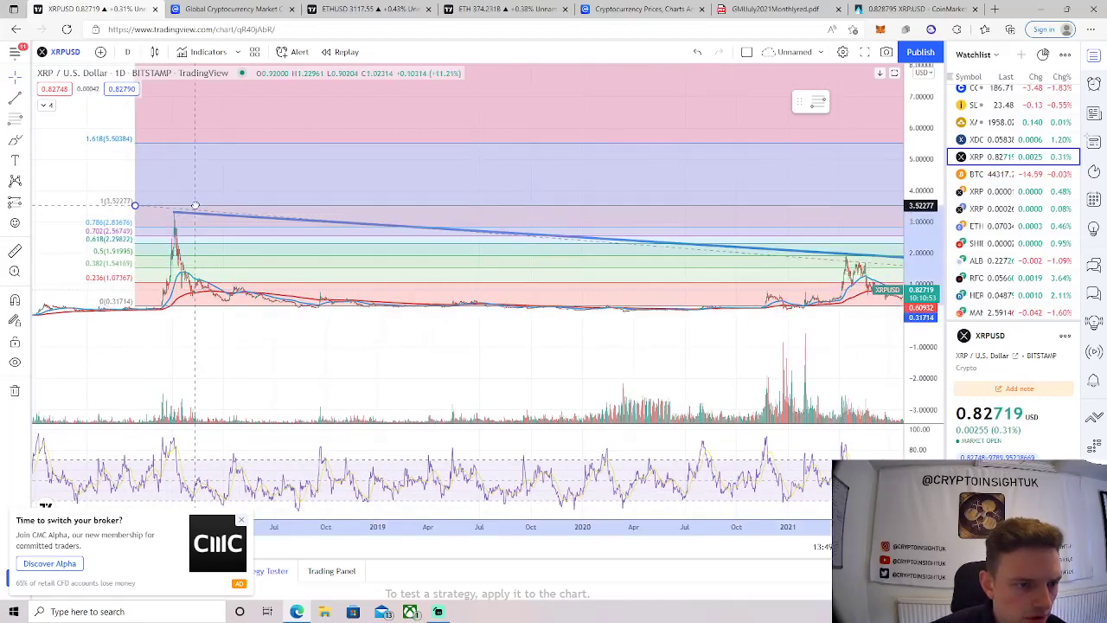
pyautogui.moveTo(195, 205); pyautogui.dragTo(194, 211)
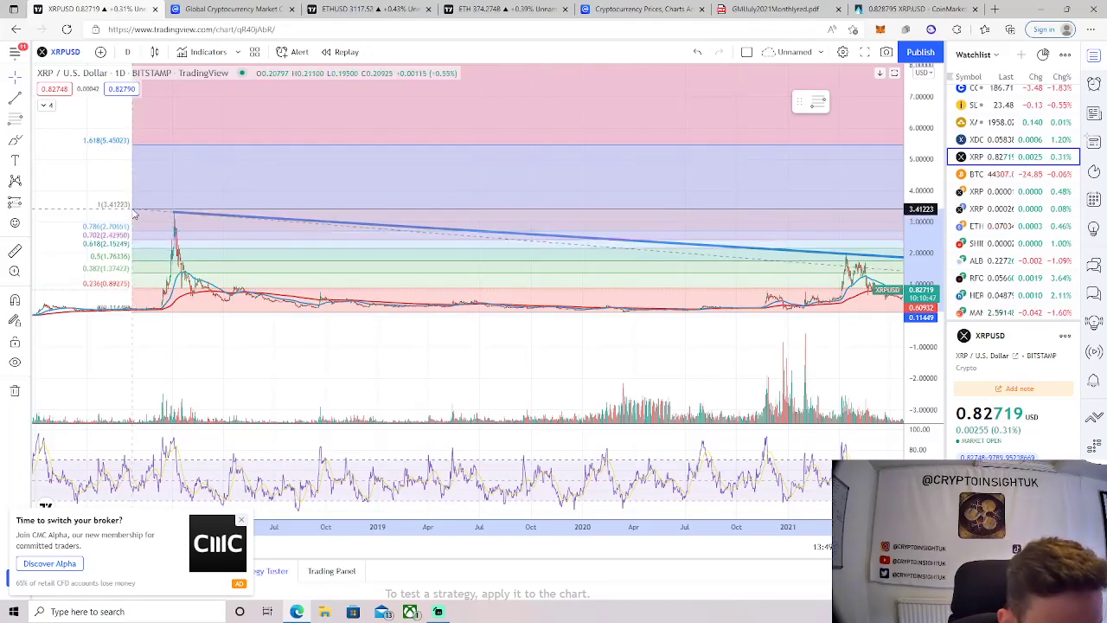
pyautogui.moveTo(134, 215); pyautogui.dragTo(131, 212)
# Review the adjusted retracement's extension levels up to 4.236 on the full XRPUSD chart
pyautogui.scroll(-2, 361, 351)
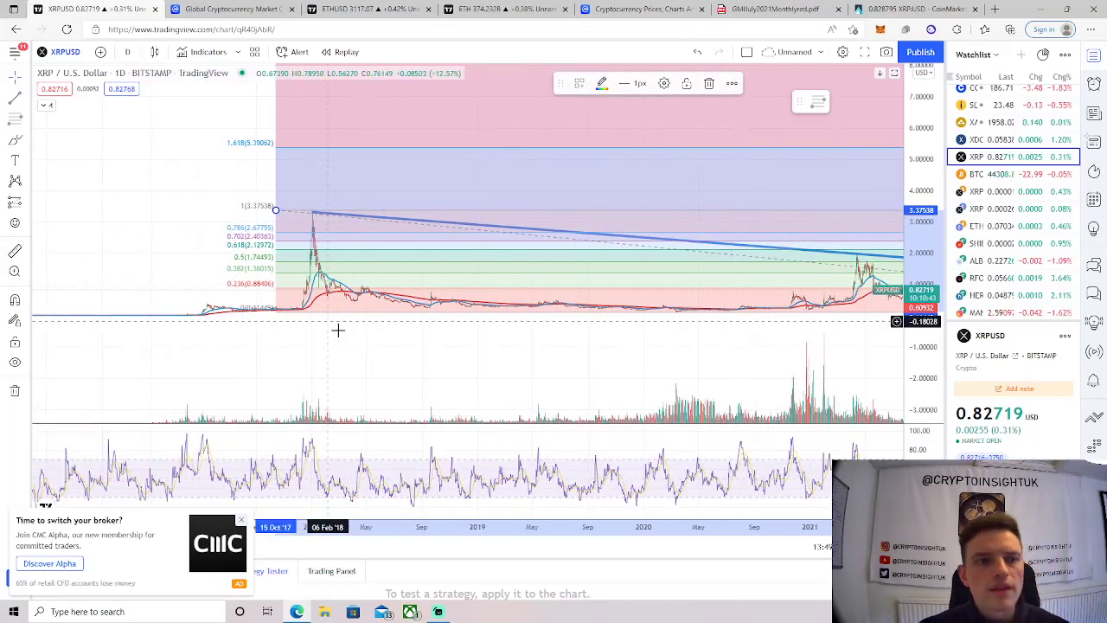
pyautogui.scroll(-3, 705, 366)
pyautogui.scroll(3, 706, 366)
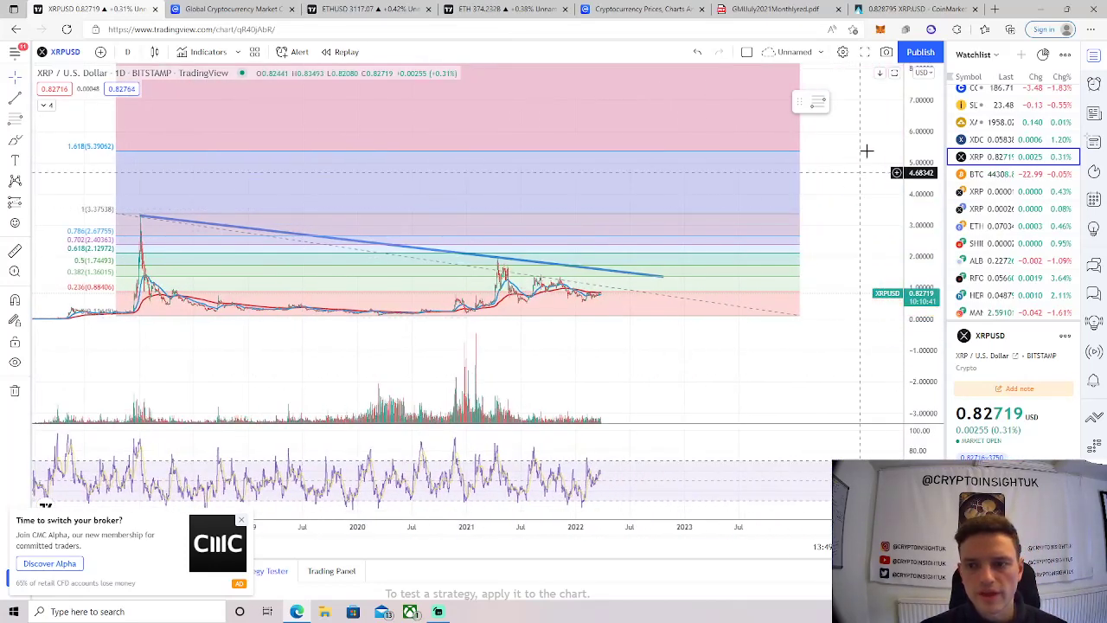
pyautogui.moveTo(932, 140); pyautogui.dragTo(867, 235)
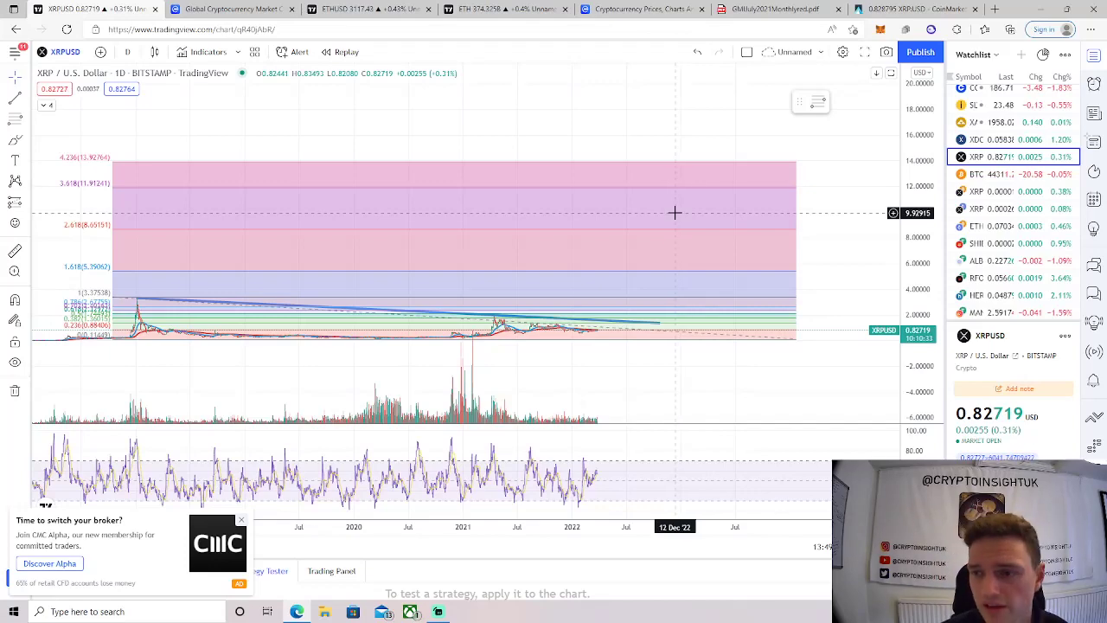
pyautogui.scroll(3, 1012, 208)
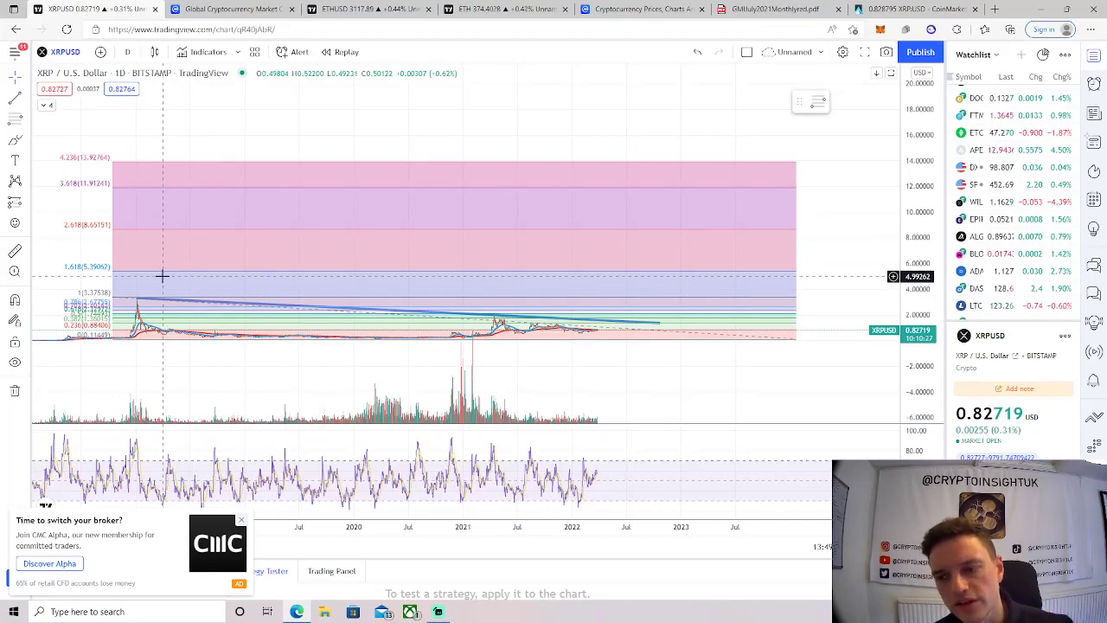
# Compare the CoinMarketCap Bitcoin dominance chart with the annotated dominance graph in the GMIJuly2021Monthlyred.pdf report and the XRPUSD chart
pyautogui.click(178, 9)
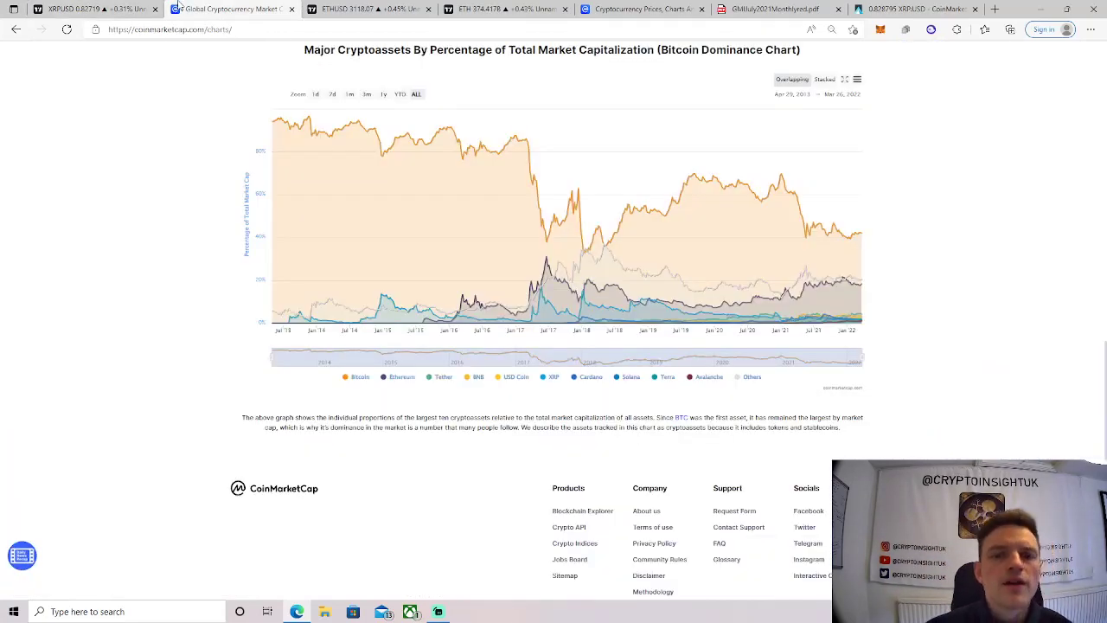
pyautogui.click(97, 9)
pyautogui.click(183, 9)
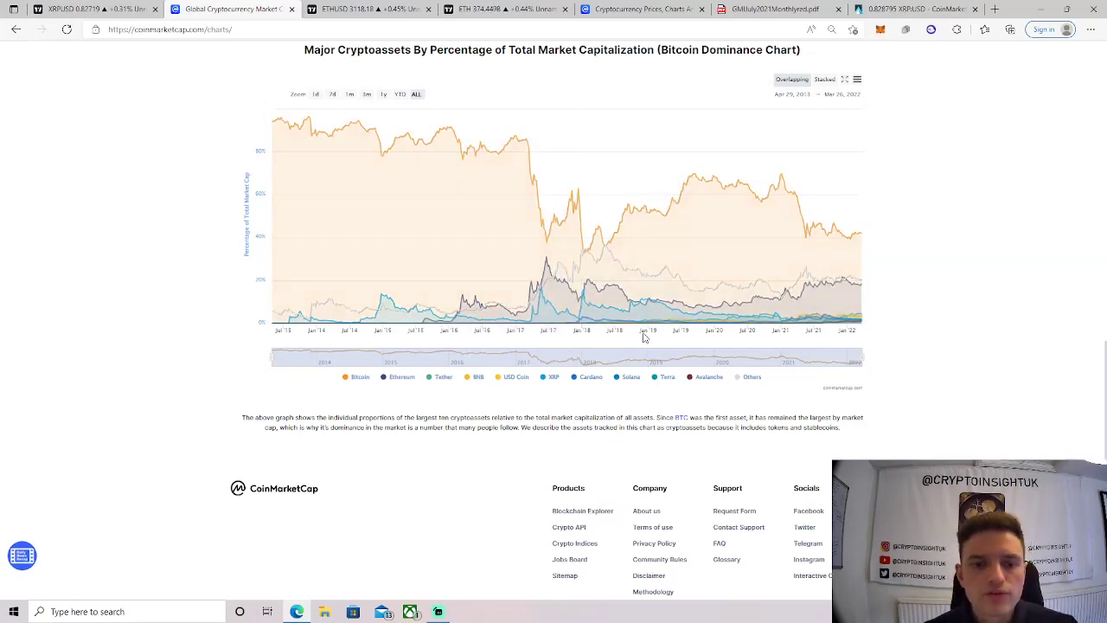
pyautogui.click(741, 7)
pyautogui.scroll(-12, 619, 257)
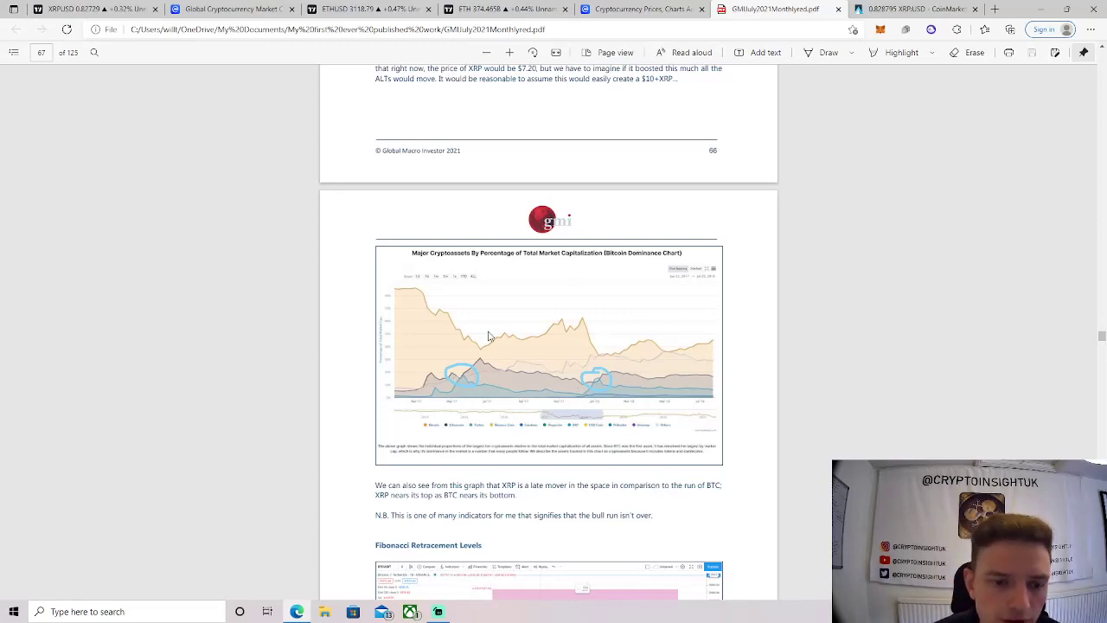
pyautogui.click(95, 9)
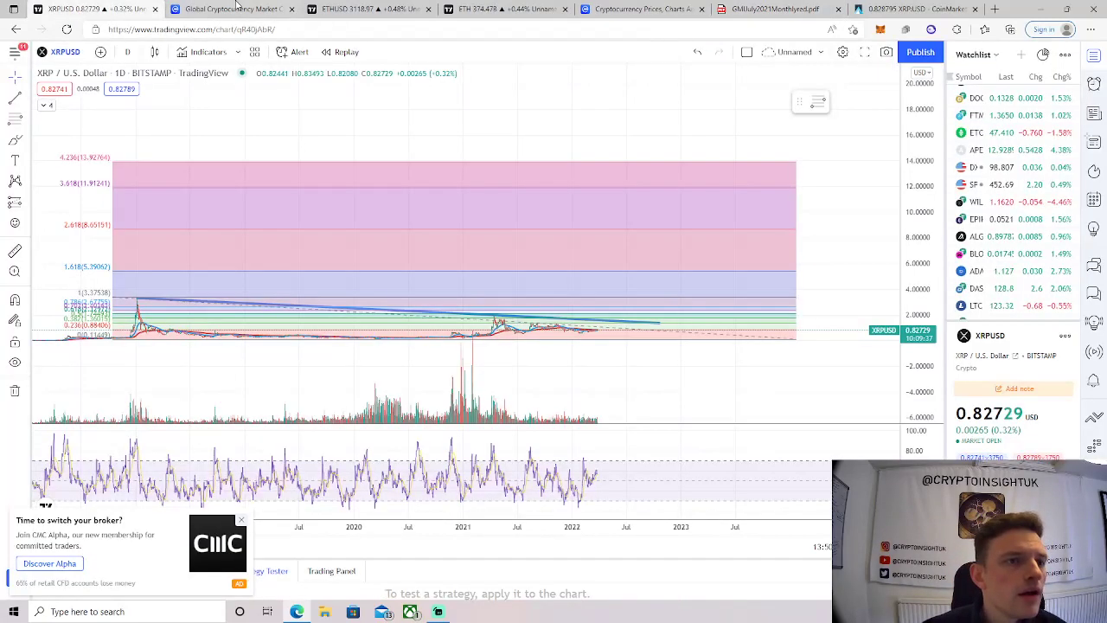
pyautogui.click(229, 9)
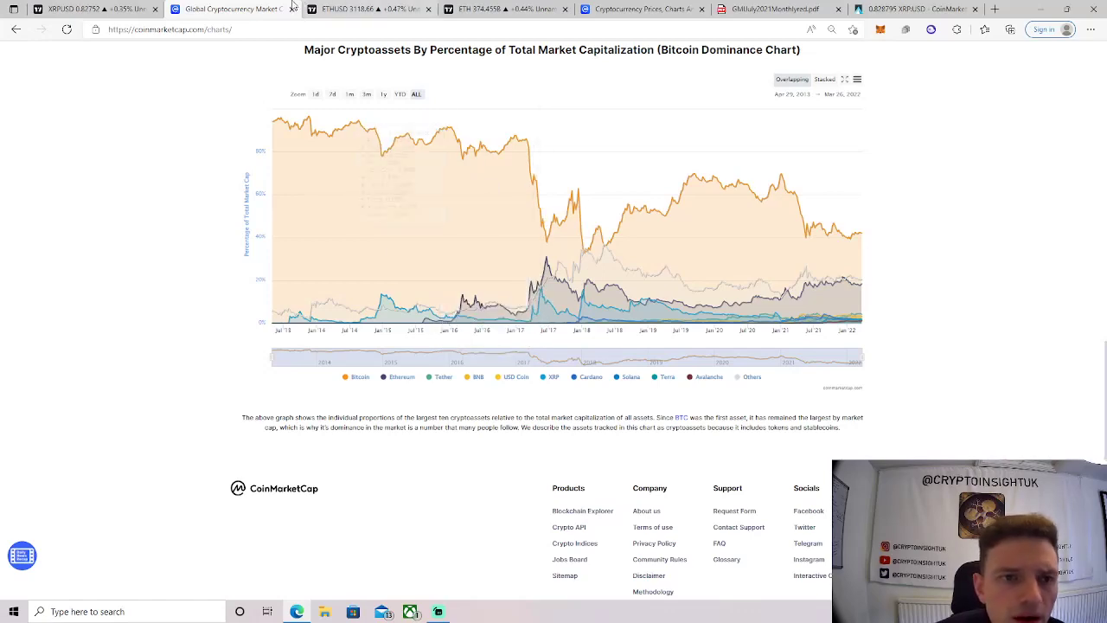
# Compare the ETHUSD chart's 2018 peak and Fibonacci levels with Ethereum's and XRP's January 2018 market share on the dominance chart
pyautogui.click(368, 9)
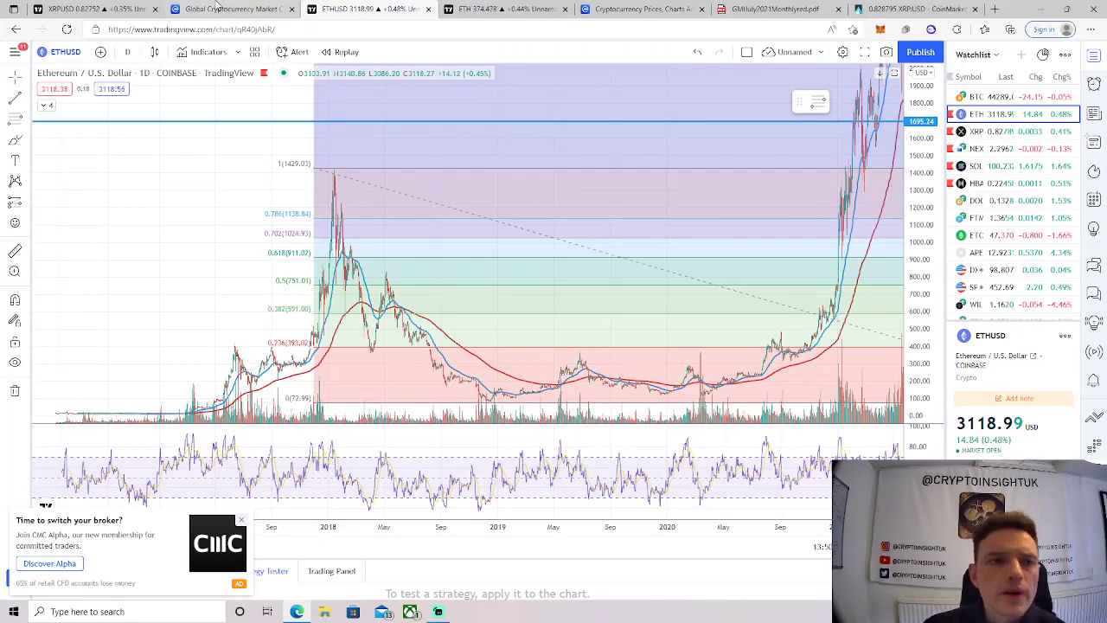
pyautogui.hotkey('ctrl', 'shift', 'Tab')
pyautogui.moveTo(578, 307)
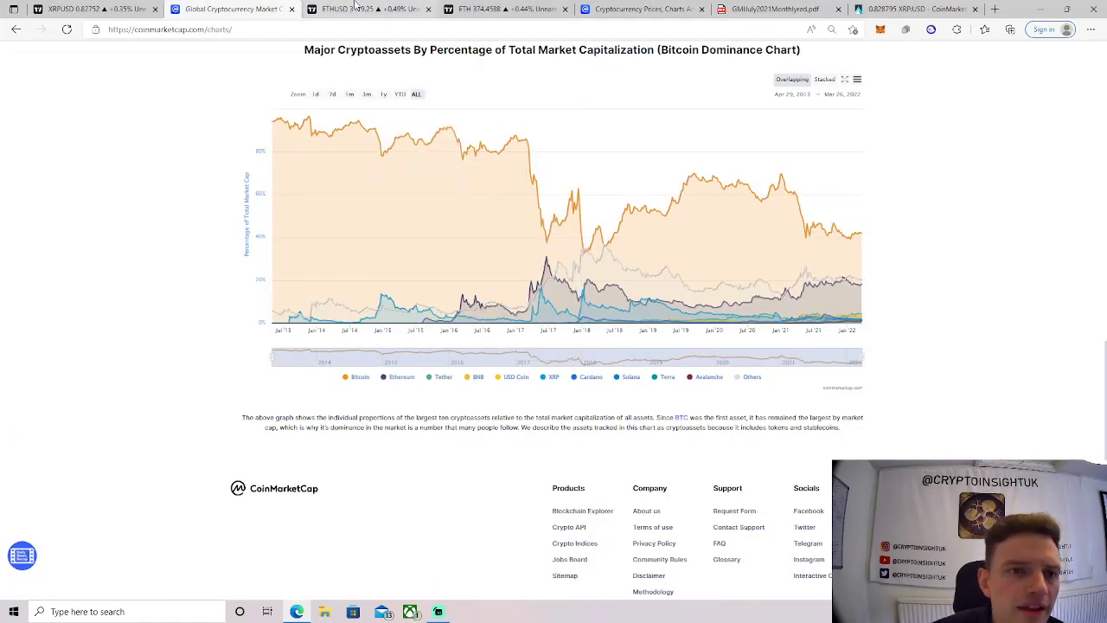
pyautogui.hotkey('ctrl', 'Tab')
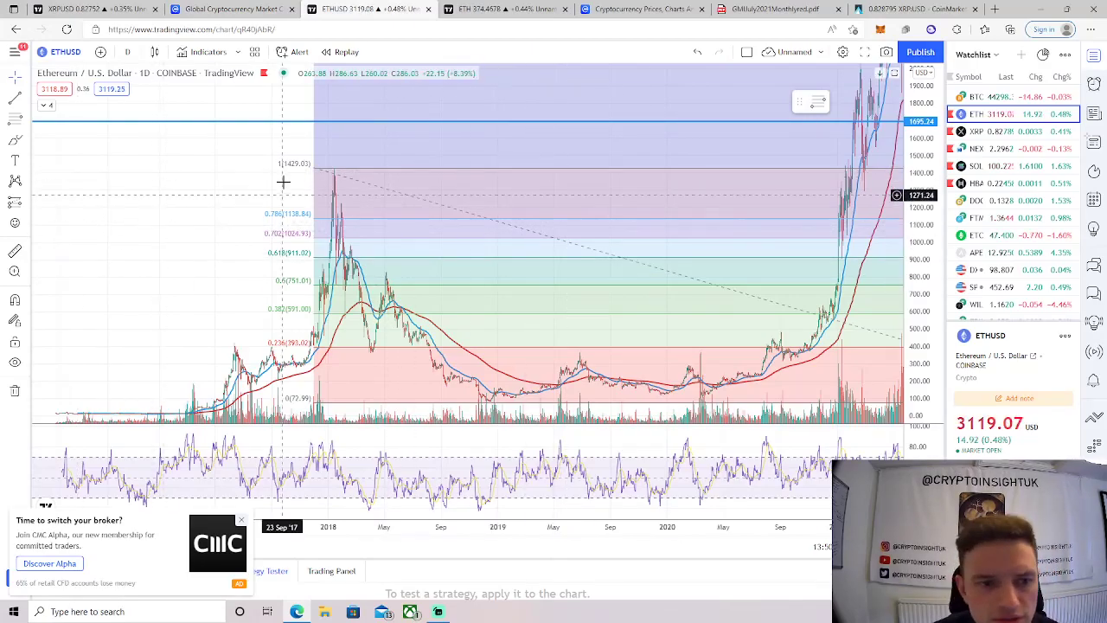
pyautogui.hotkey('ctrl', 'shift', 'Tab')
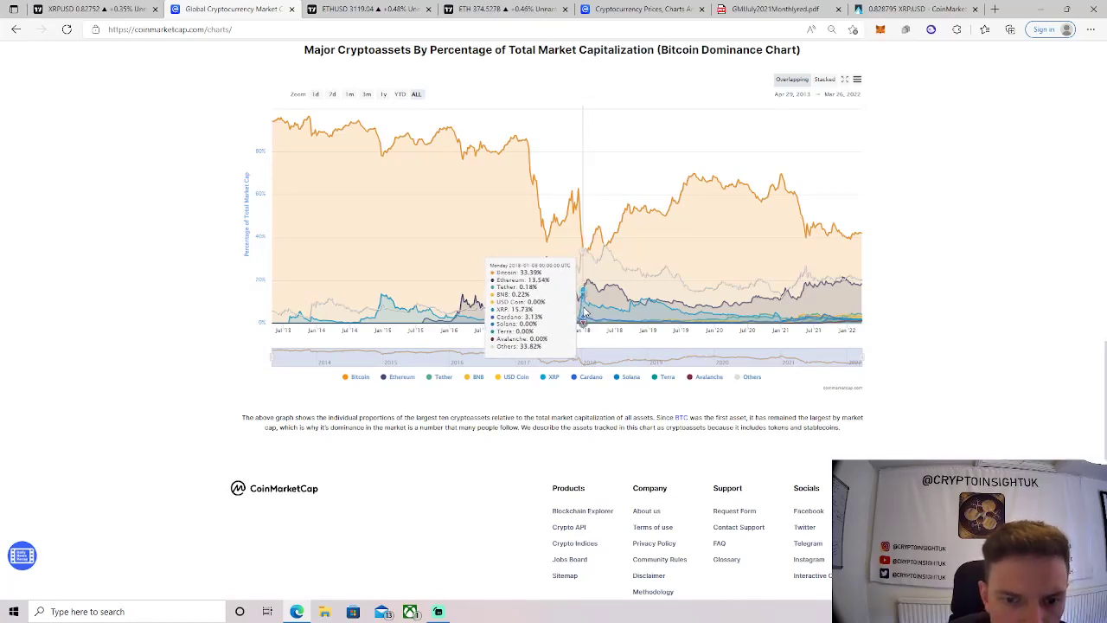
pyautogui.click(363, 8)
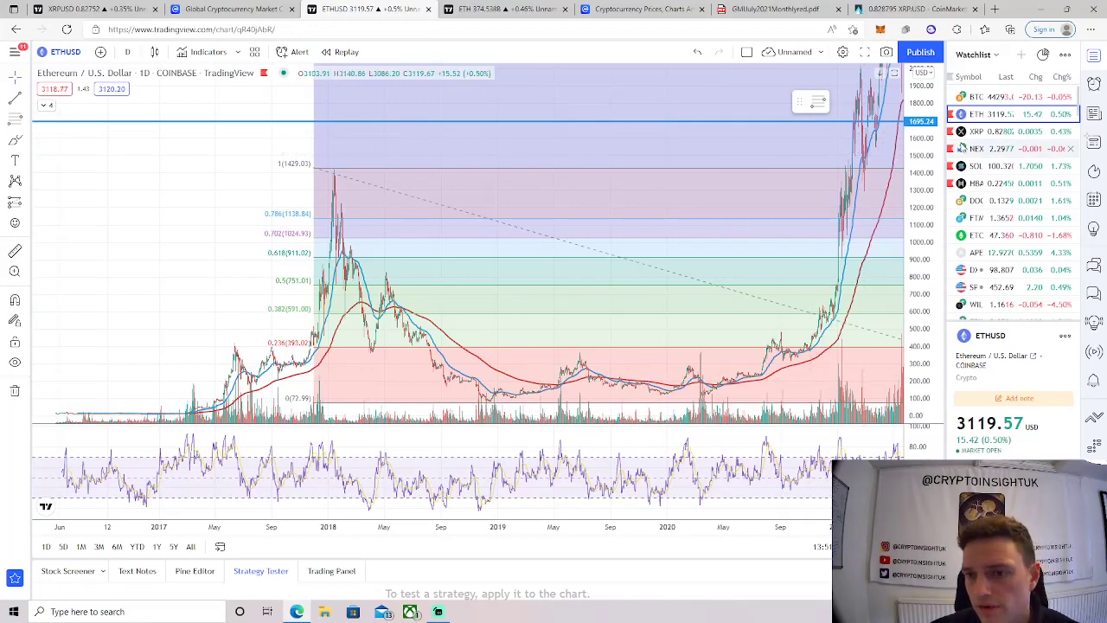
pyautogui.moveTo(922, 285); pyautogui.dragTo(921, 391)
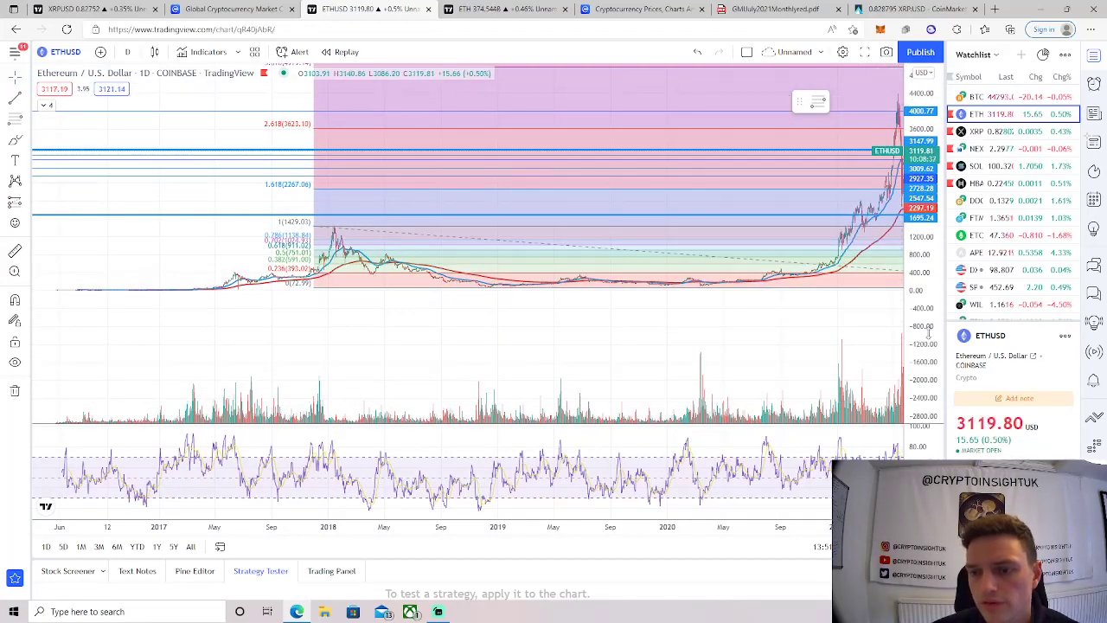
pyautogui.moveTo(900, 84); pyautogui.dragTo(900, 45)
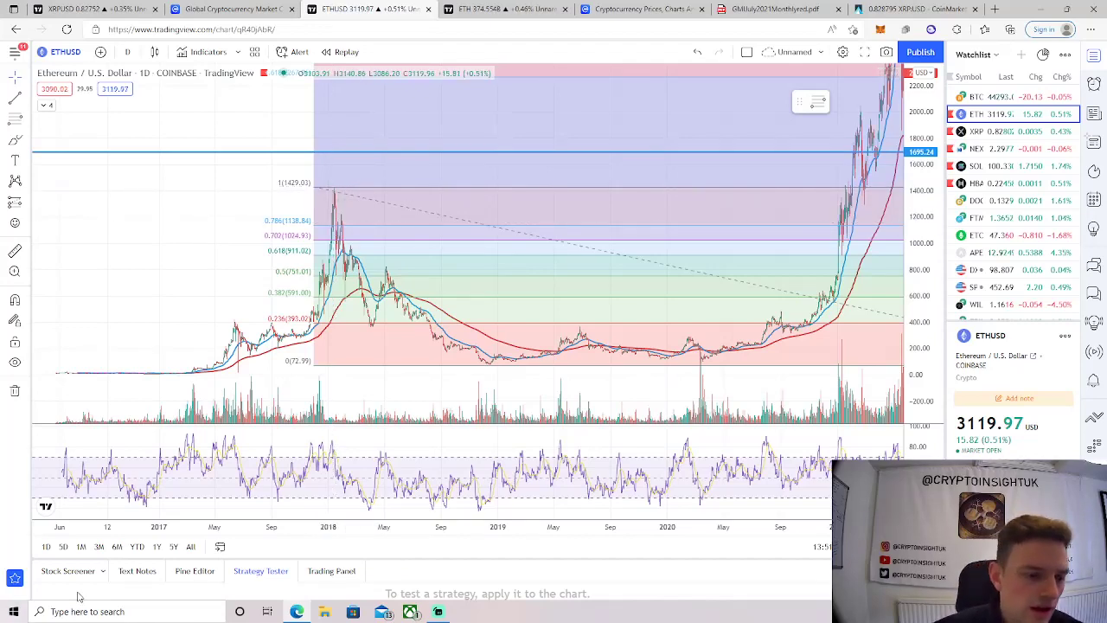
# Find and open the Windows Calculator over the ETHUSD chart
pyautogui.click(53, 609)
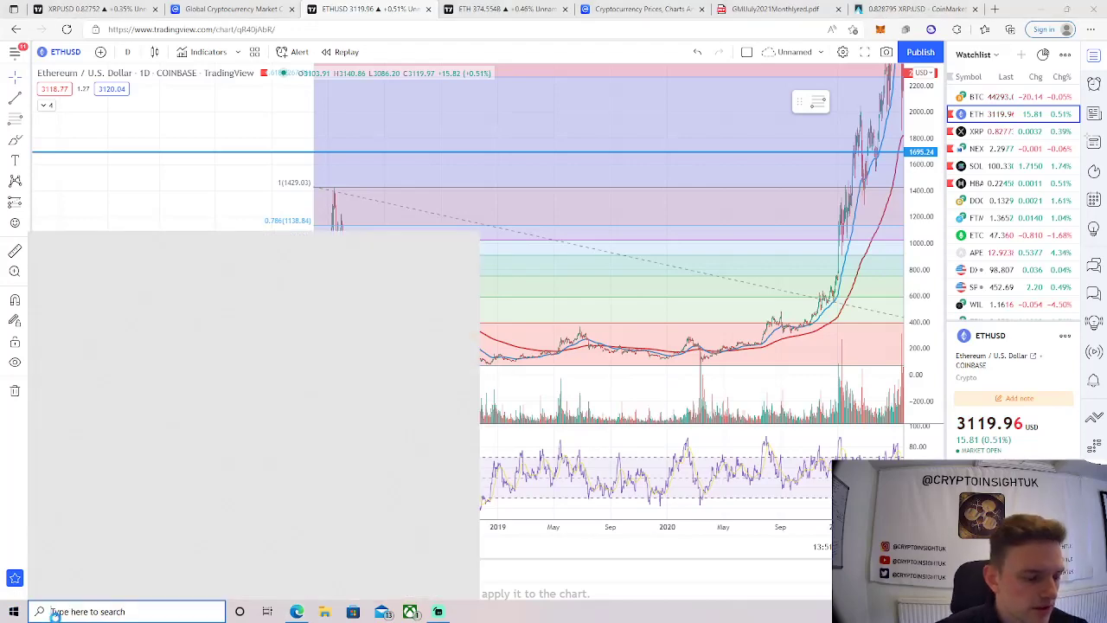
pyautogui.write('calc')
pyautogui.click(121, 280)
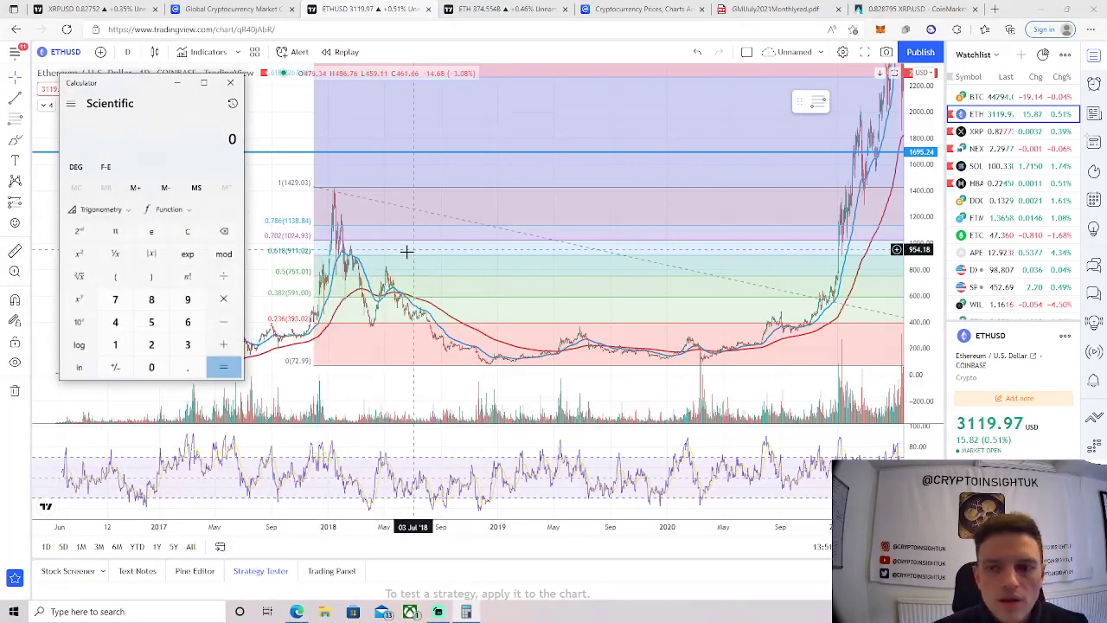
# Calculate 4300 divided by 1400 in the calculator
pyautogui.click(115, 322)
pyautogui.click(187, 344)
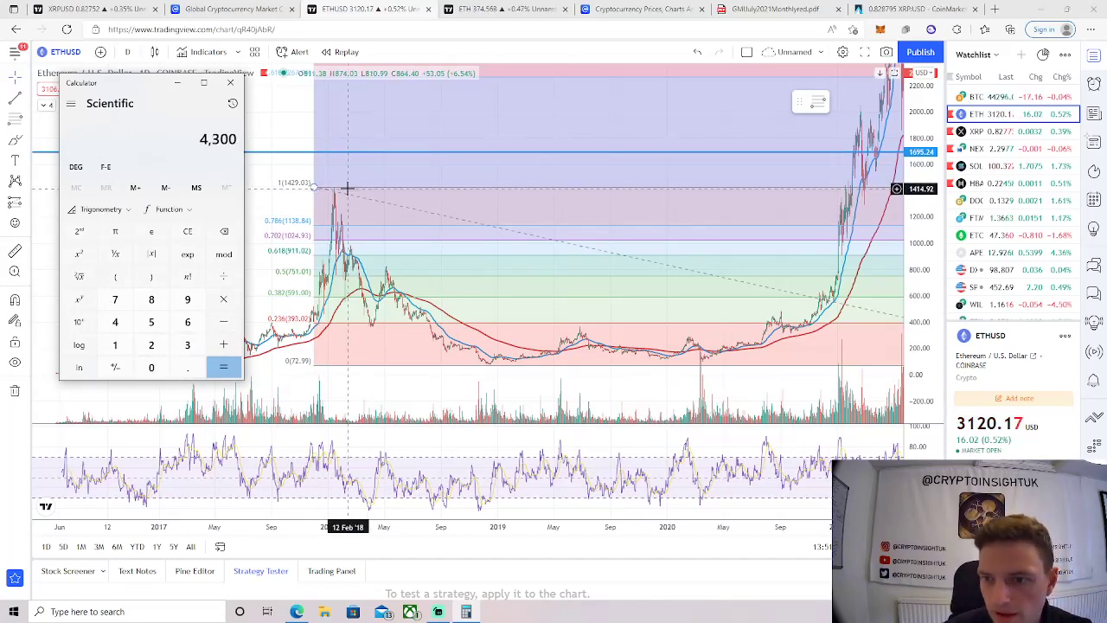
pyautogui.click(223, 344)
pyautogui.click(115, 344)
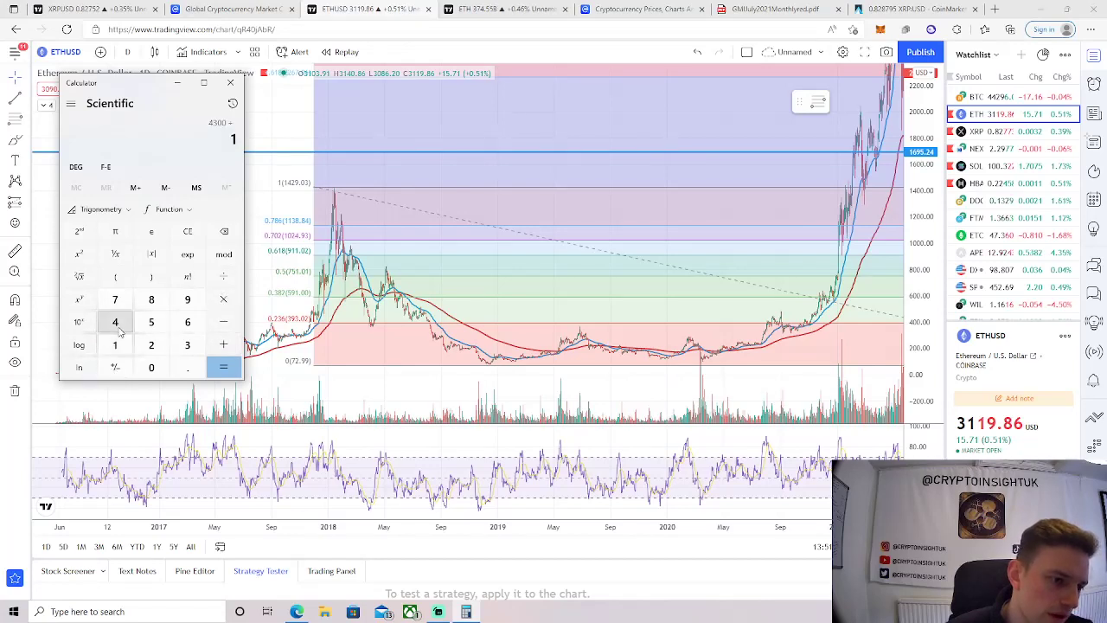
pyautogui.click(187, 231)
pyautogui.click(115, 344)
pyautogui.click(115, 322)
pyautogui.doubleClick(152, 367)
pyautogui.click(223, 366)
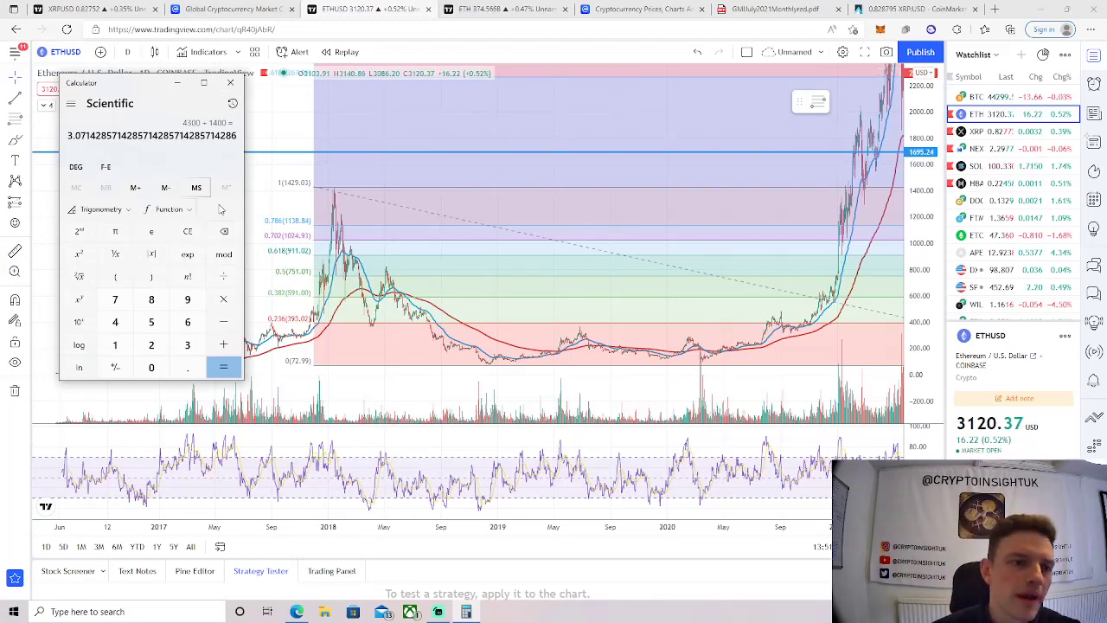
# Clear the calculator, multiply 3.5 by 3, and close it
pyautogui.click(187, 232)
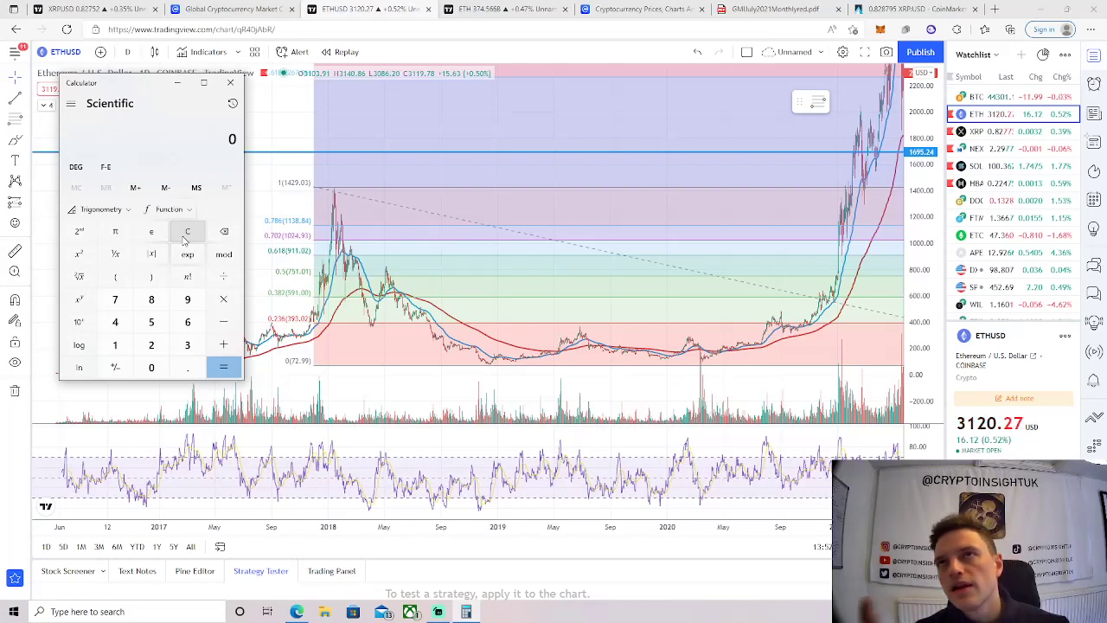
pyautogui.click(186, 344)
pyautogui.click(187, 367)
pyautogui.click(150, 321)
pyautogui.click(224, 299)
pyautogui.click(188, 345)
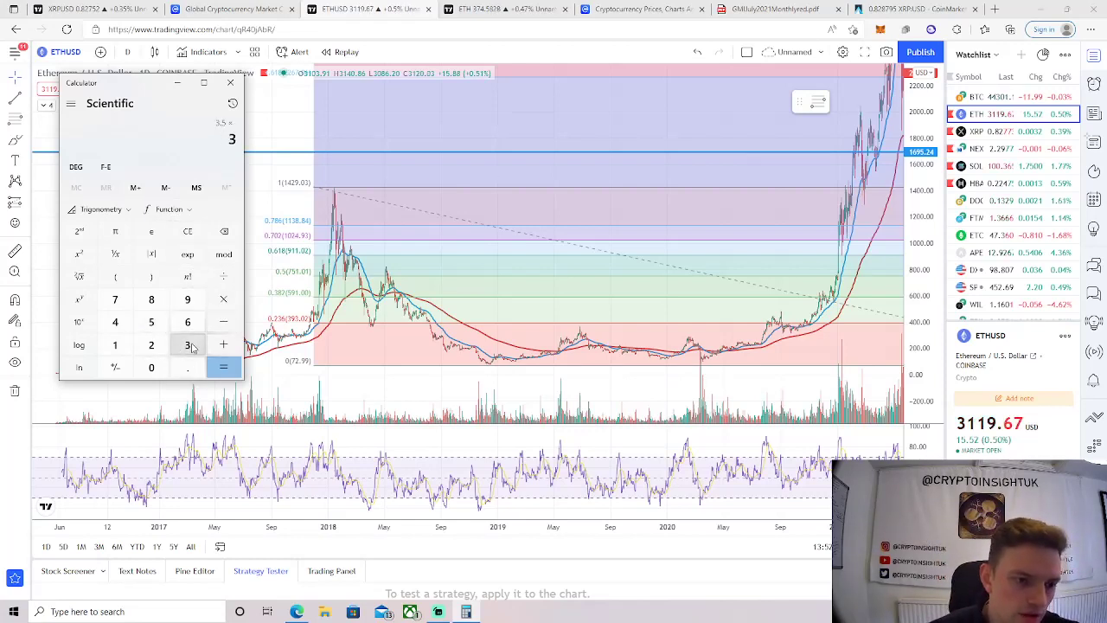
pyautogui.click(223, 367)
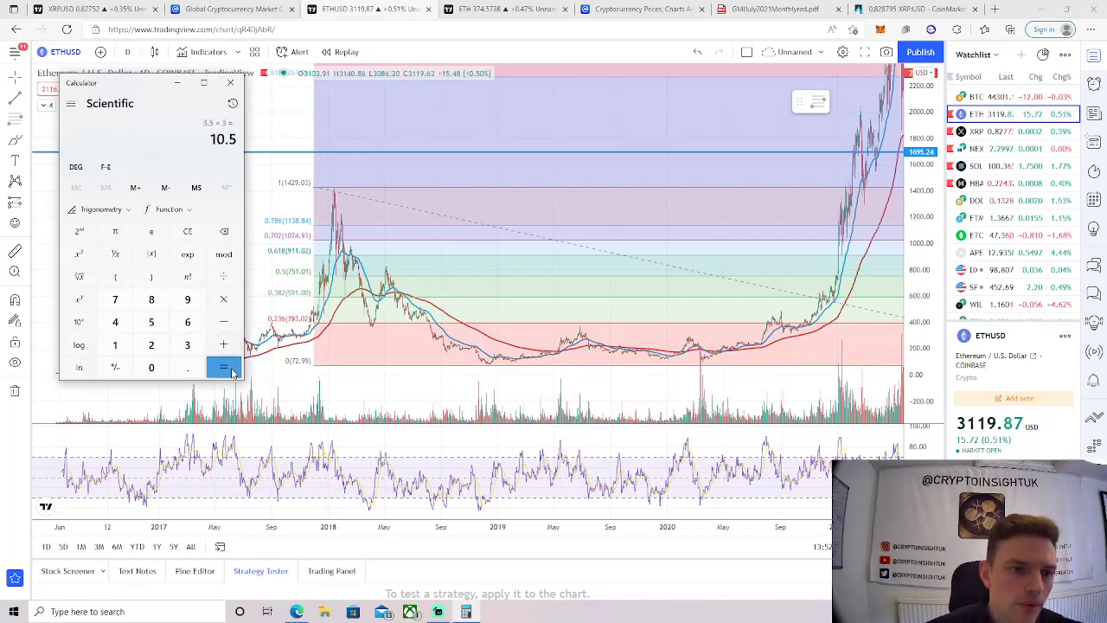
pyautogui.click(234, 83)
# Measure Ethereum's market cap rise from 6 December 2017 to the January 2018 peak on the ETH market cap chart, and clear the measurement
pyautogui.click(467, 7)
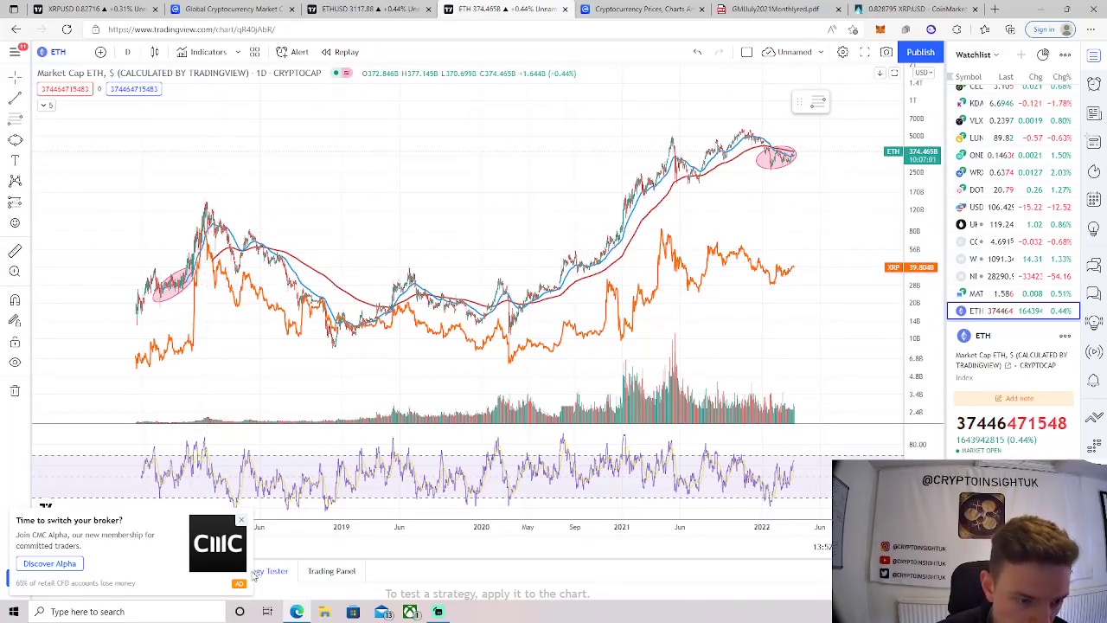
pyautogui.click(243, 523)
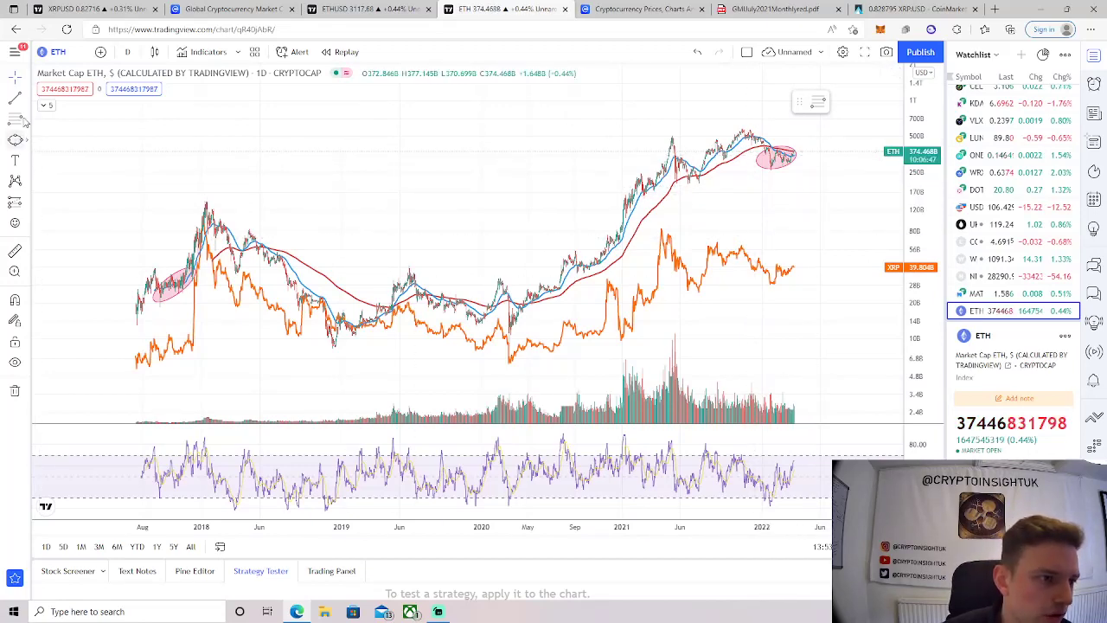
pyautogui.click(16, 249)
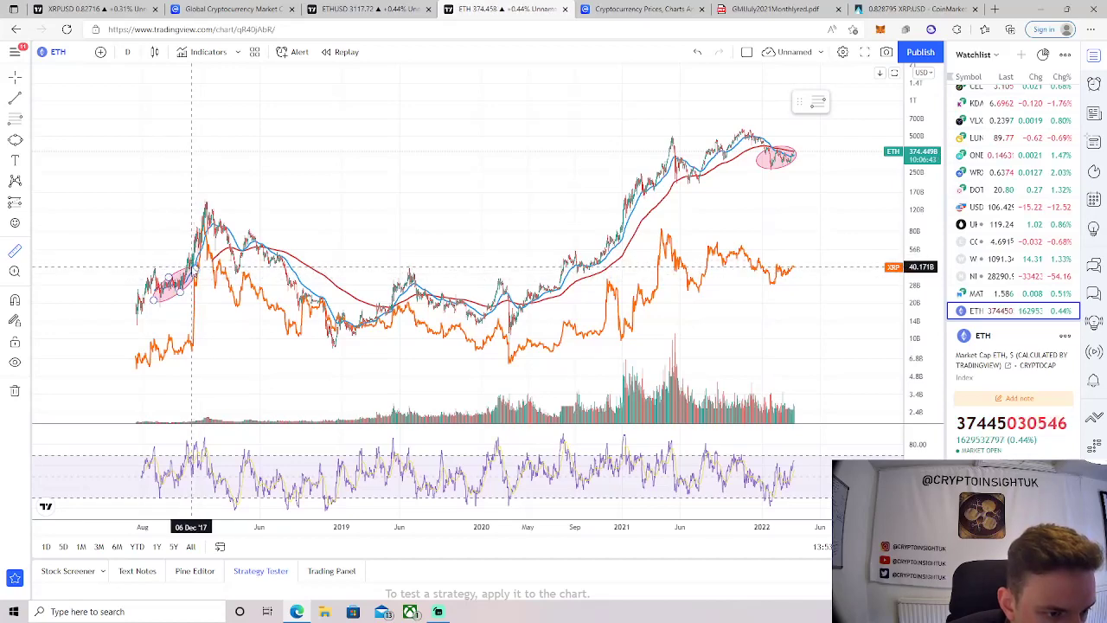
pyautogui.click(192, 268)
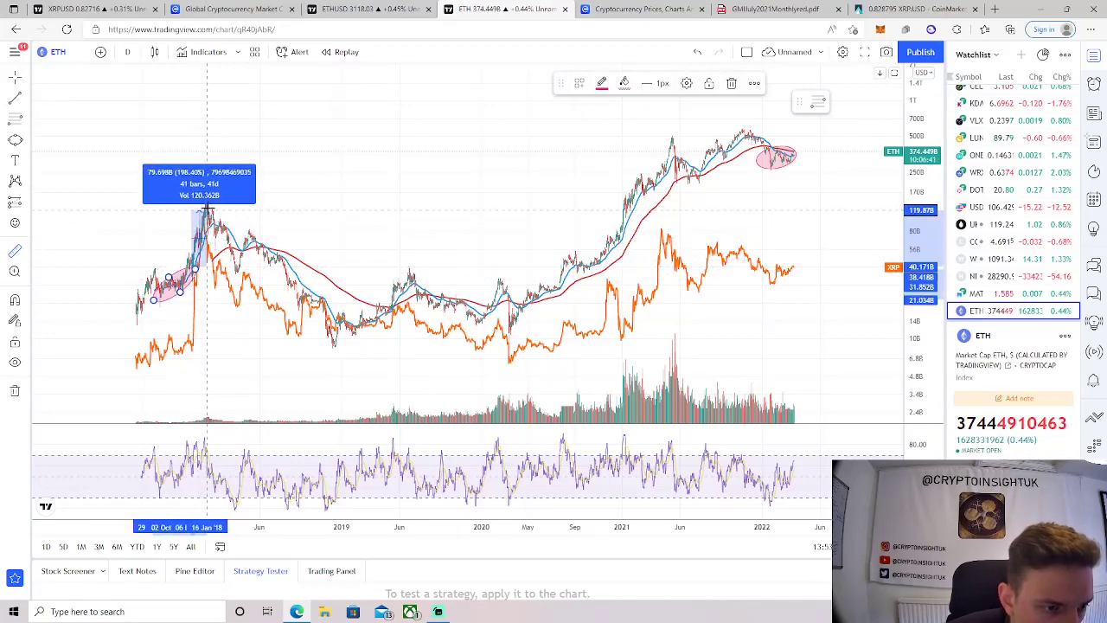
pyautogui.click(212, 200)
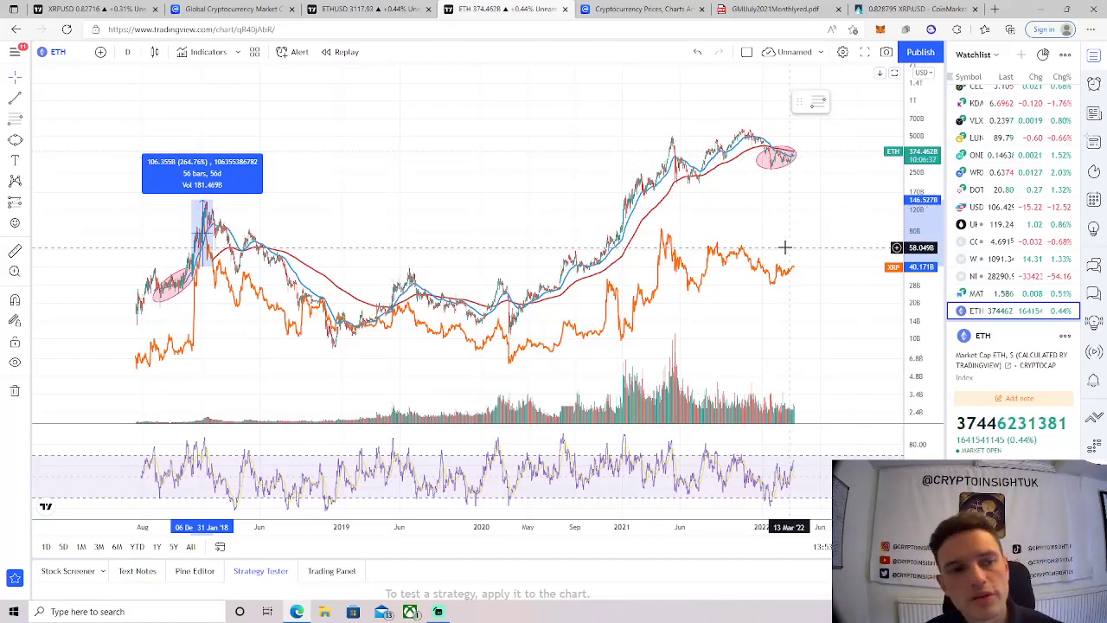
pyautogui.click(467, 188)
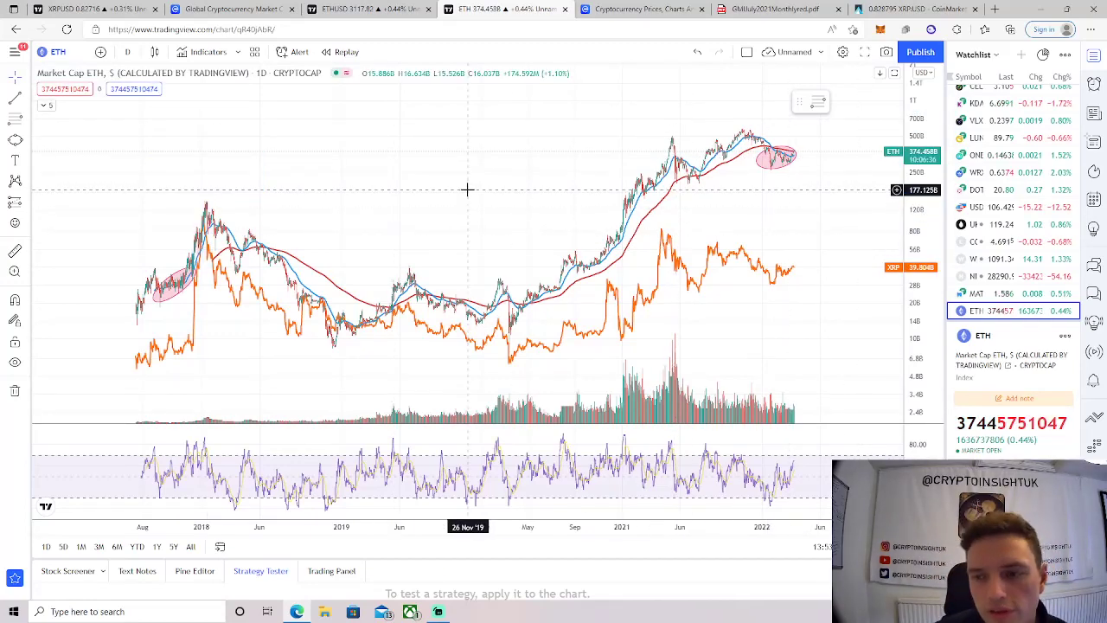
# Reopen the Windows Calculator and multiply 4300 by 2.6
pyautogui.click(136, 611)
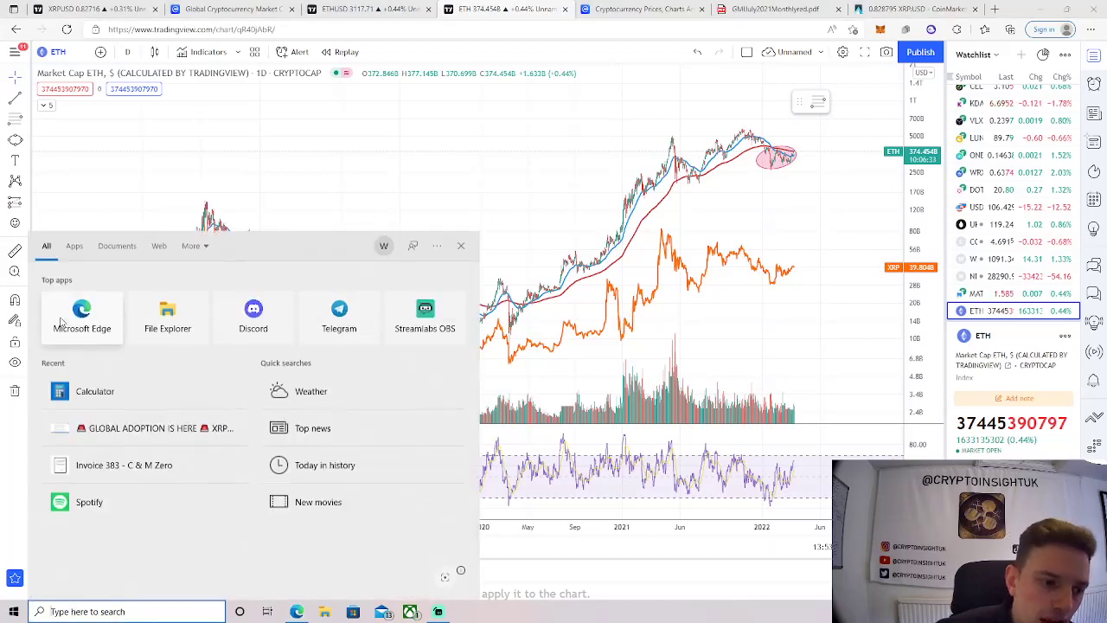
pyautogui.click(102, 391)
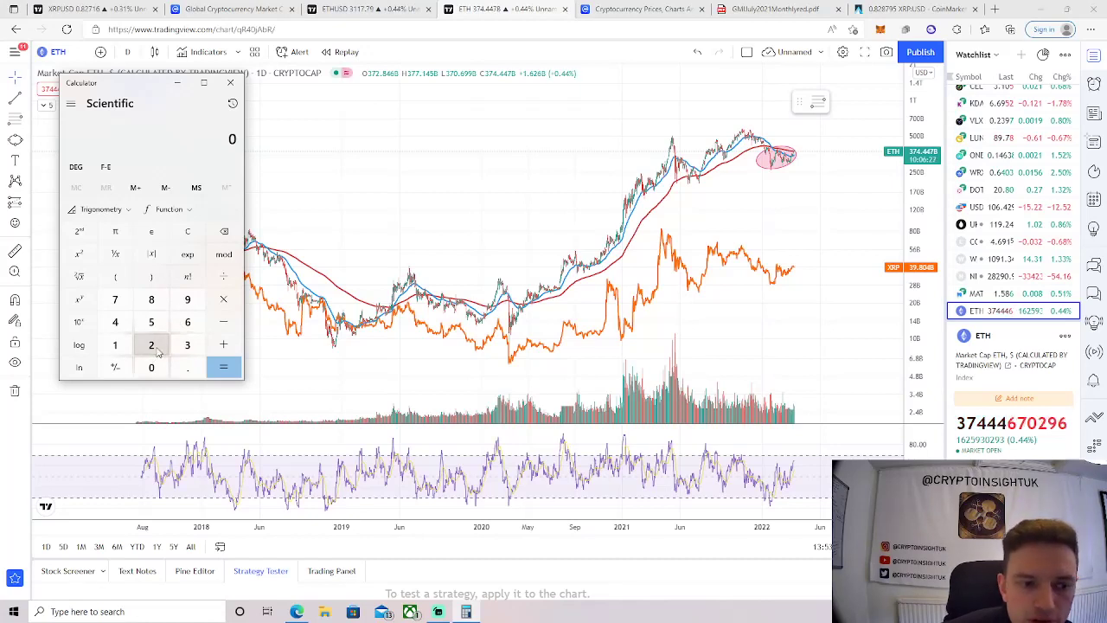
pyautogui.click(115, 322)
pyautogui.click(187, 344)
pyautogui.doubleClick(152, 368)
pyautogui.click(223, 300)
pyautogui.click(151, 345)
pyautogui.click(187, 367)
pyautogui.click(187, 322)
pyautogui.click(223, 368)
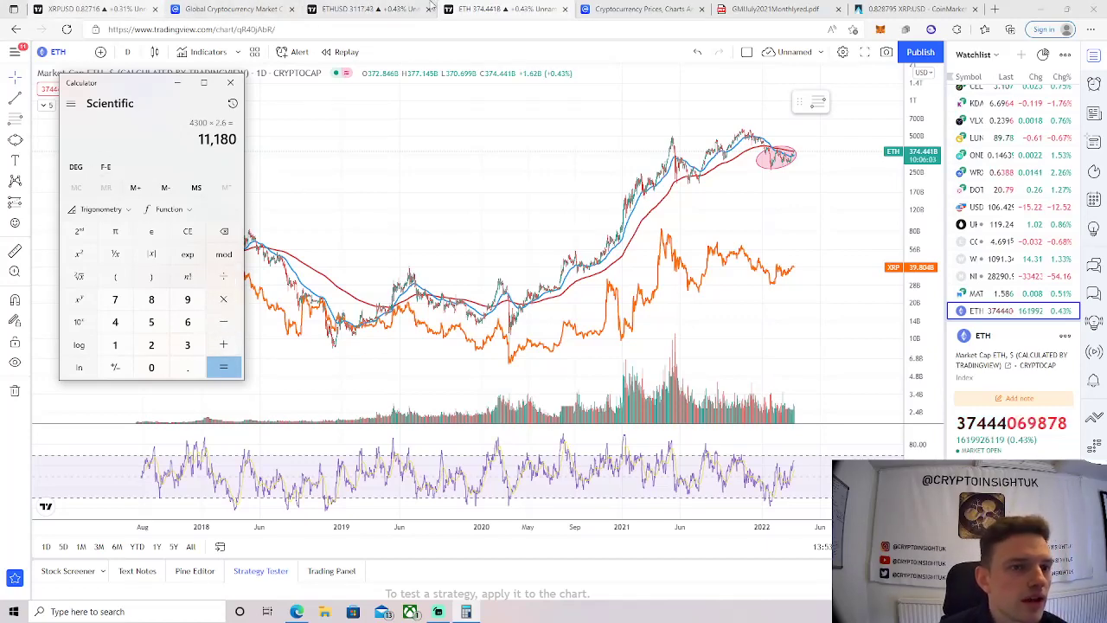
# Return to the ETHUSD chart and divide the calculator's 4300 × 2.6 result by 1400
pyautogui.click(367, 9)
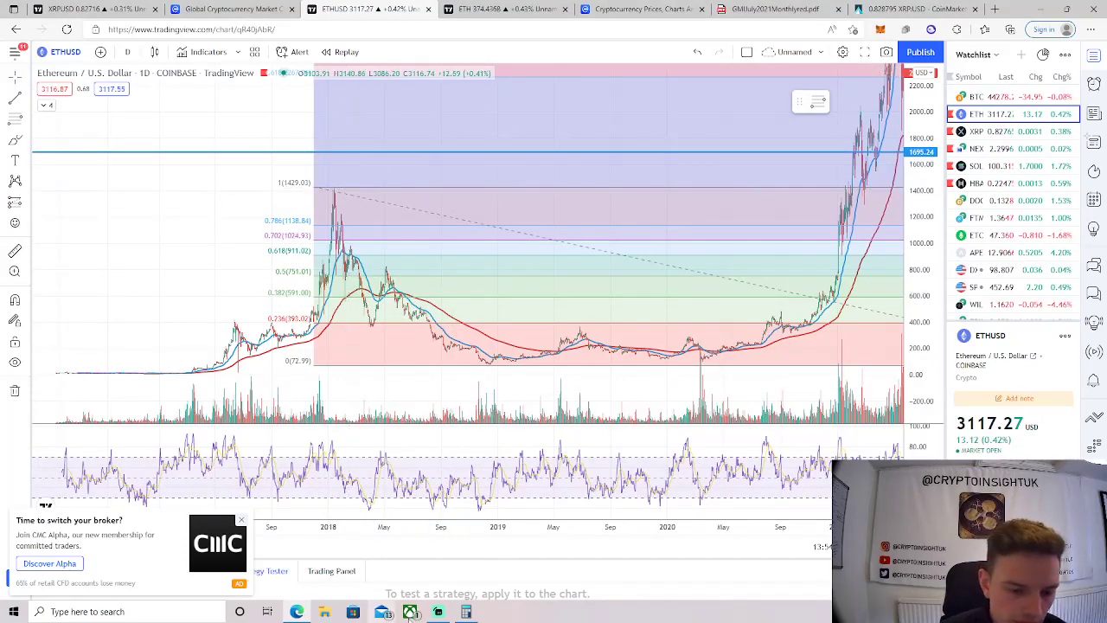
pyautogui.click(466, 611)
pyautogui.click(223, 277)
pyautogui.click(115, 344)
pyautogui.click(115, 321)
pyautogui.click(152, 366)
pyautogui.click(151, 367)
pyautogui.click(211, 370)
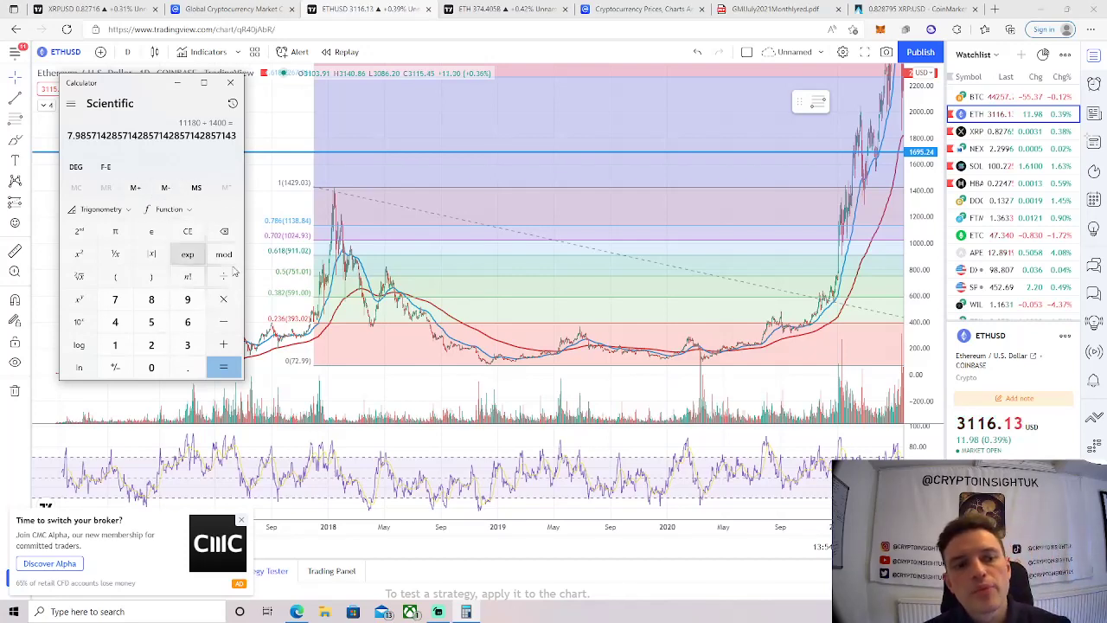
# Start a fresh calculation of 3.5 times 8 and close the calculator
pyautogui.click(187, 231)
pyautogui.click(186, 346)
pyautogui.click(188, 368)
pyautogui.click(151, 321)
pyautogui.click(223, 300)
pyautogui.click(151, 299)
pyautogui.click(223, 368)
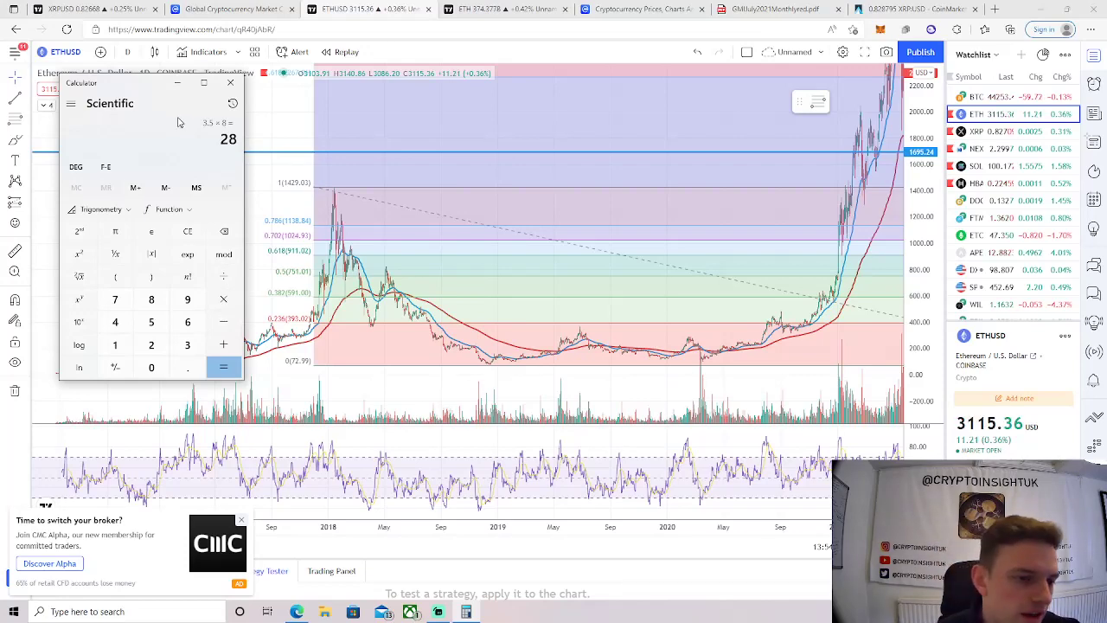
pyautogui.click(231, 84)
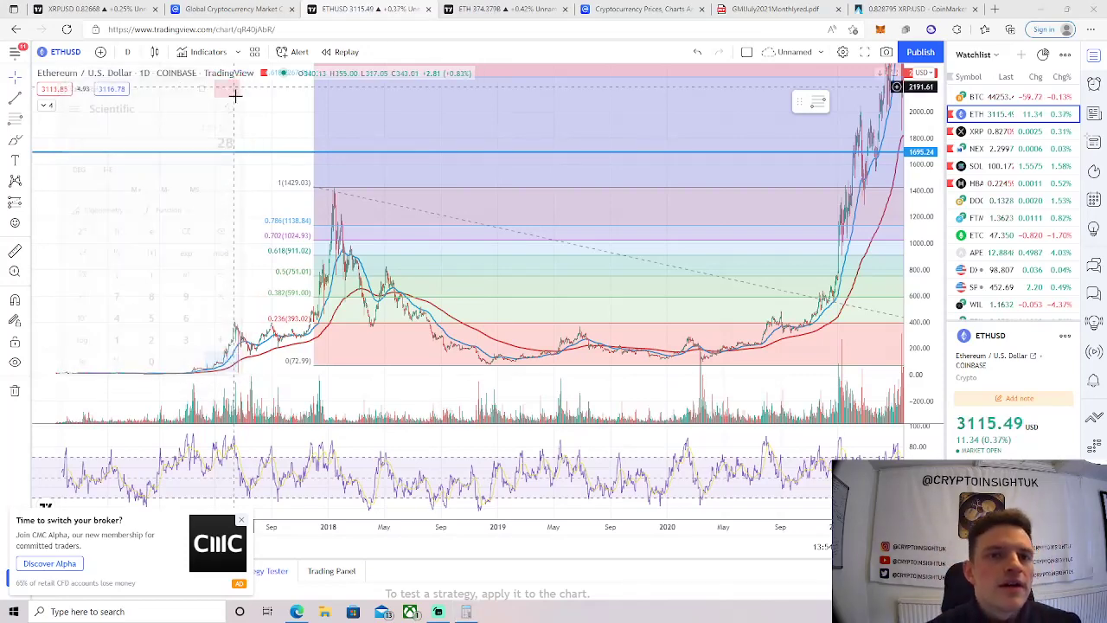
# Review the total market cap and Bitcoin dominance charts on CoinMarketCap's Global Cryptocurrency Charts page, and close that page
pyautogui.click(234, 8)
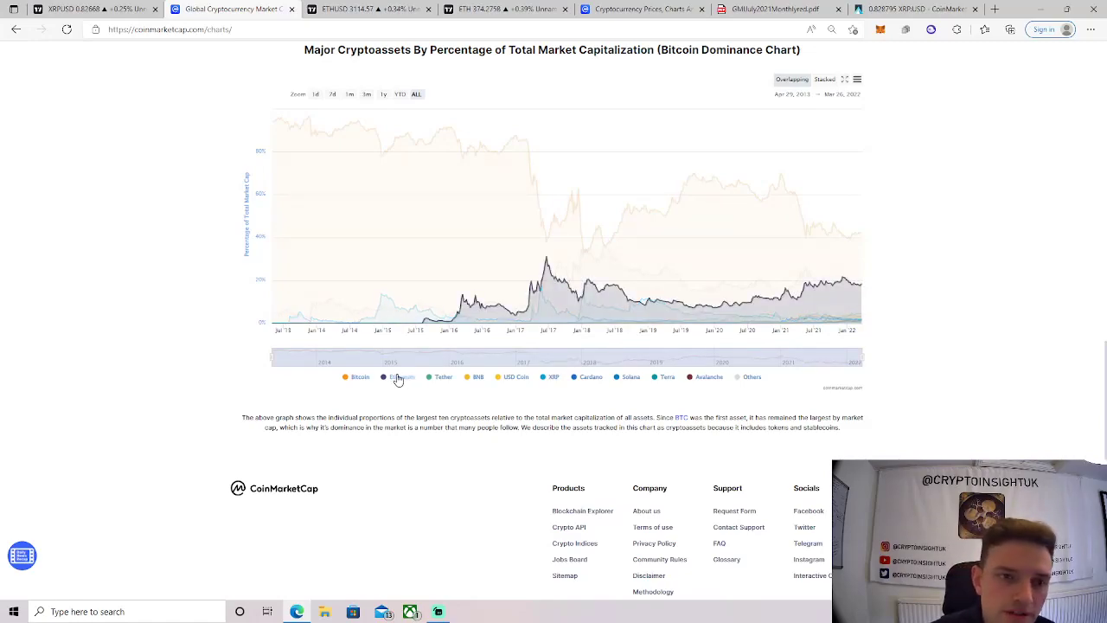
pyautogui.scroll(3, 401, 380)
pyautogui.scroll(-3, 400, 377)
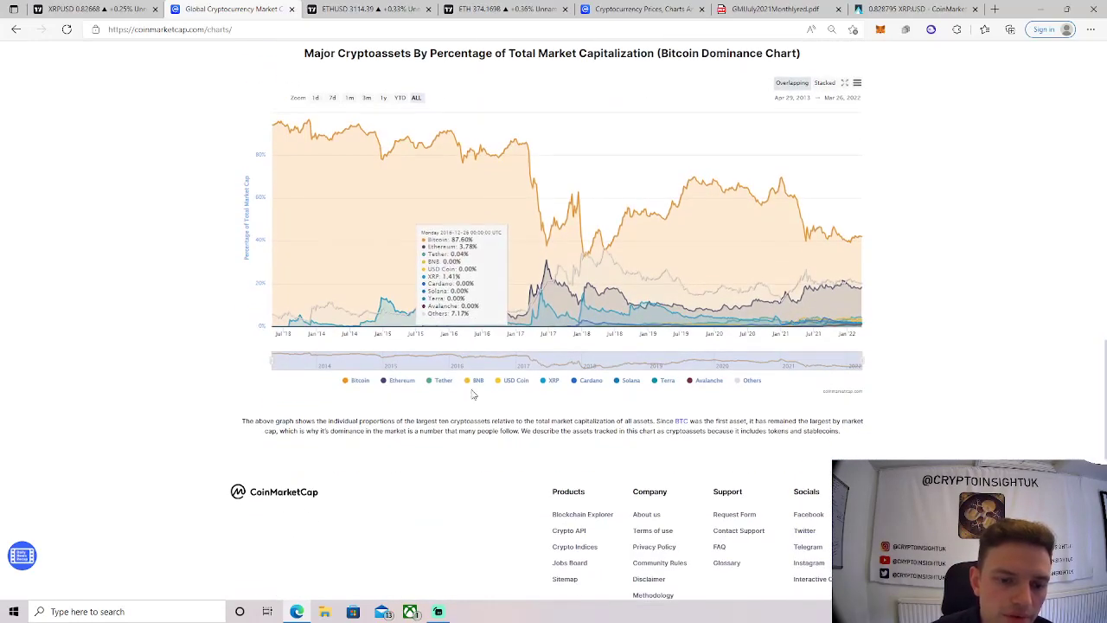
pyautogui.scroll(10, 383, 396)
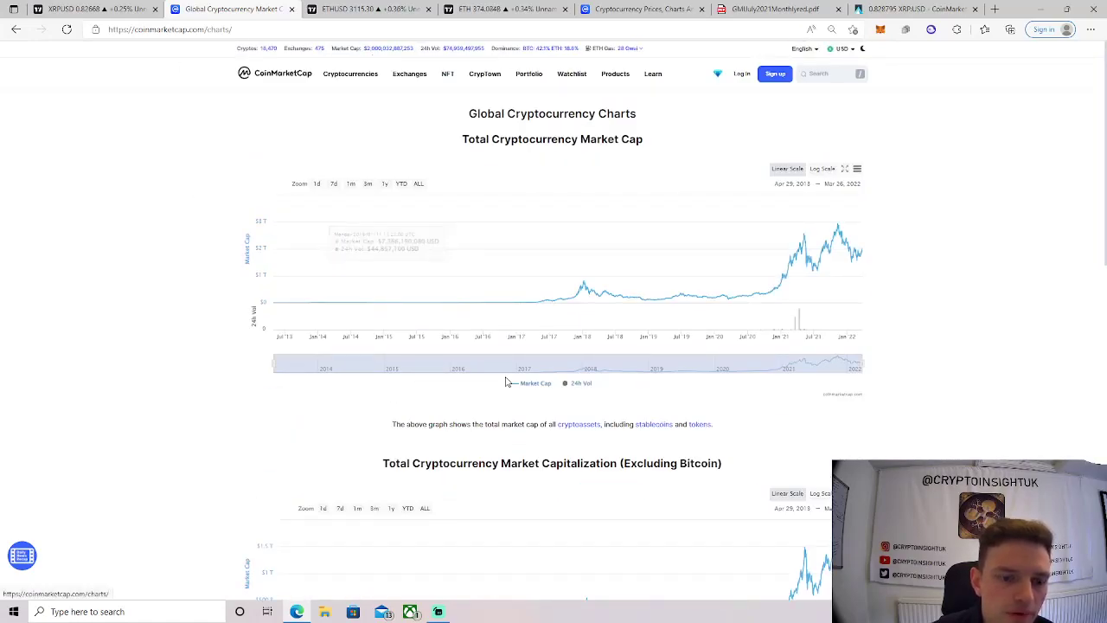
pyautogui.scroll(-10, 506, 378)
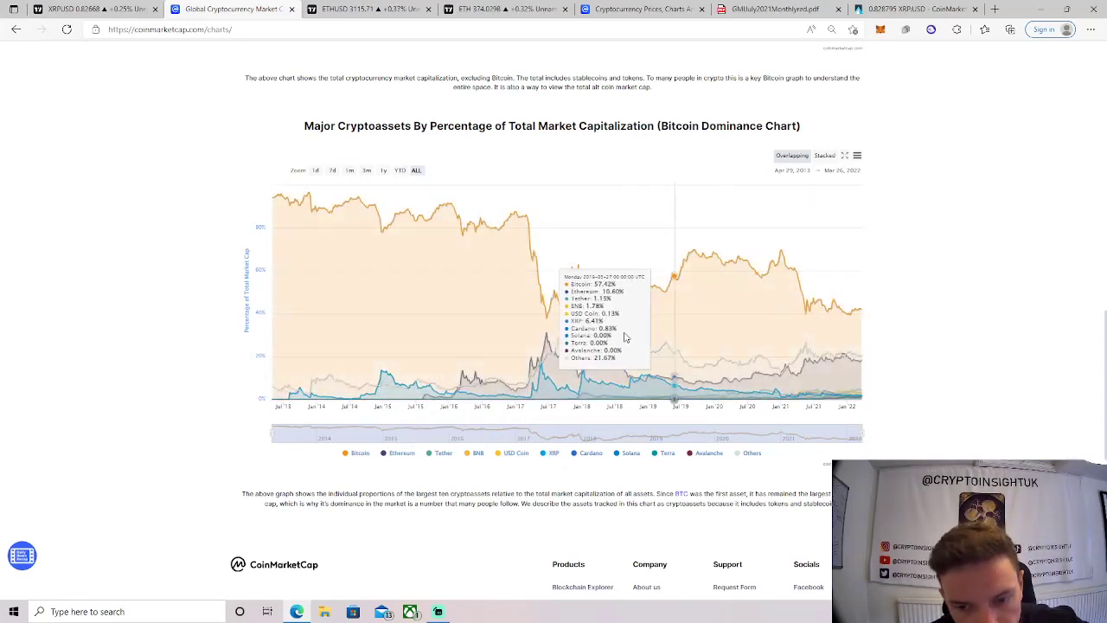
pyautogui.click(291, 9)
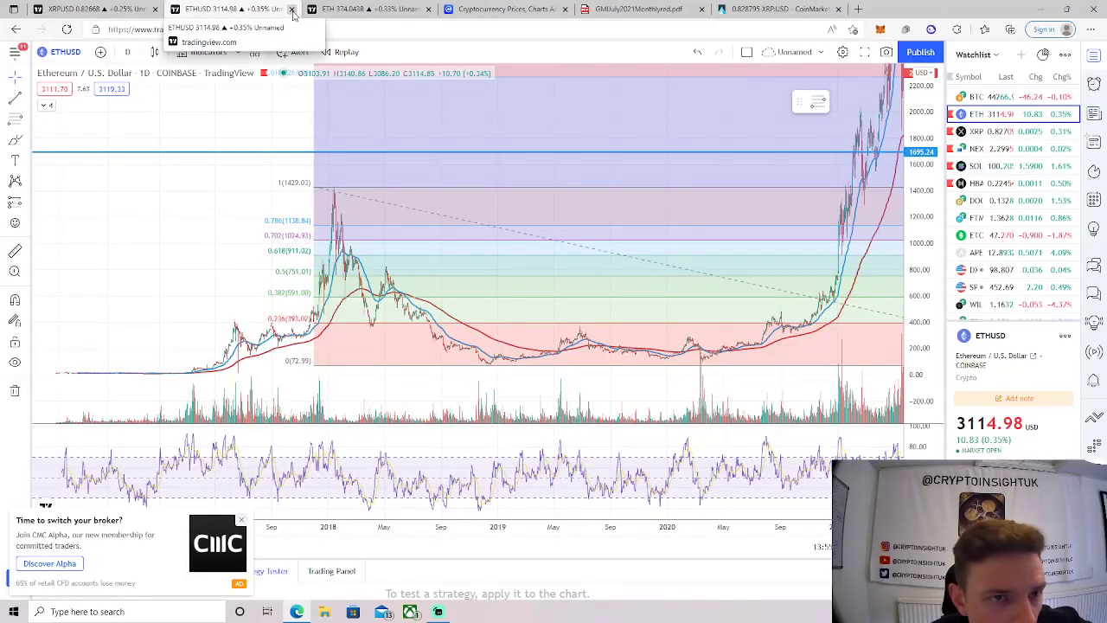
# Compare Ethereum's and XRP's market caps and rankings in CoinMarketCap's cryptocurrency price list
pyautogui.click(510, 8)
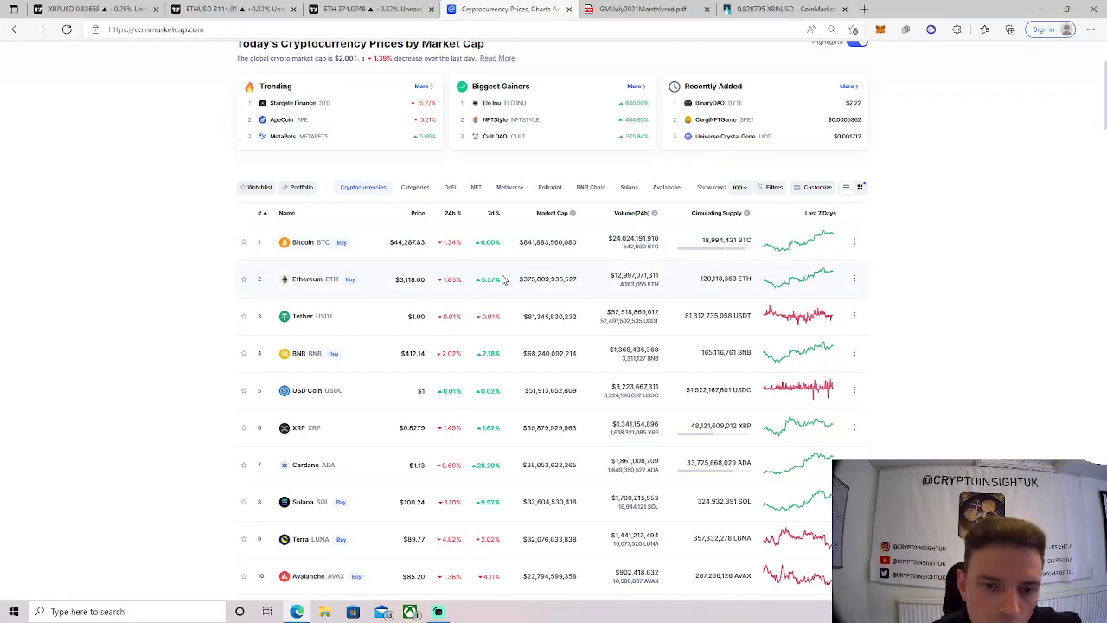
pyautogui.click(543, 292)
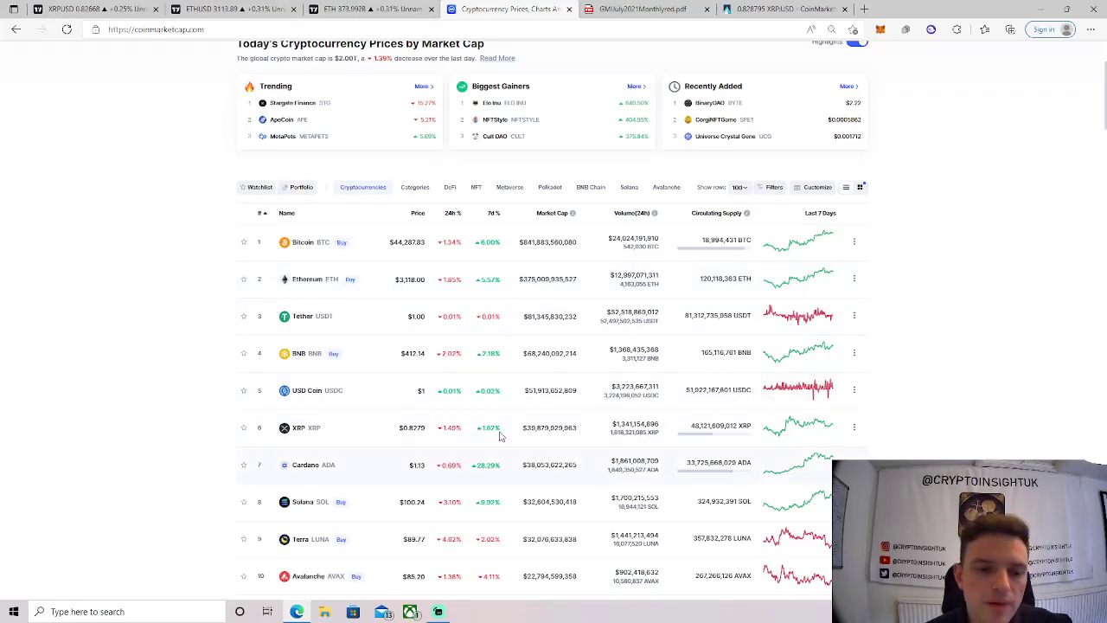
pyautogui.scroll(-1, 530, 378)
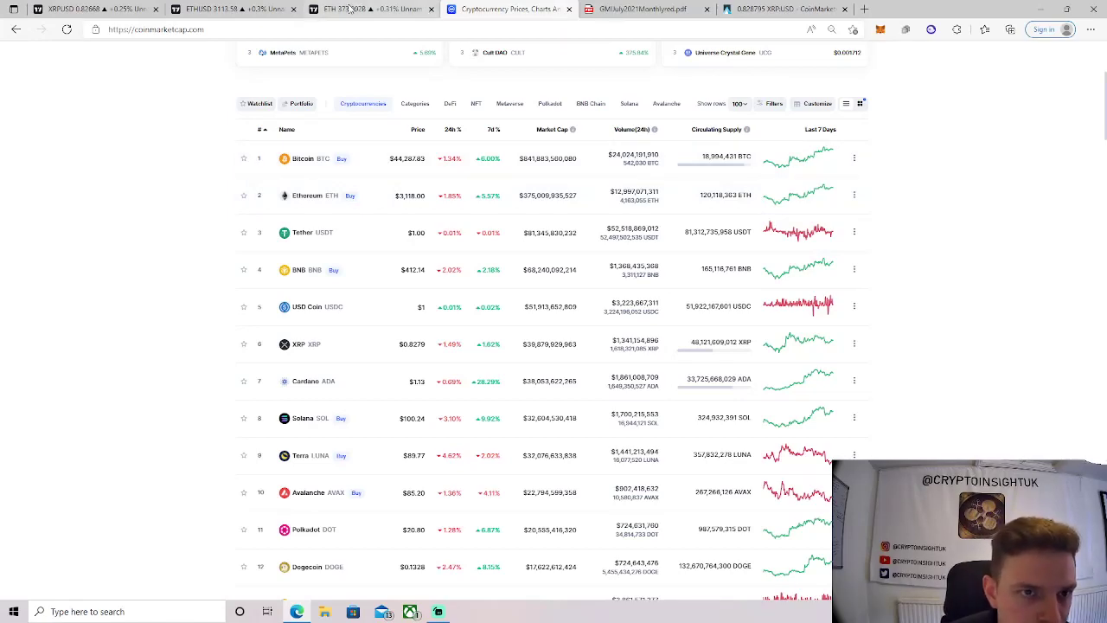
# Close the ETHUSD chart without saving its changes, along with the ETH market cap chart and the CoinMarketCap price list
pyautogui.click(293, 10)
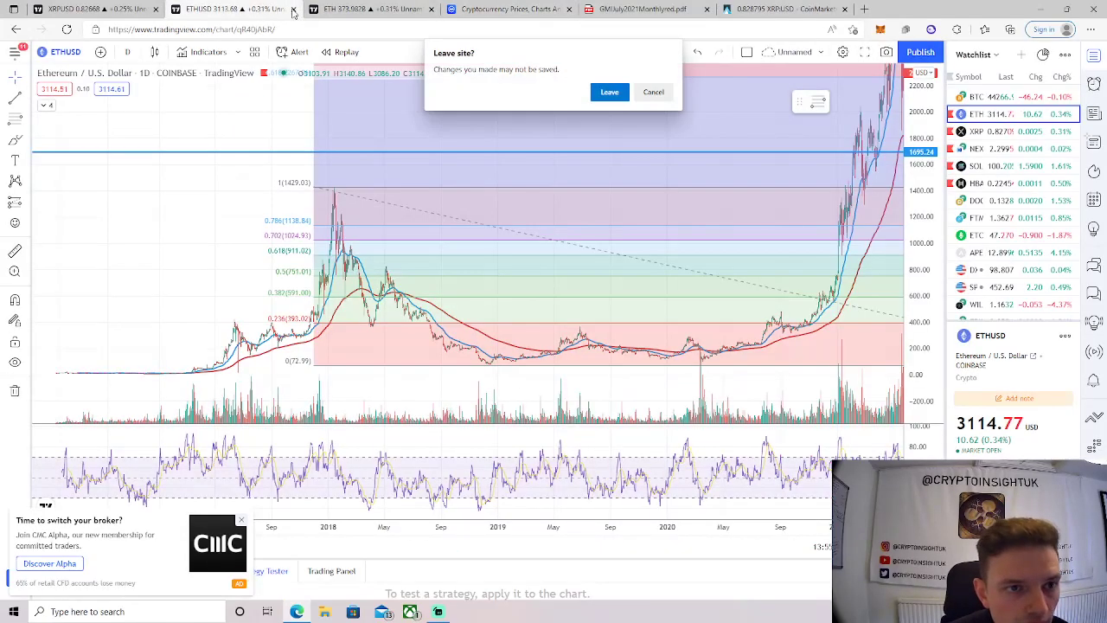
pyautogui.click(608, 92)
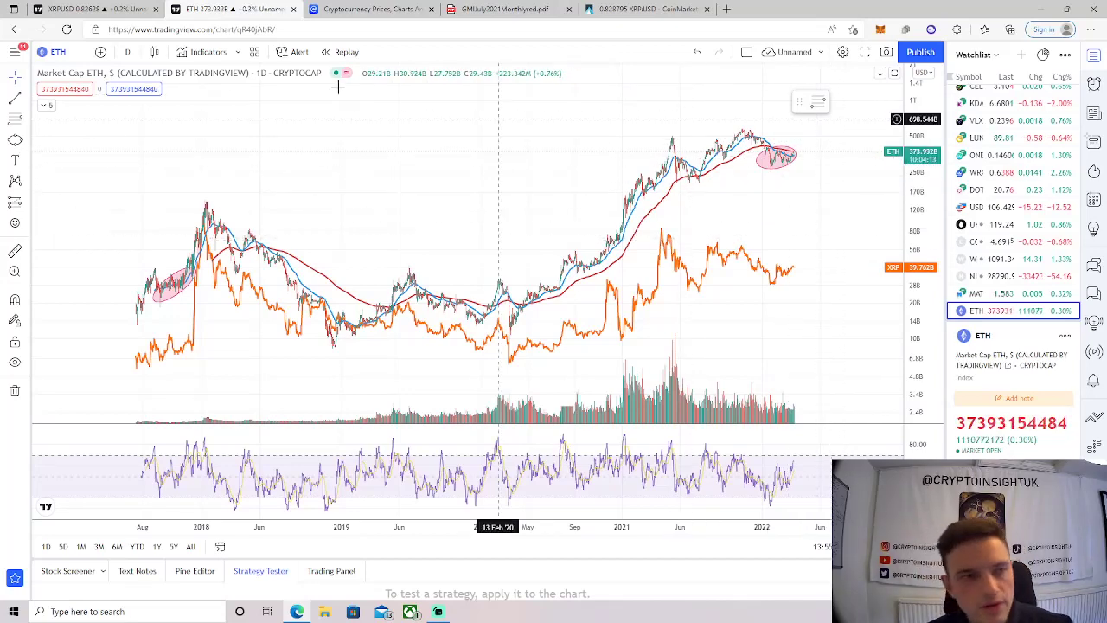
pyautogui.click(294, 8)
pyautogui.click(294, 8)
# Find the Price Action and Technical Analysis section on page 65 of GMIJuly2021Monthlyred.pdf and examine its XRP chart
pyautogui.scroll(10, 569, 300)
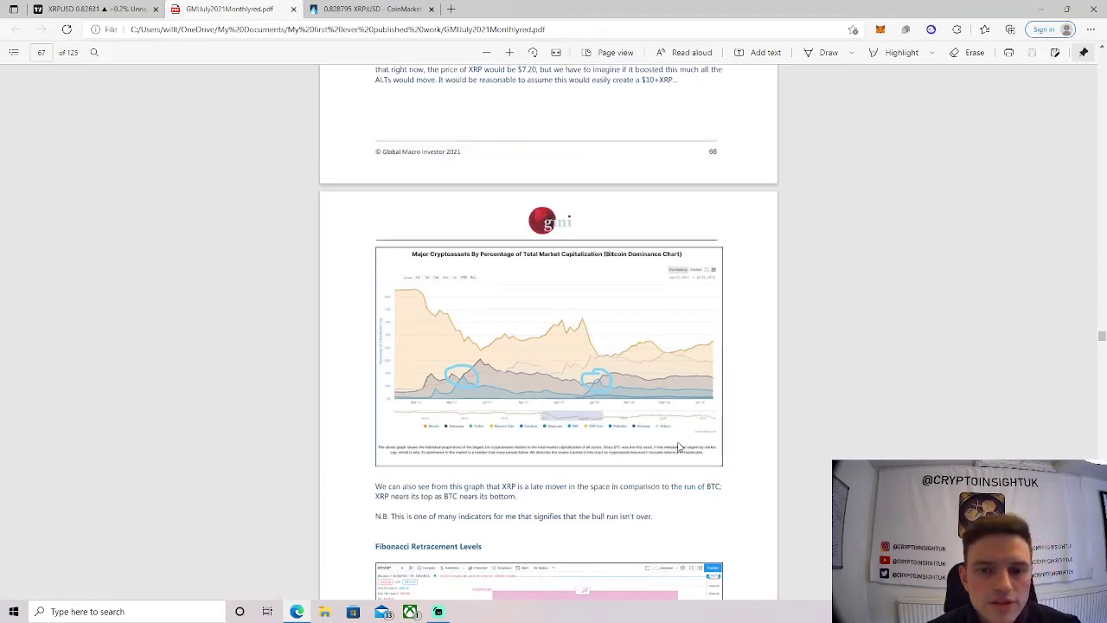
pyautogui.scroll(5, 528, 273)
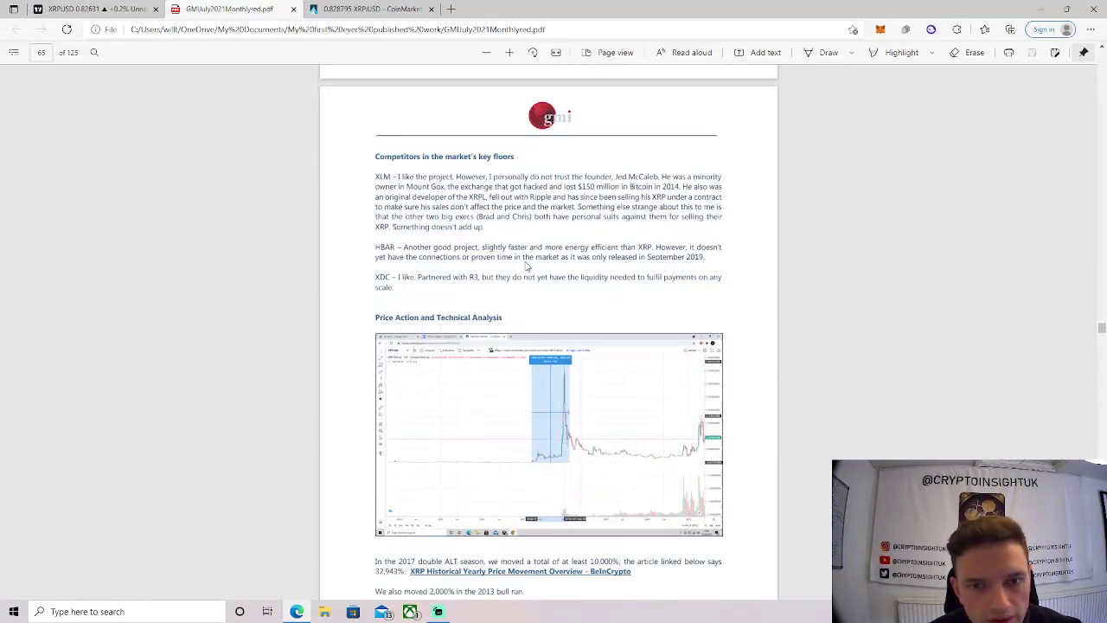
pyautogui.scroll(-2, 527, 274)
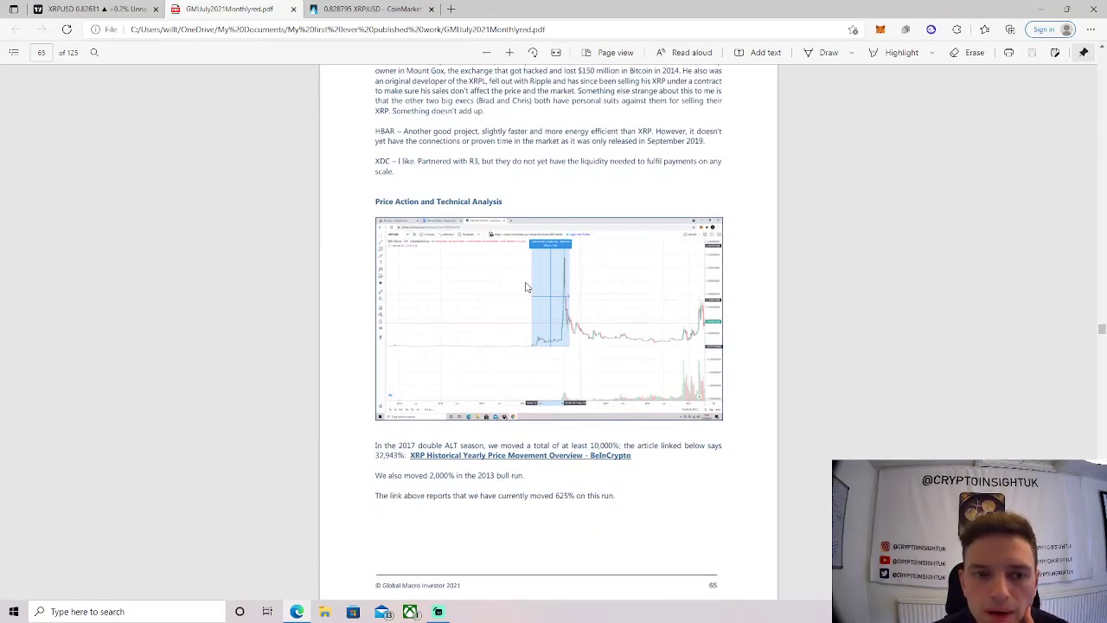
pyautogui.scroll(-2, 520, 293)
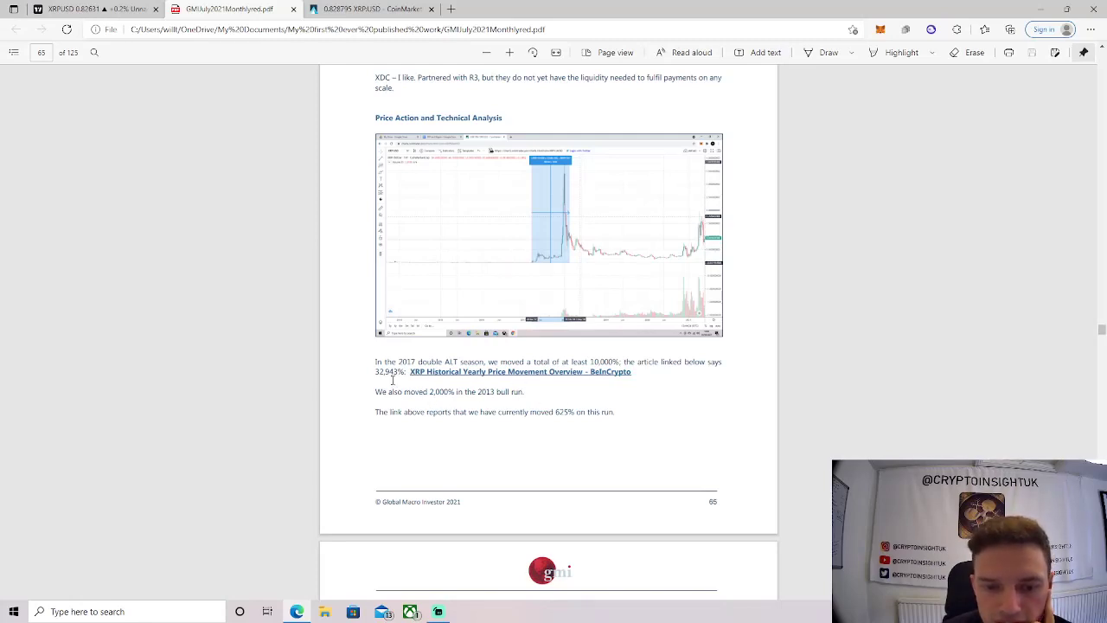
# Read the statements beneath the page 65 chart about XRP's past and current percentage moves, marking the 625% passage, and continue towards page 66
pyautogui.scroll(-2, 450, 391)
pyautogui.moveTo(378, 329); pyautogui.dragTo(617, 345)
pyautogui.click(617, 344)
pyautogui.scroll(4, 586, 329)
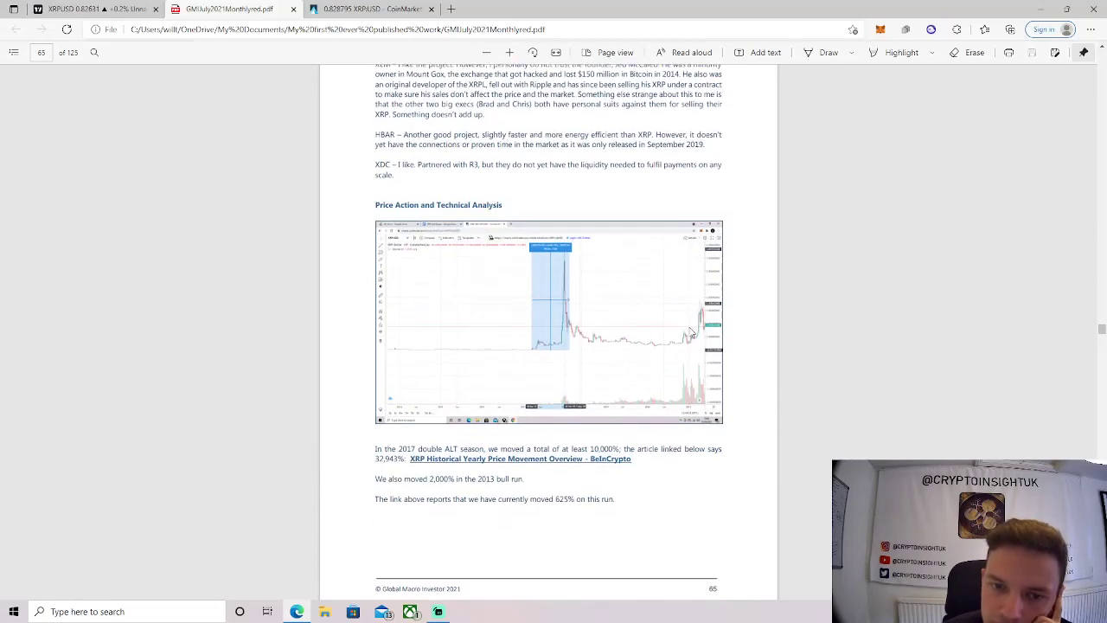
pyautogui.moveTo(558, 495); pyautogui.dragTo(616, 496)
pyautogui.click(521, 532)
pyautogui.scroll(-8, 515, 535)
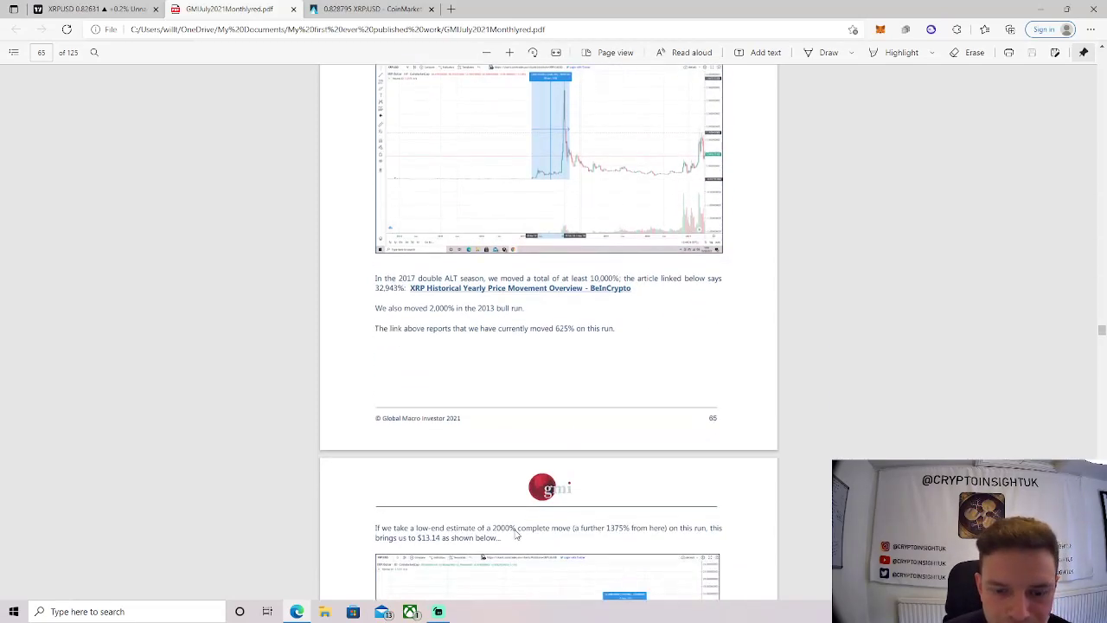
# Read the low-end XRP estimate for a 2000% move on page 66, marking its wording, and view the projection chart beneath it
pyautogui.moveTo(431, 360); pyautogui.dragTo(636, 363)
pyautogui.click(587, 360)
pyautogui.click(631, 364)
pyautogui.click(674, 362)
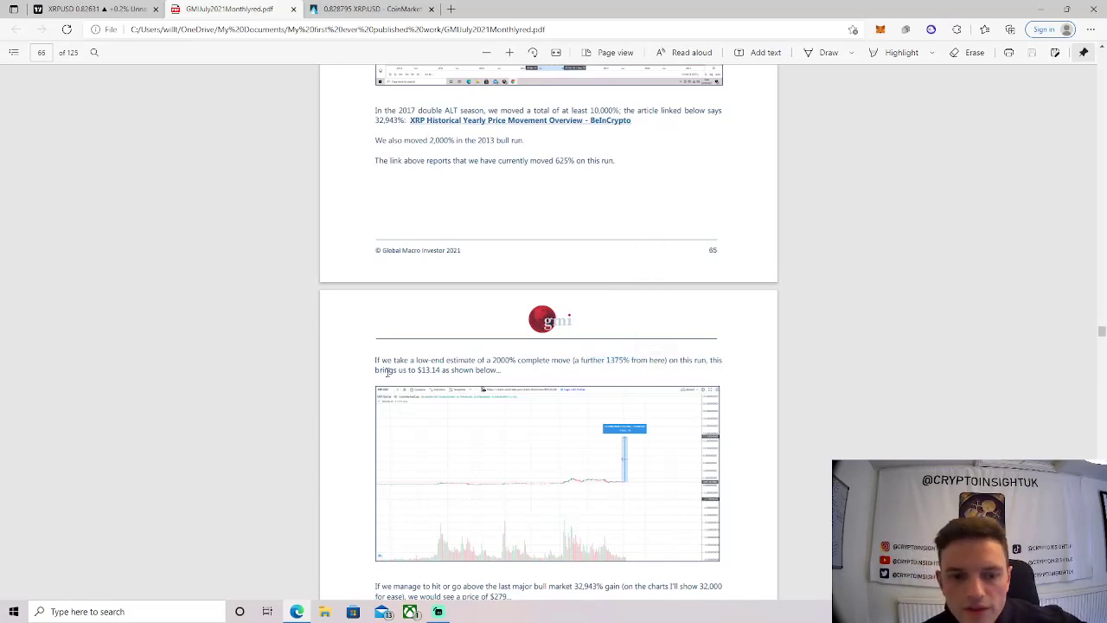
pyautogui.moveTo(378, 370); pyautogui.dragTo(446, 371)
pyautogui.click(450, 370)
pyautogui.scroll(-1, 539, 369)
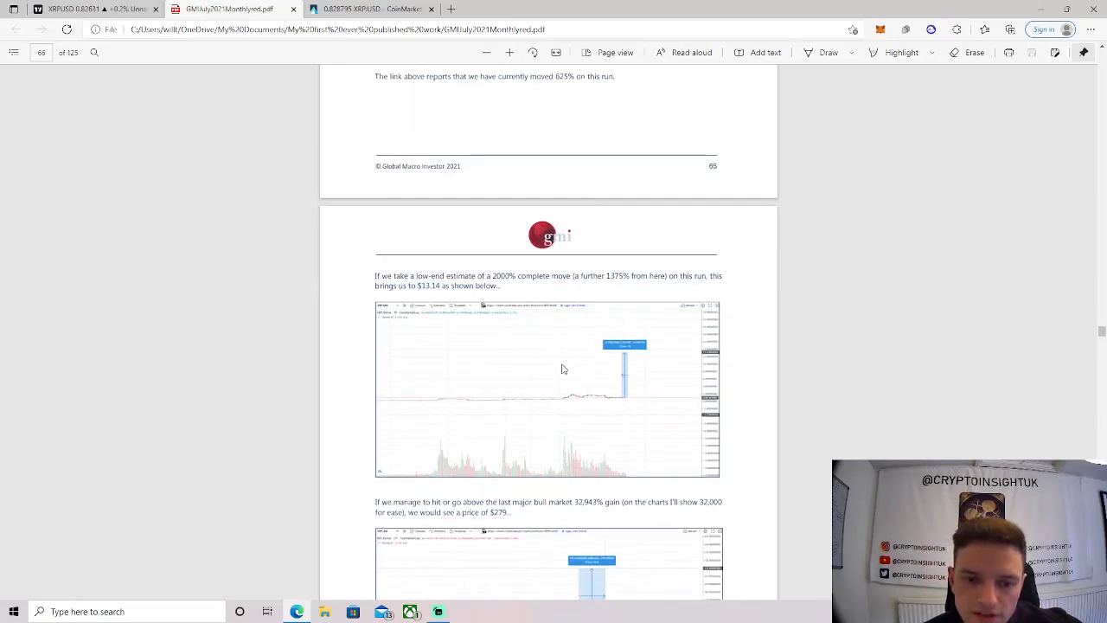
pyautogui.scroll(-2, 565, 354)
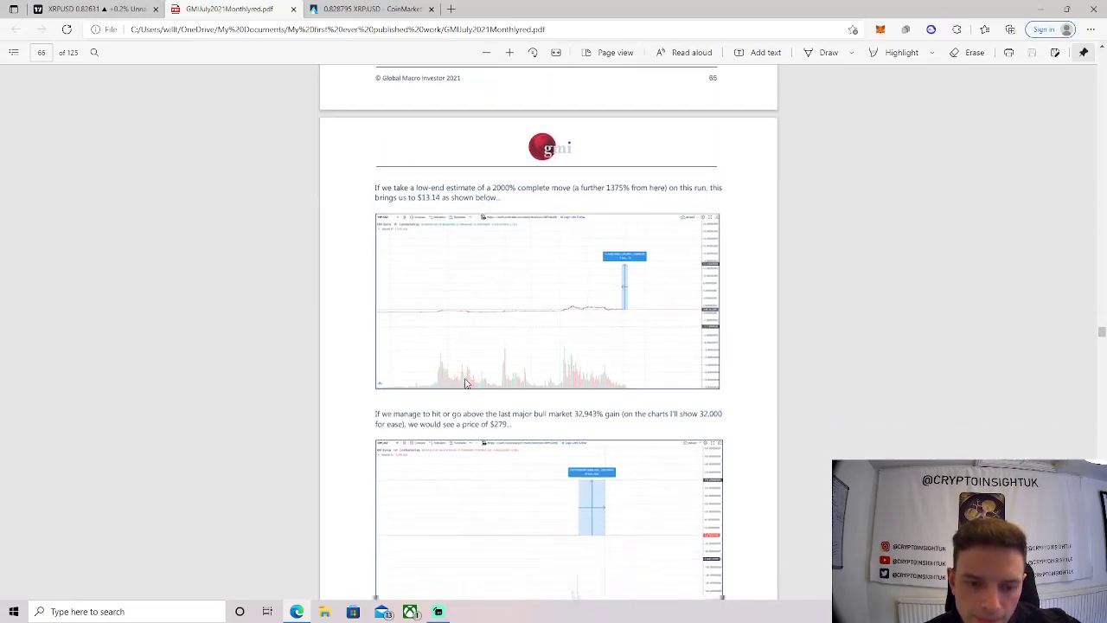
pyautogui.scroll(-1, 465, 383)
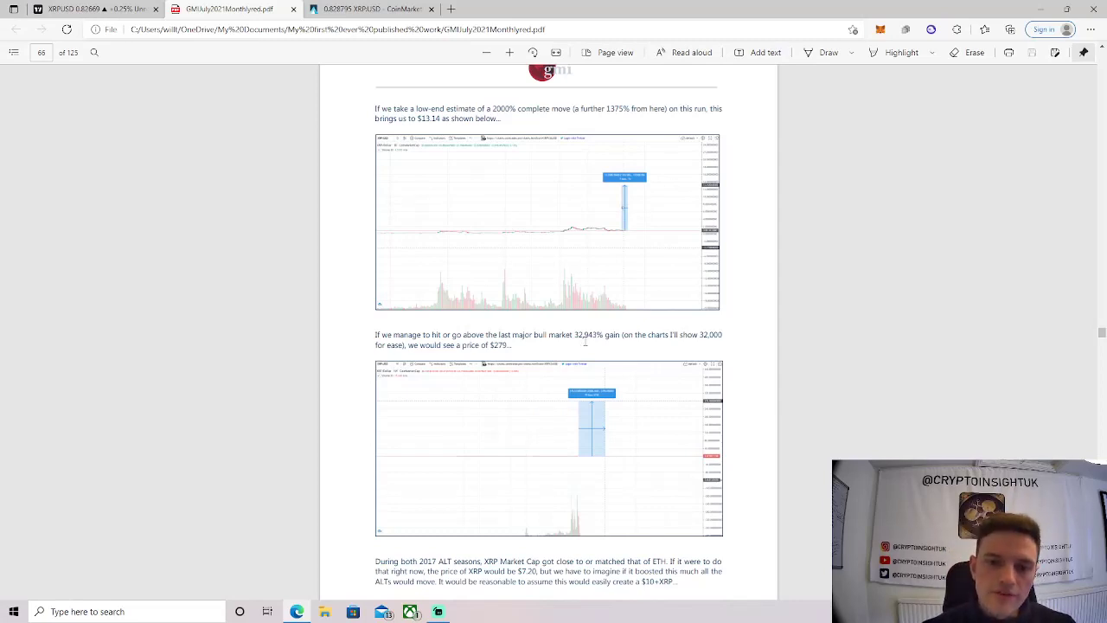
# Read page 66's bull-market gain and ETH market cap comparisons for XRP, marking key passages, and examine page 67's Bitcoin Dominance Chart
pyautogui.moveTo(460, 345); pyautogui.dragTo(519, 336)
pyautogui.click(536, 375)
pyautogui.scroll(-3, 676, 127)
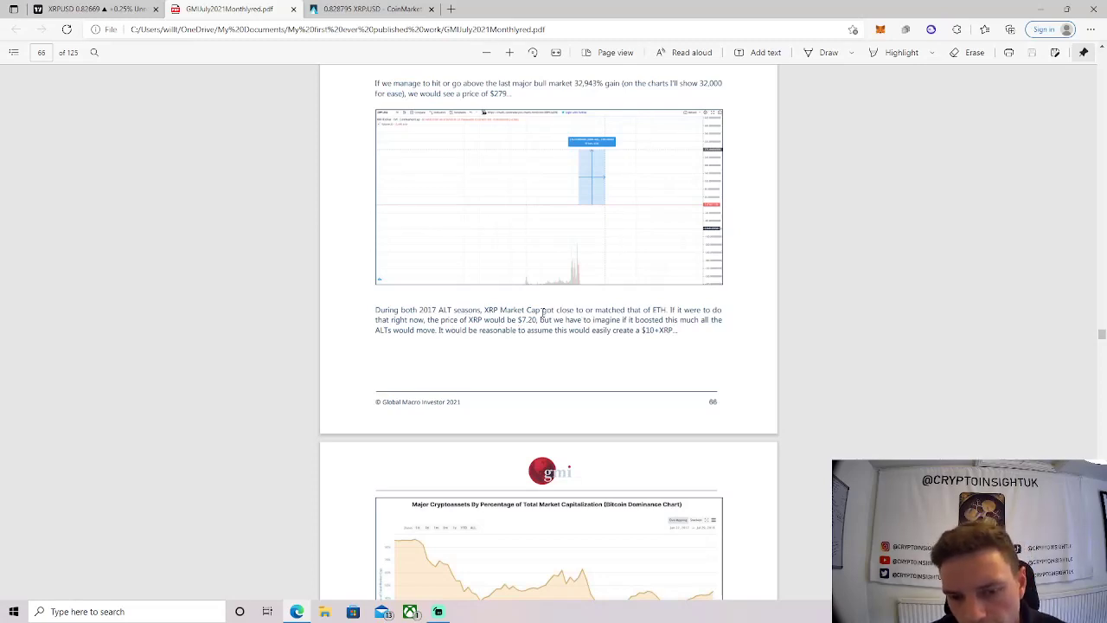
pyautogui.moveTo(512, 330); pyautogui.dragTo(672, 333)
pyautogui.click(624, 336)
pyautogui.click(644, 338)
pyautogui.scroll(-3, 672, 329)
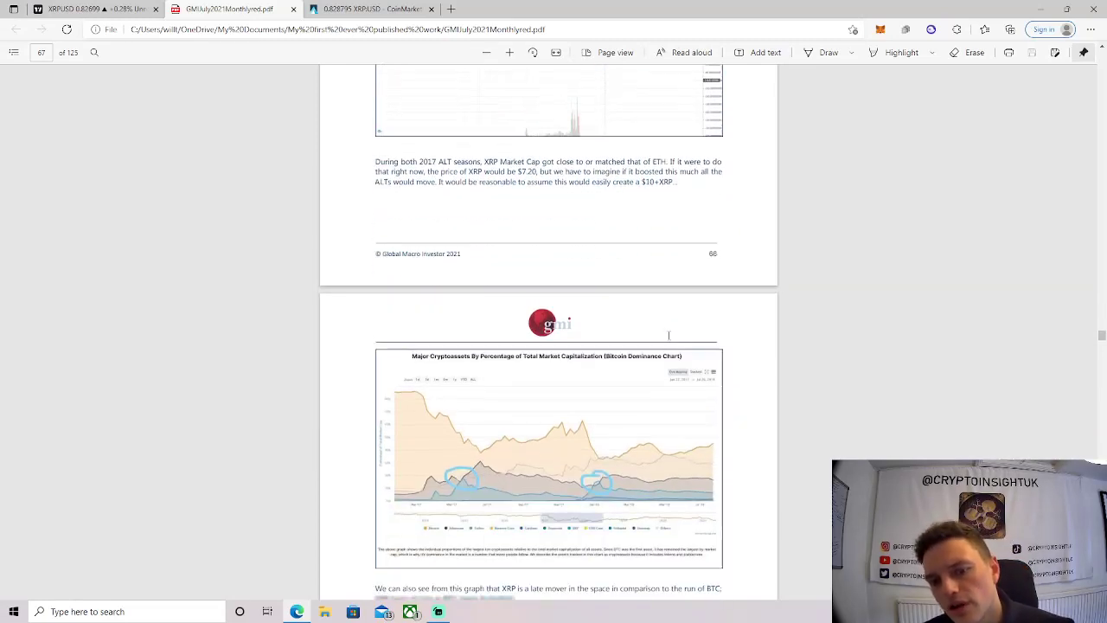
pyautogui.scroll(-2, 537, 363)
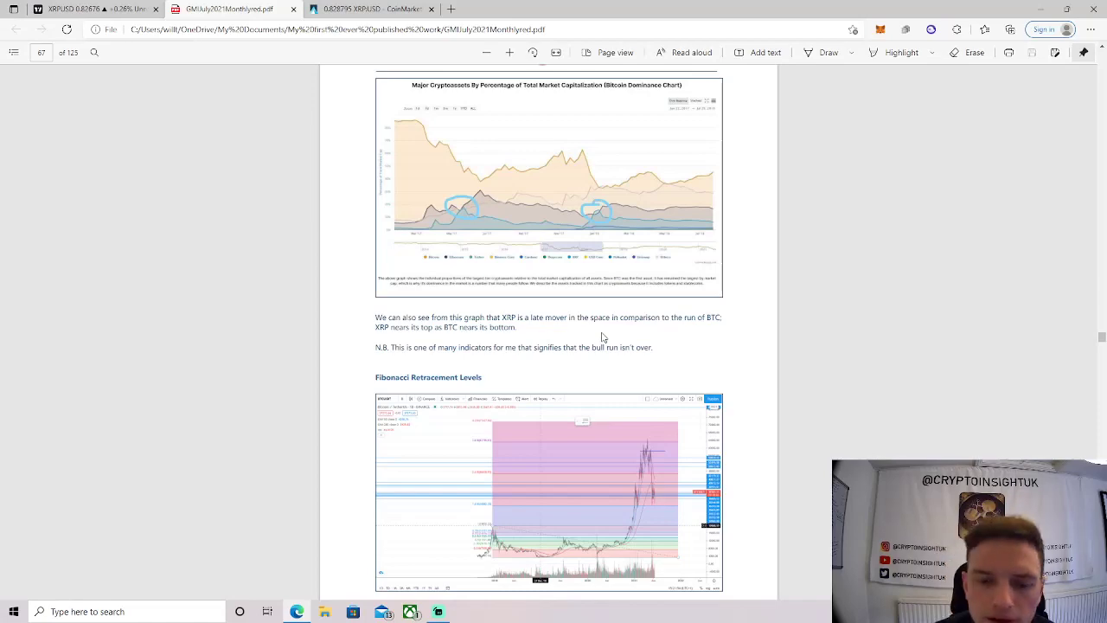
# Examine the Fibonacci Retracement Levels section from page 67 and read the BTC top estimate on page 68, marking the key passage
pyautogui.scroll(-4, 603, 337)
pyautogui.scroll(1, 571, 173)
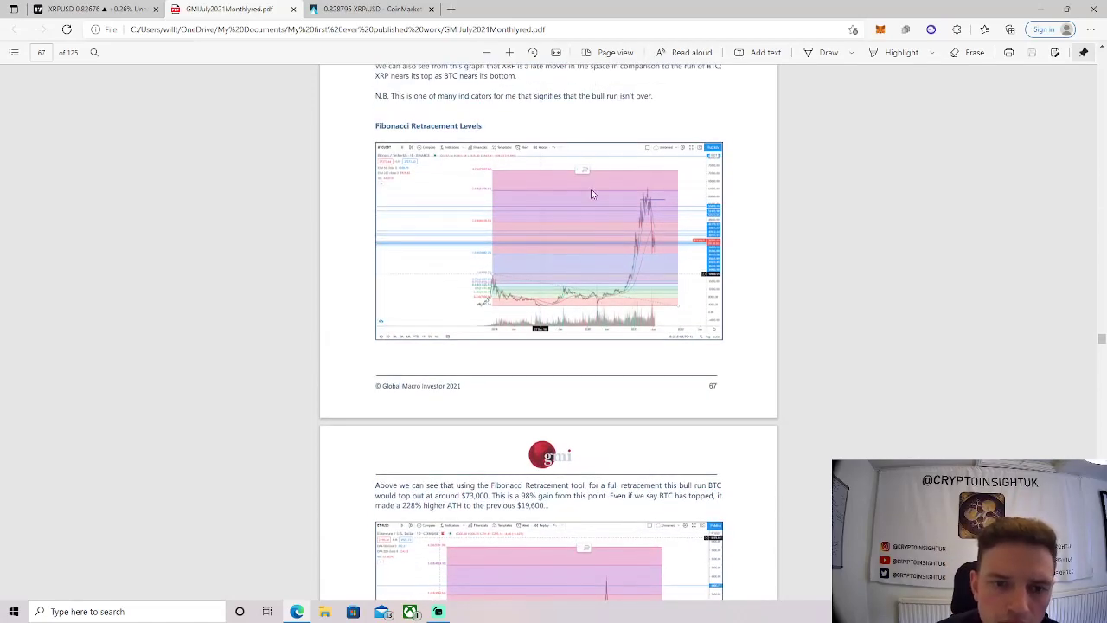
pyautogui.scroll(-5, 531, 265)
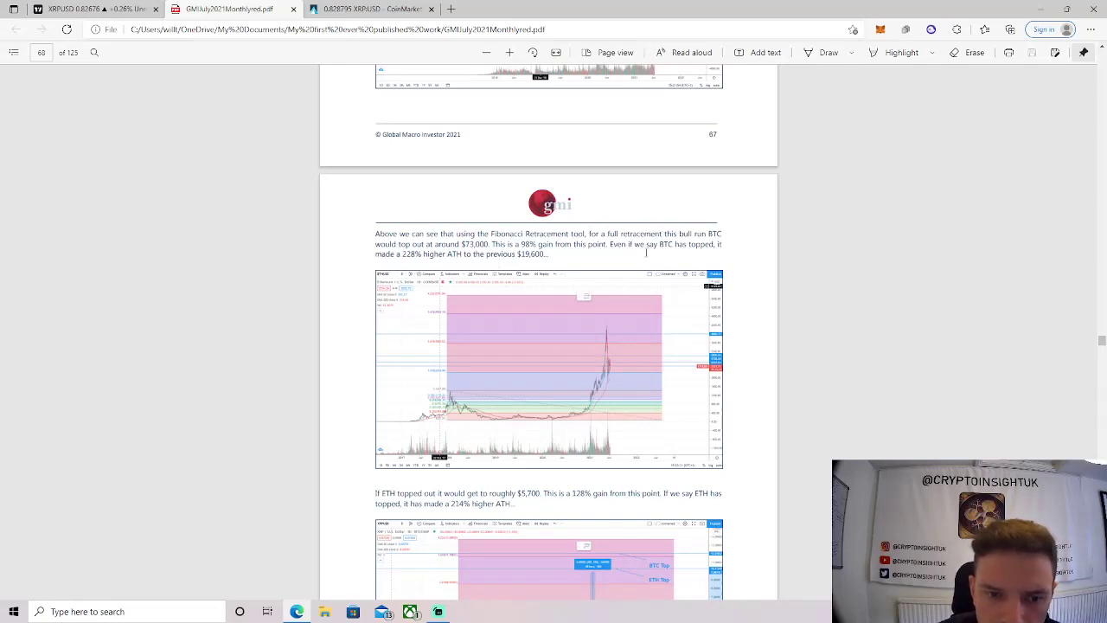
pyautogui.moveTo(431, 246); pyautogui.dragTo(490, 245)
pyautogui.click(506, 249)
pyautogui.click(494, 244)
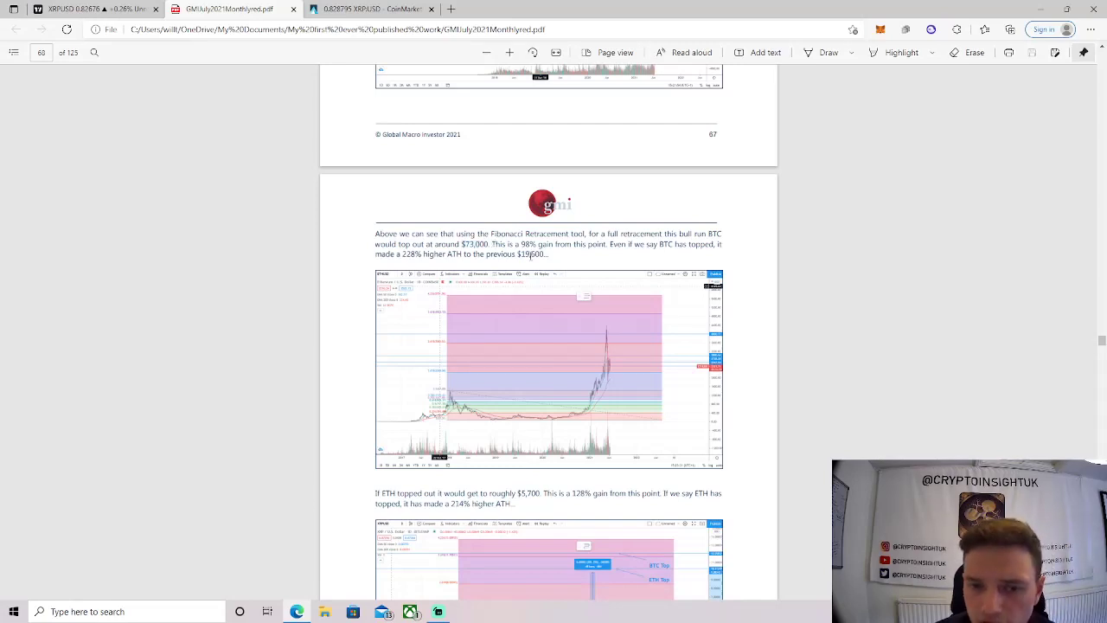
pyautogui.scroll(-1, 526, 230)
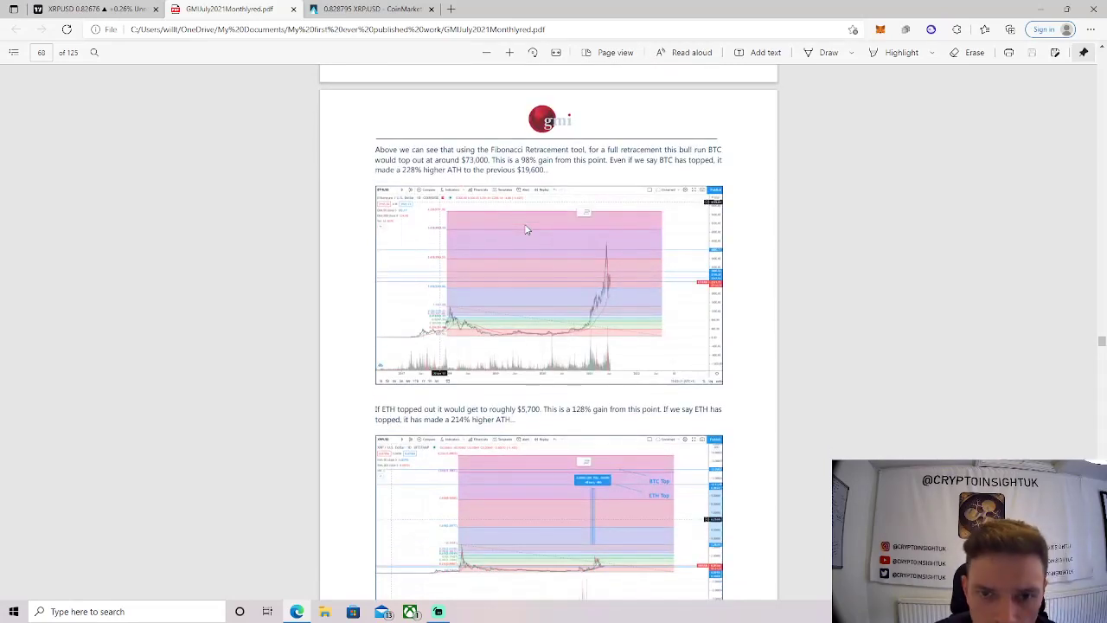
pyautogui.scroll(-1, 525, 229)
pyautogui.scroll(-1, 526, 231)
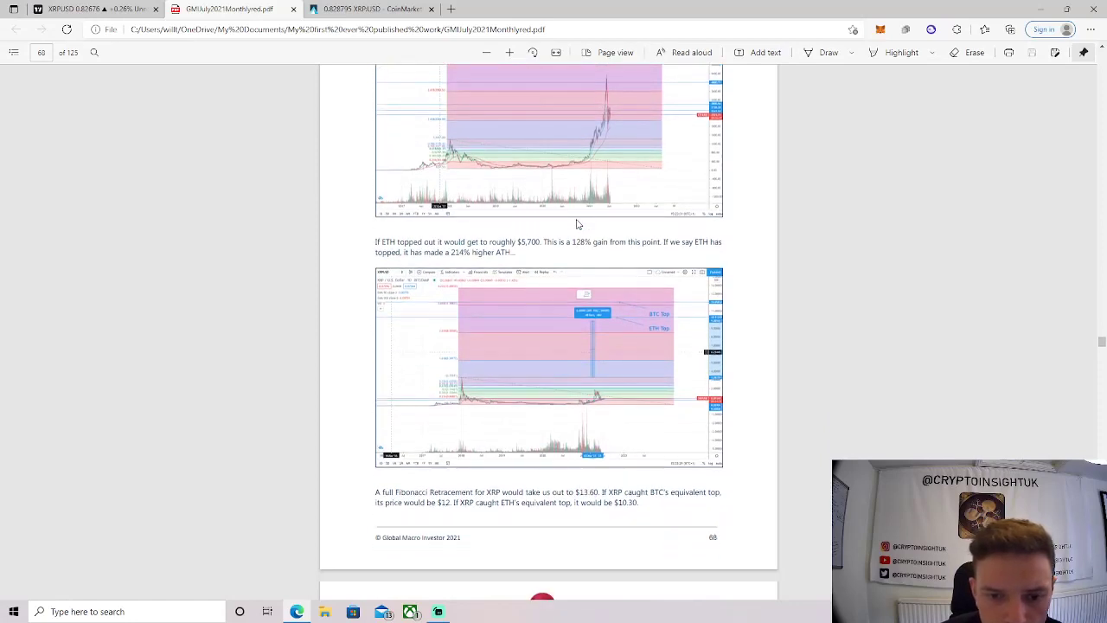
# Mark the ETH top estimate on page 68 and examine the XRP Fibonacci chart with its BTC Top and ETH Top labels
pyautogui.tripleClick(423, 243)
pyautogui.click(540, 250)
pyautogui.moveTo(528, 238); pyautogui.dragTo(538, 245)
pyautogui.click(539, 250)
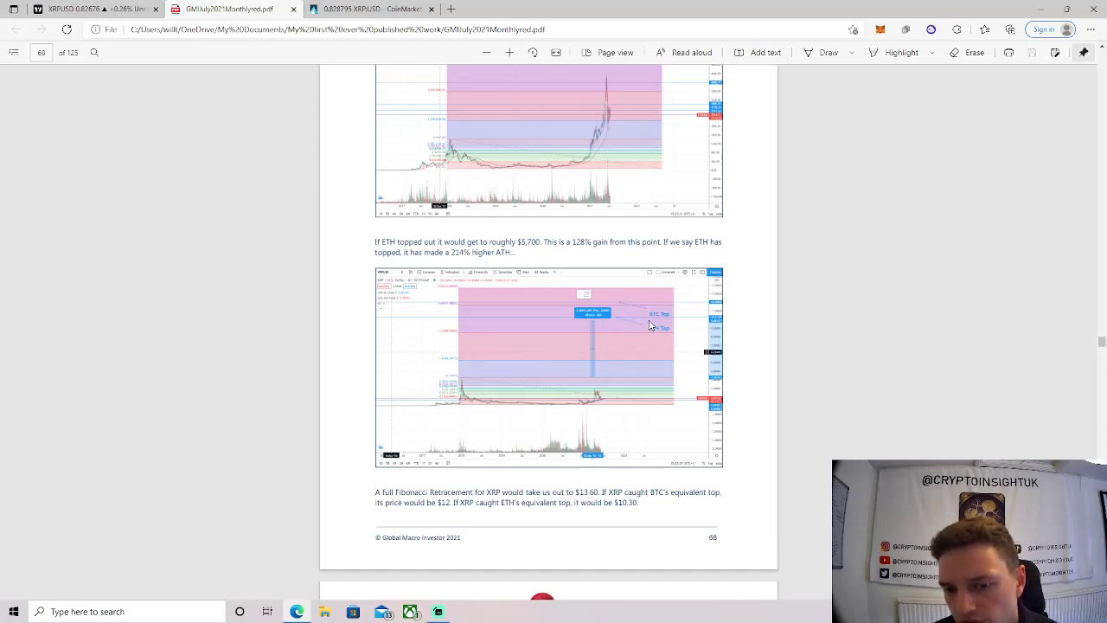
pyautogui.scroll(-1, 647, 311)
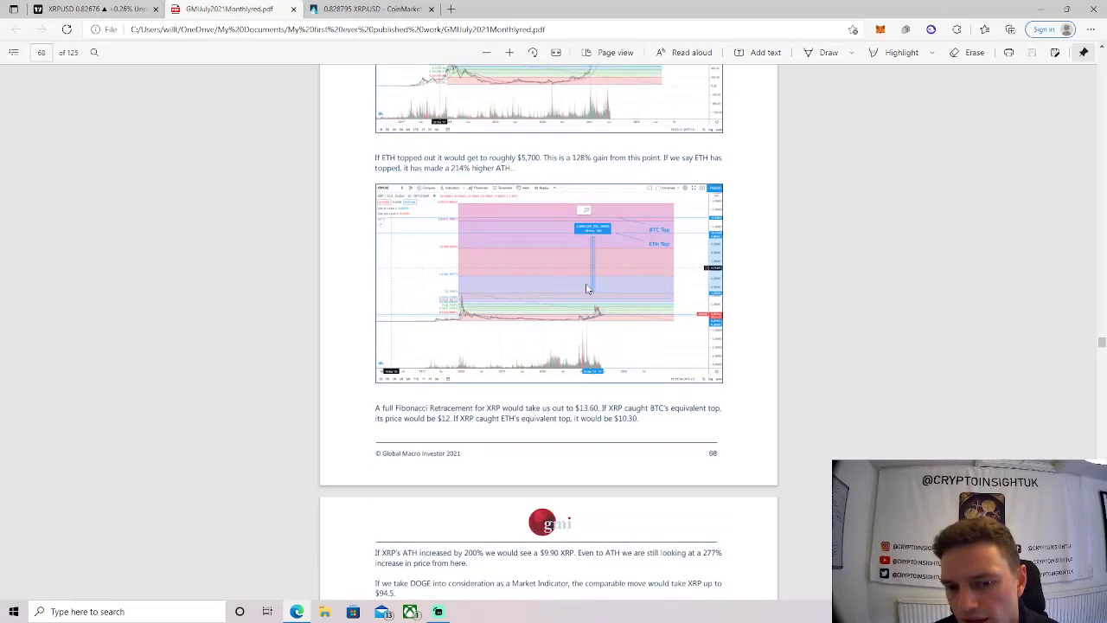
pyautogui.scroll(-1, 558, 357)
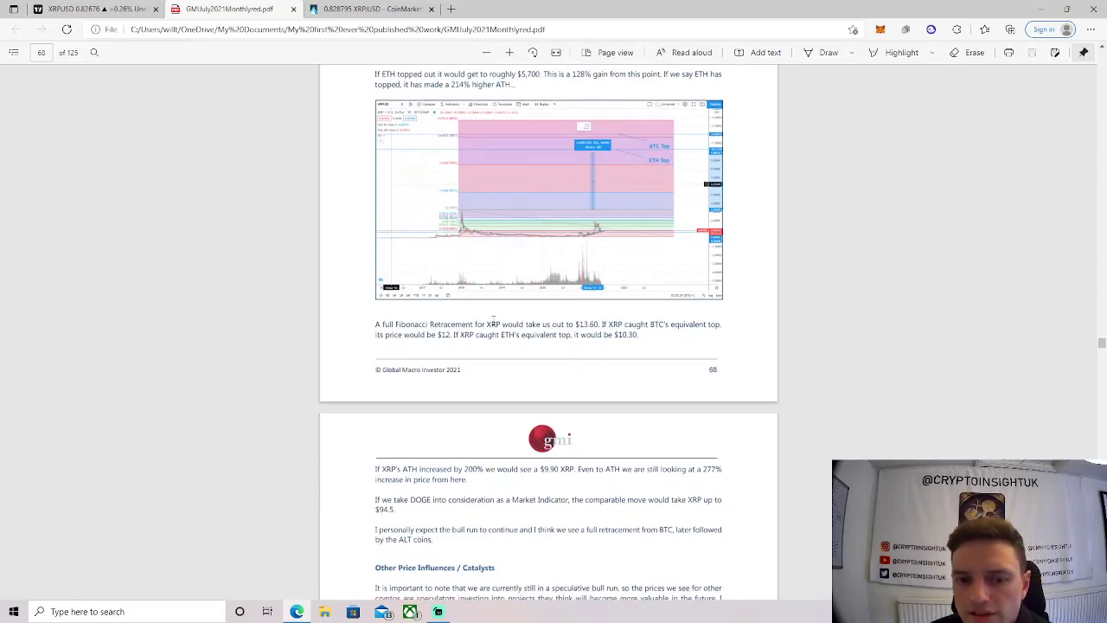
# Read the XRP full-retracement statement and its BTC- and ETH-equivalent prices at the end of page 68, marking each figure
pyautogui.moveTo(491, 324); pyautogui.dragTo(601, 327)
pyautogui.click(567, 342)
pyautogui.moveTo(426, 335); pyautogui.dragTo(461, 339)
pyautogui.click(461, 341)
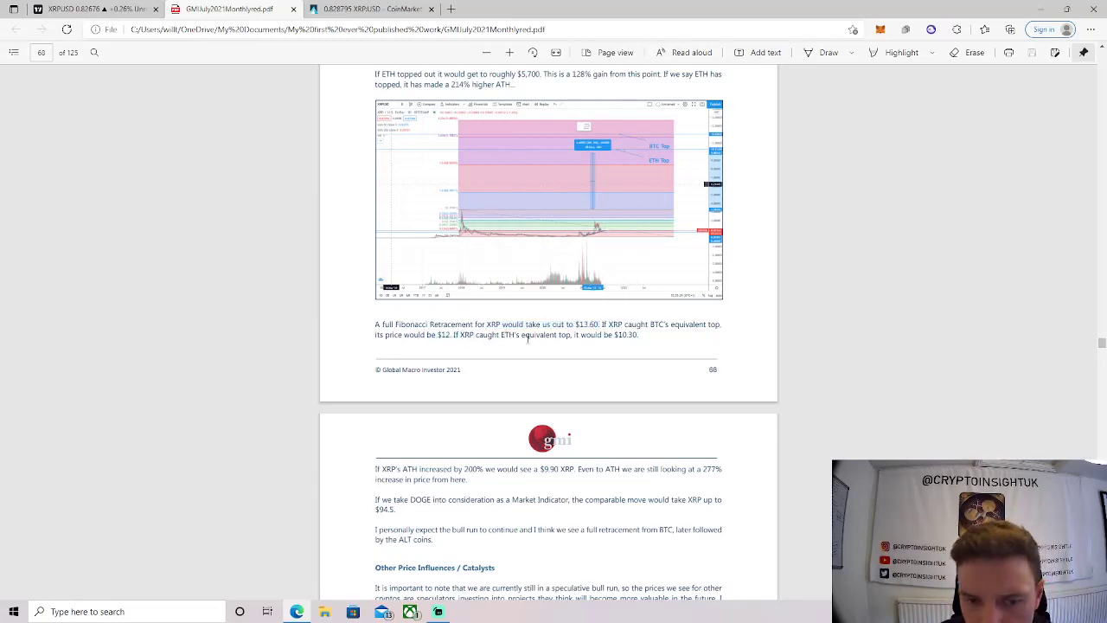
pyautogui.moveTo(527, 340); pyautogui.dragTo(652, 341)
pyautogui.click(652, 341)
pyautogui.scroll(-2, 652, 342)
pyautogui.scroll(-1, 652, 342)
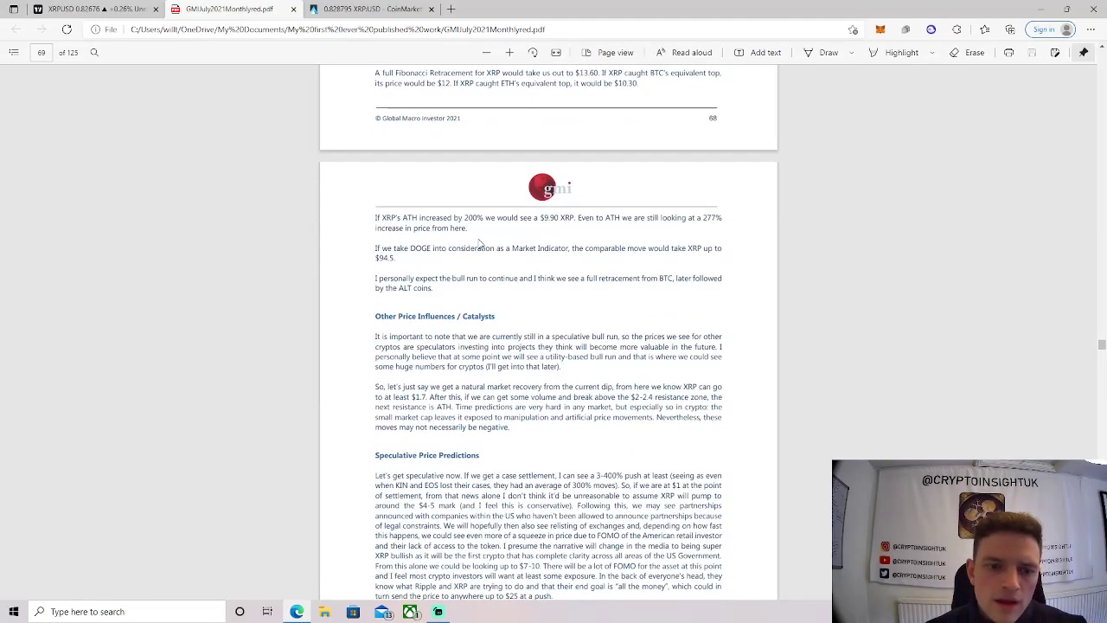
# Skim the price influences and speculative predictions on page 69, and return to page 68's XRP Fibonacci chart
pyautogui.scroll(-1, 479, 252)
pyautogui.scroll(-2, 497, 311)
pyautogui.scroll(2, 511, 354)
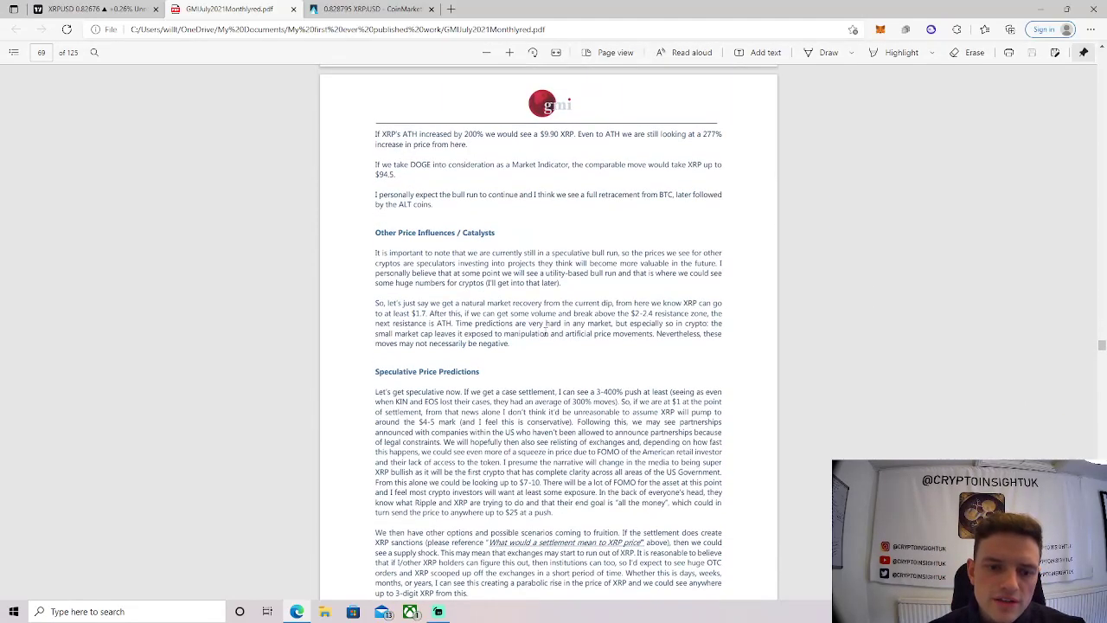
pyautogui.scroll(3, 545, 326)
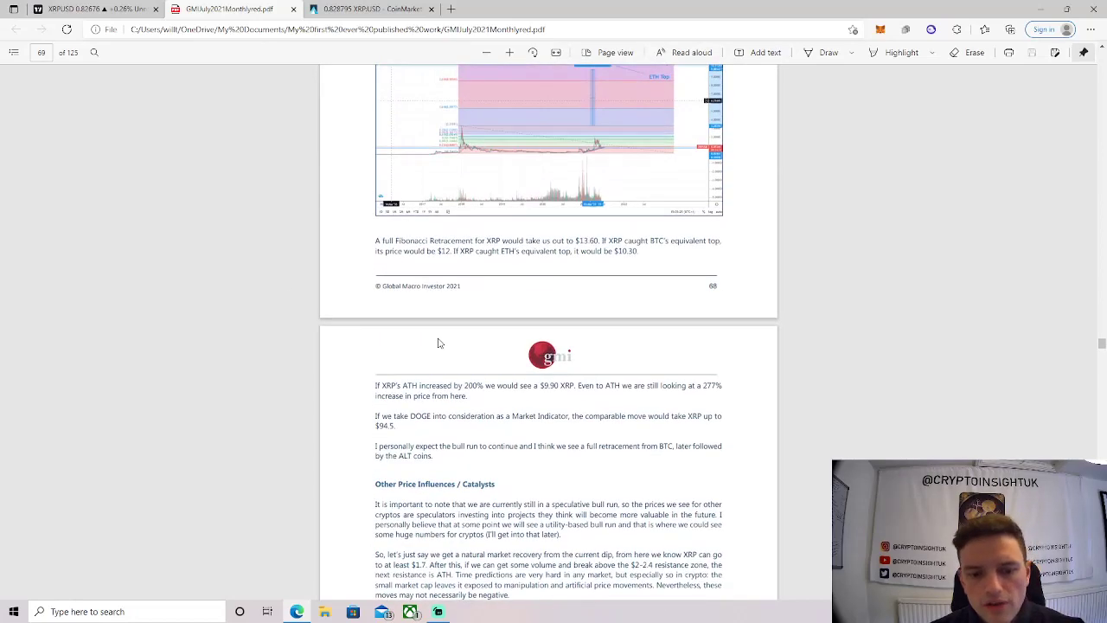
pyautogui.scroll(1, 470, 340)
pyautogui.scroll(1, 450, 311)
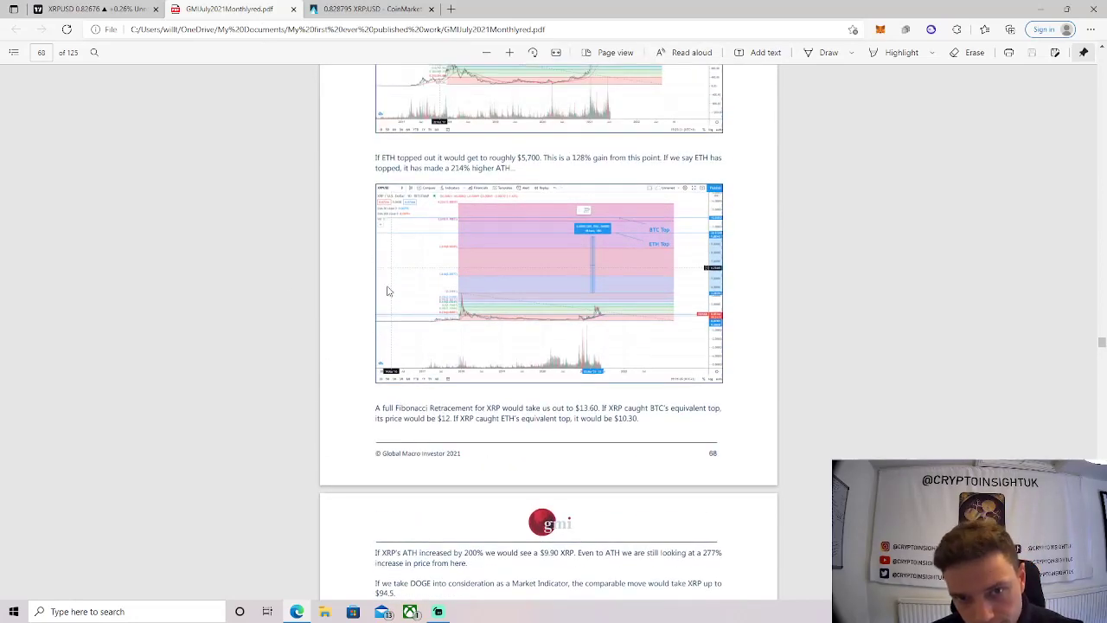
# Close GMIJuly2021Monthlyred.pdf and examine the earliest Fibonacci retracement, spanning 2013 to 2018, on the XRP/Dollar chart
pyautogui.click(293, 10)
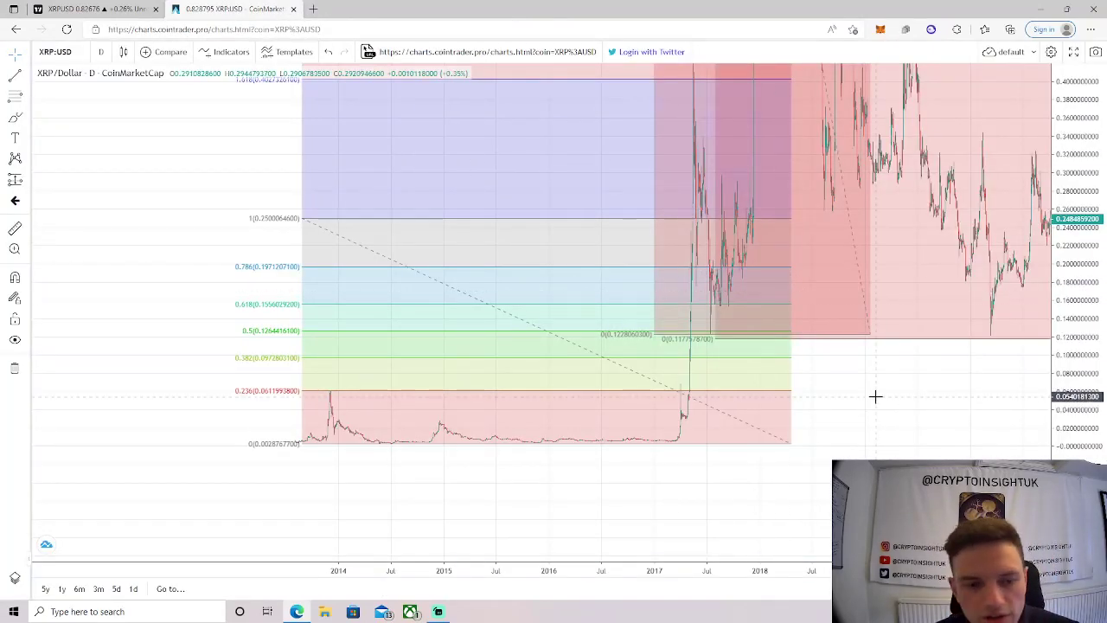
pyautogui.scroll(1, 876, 426)
pyautogui.scroll(-1, 876, 426)
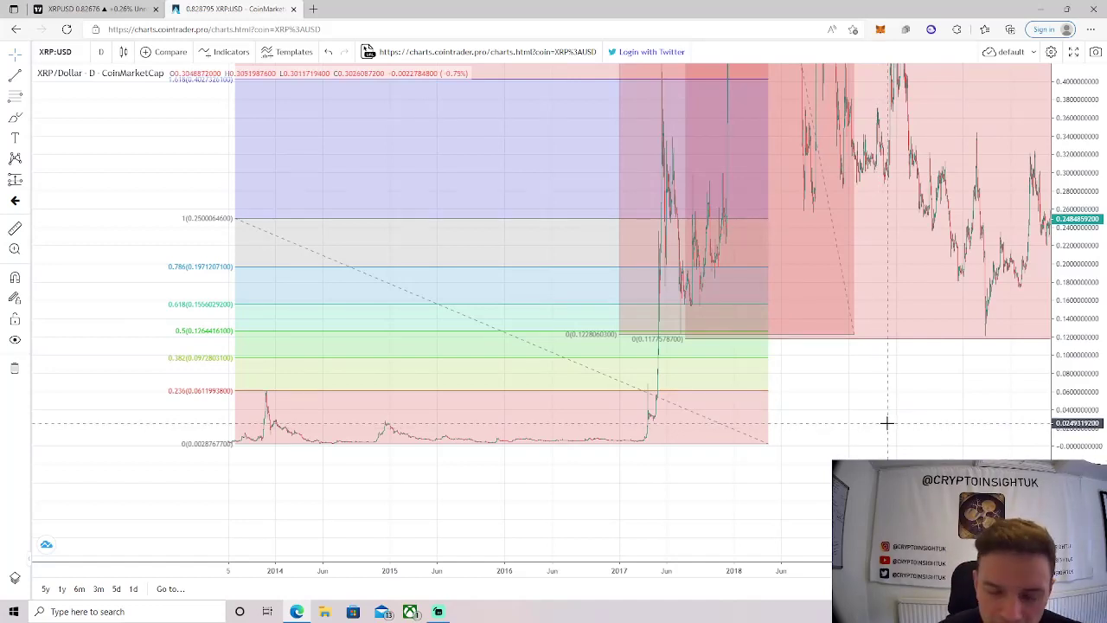
pyautogui.moveTo(516, 492); pyautogui.dragTo(687, 518)
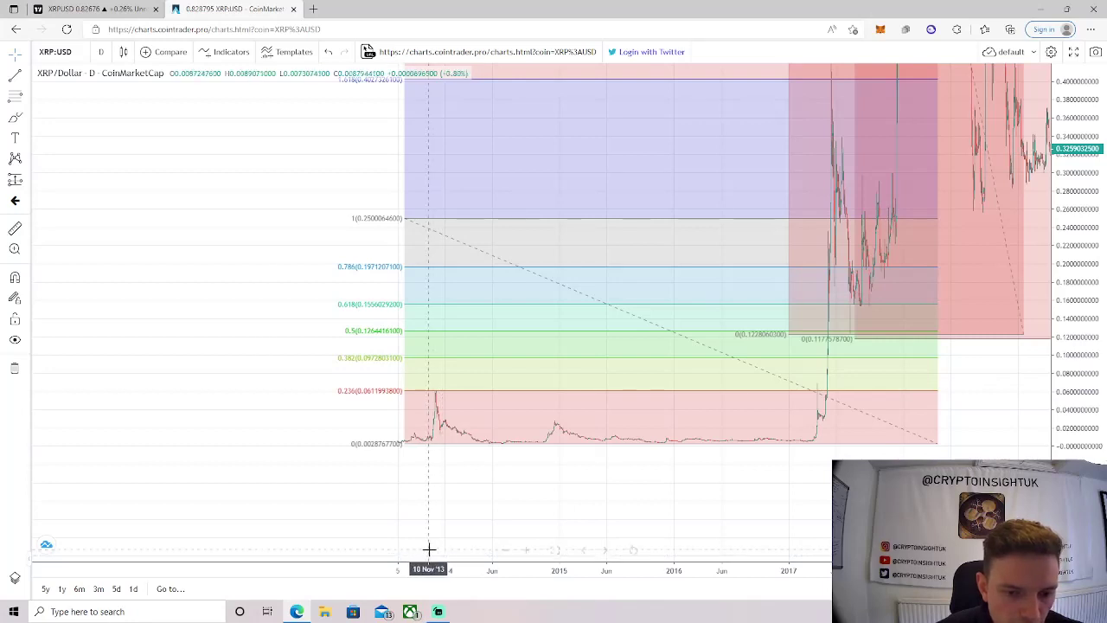
pyautogui.scroll(2, 502, 413)
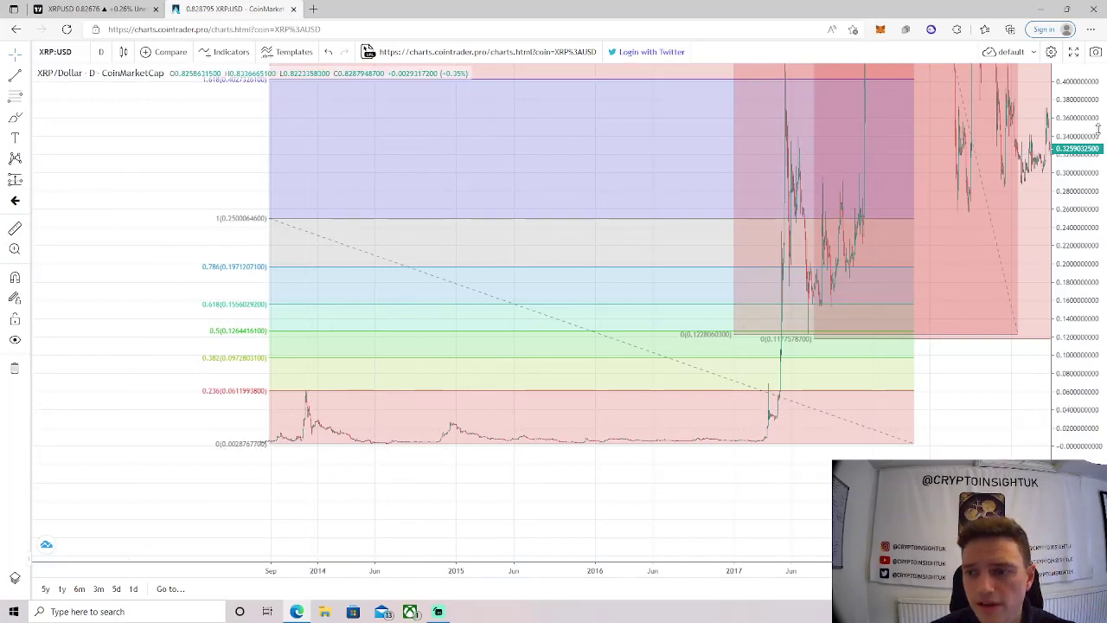
pyautogui.click(503, 391)
pyautogui.click(282, 521)
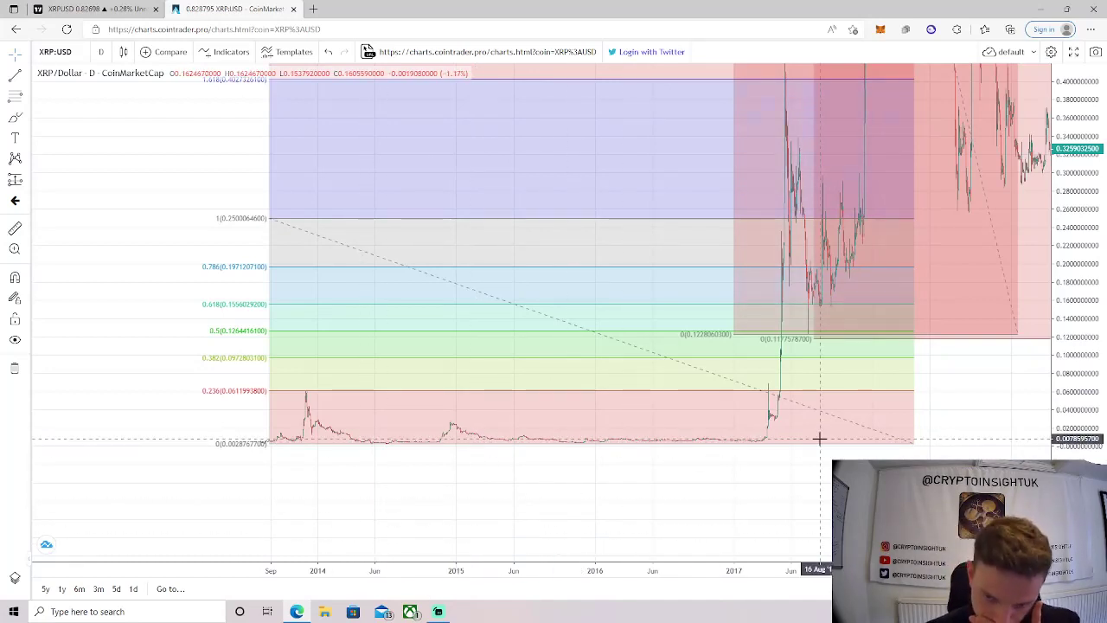
pyautogui.moveTo(1082, 121); pyautogui.dragTo(1082, 160)
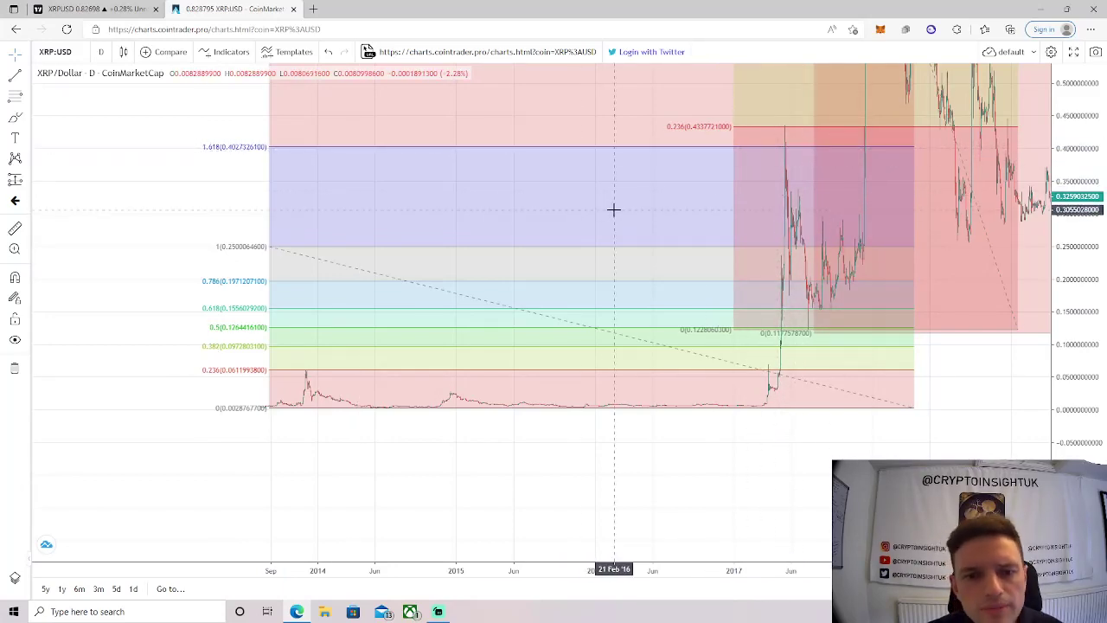
pyautogui.moveTo(598, 210); pyautogui.dragTo(468, 238)
pyautogui.moveTo(1056, 243); pyautogui.dragTo(1056, 428)
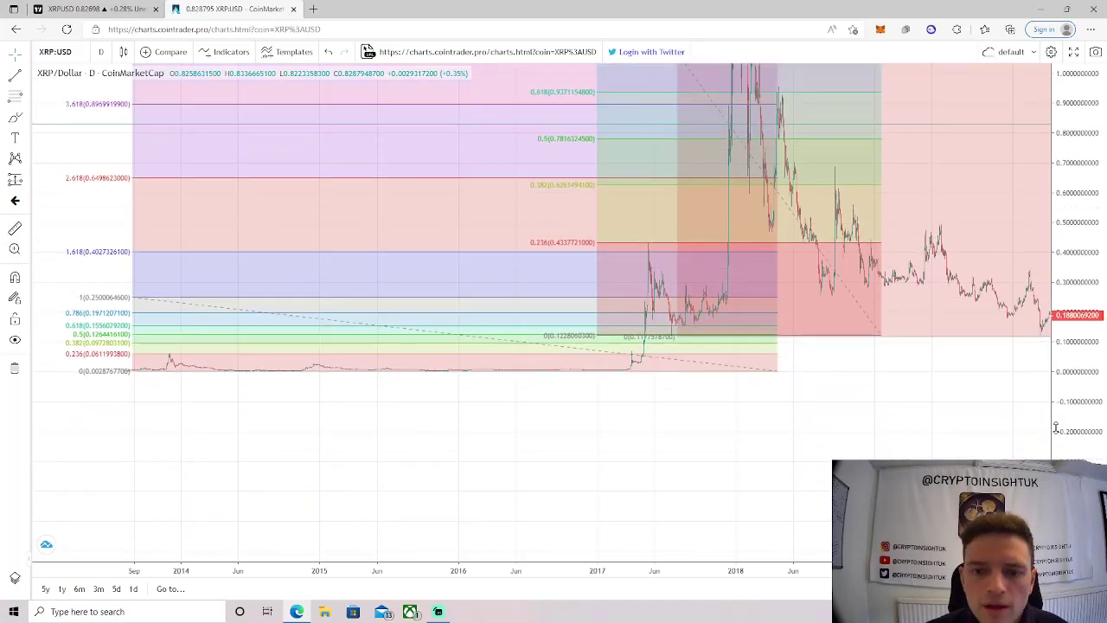
# Delete the 2013–2018 Fibonacci retracement, inspect the remaining 2017–2018 price action, and undo the deletion
pyautogui.click(438, 337)
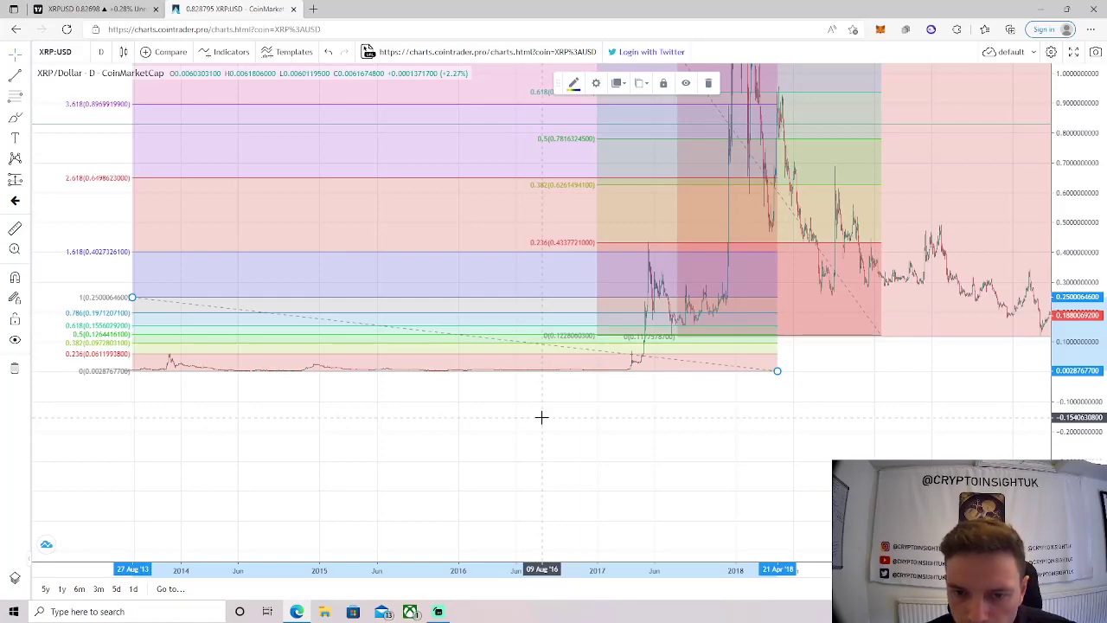
pyautogui.press('Delete')
pyautogui.scroll(3, 578, 487)
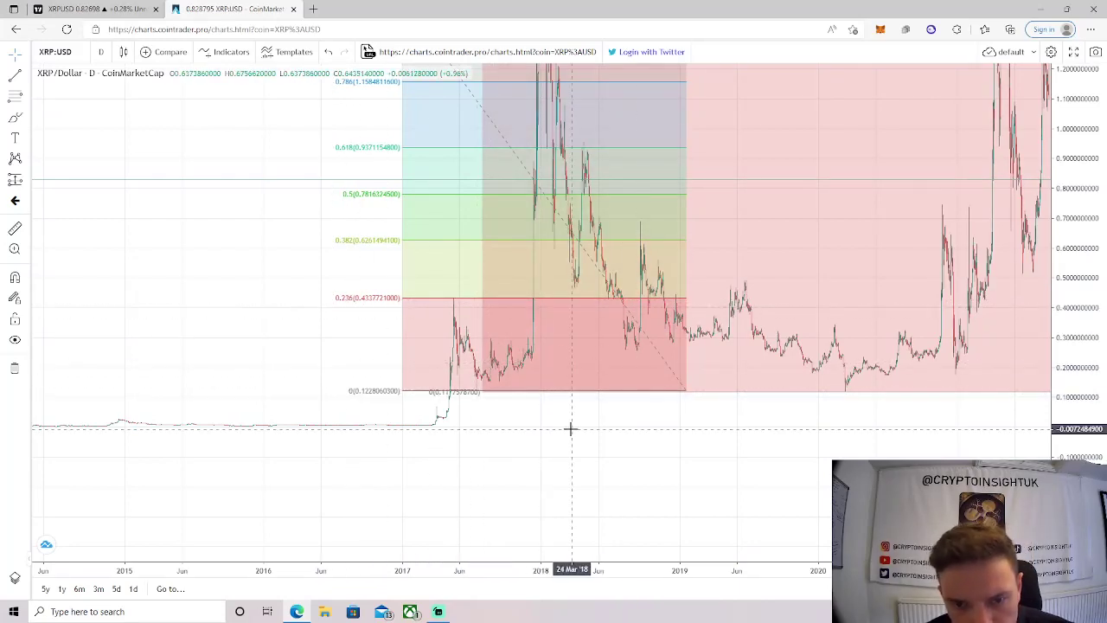
pyautogui.moveTo(570, 427); pyautogui.dragTo(588, 467)
pyautogui.moveTo(1068, 250); pyautogui.dragTo(1066, 363)
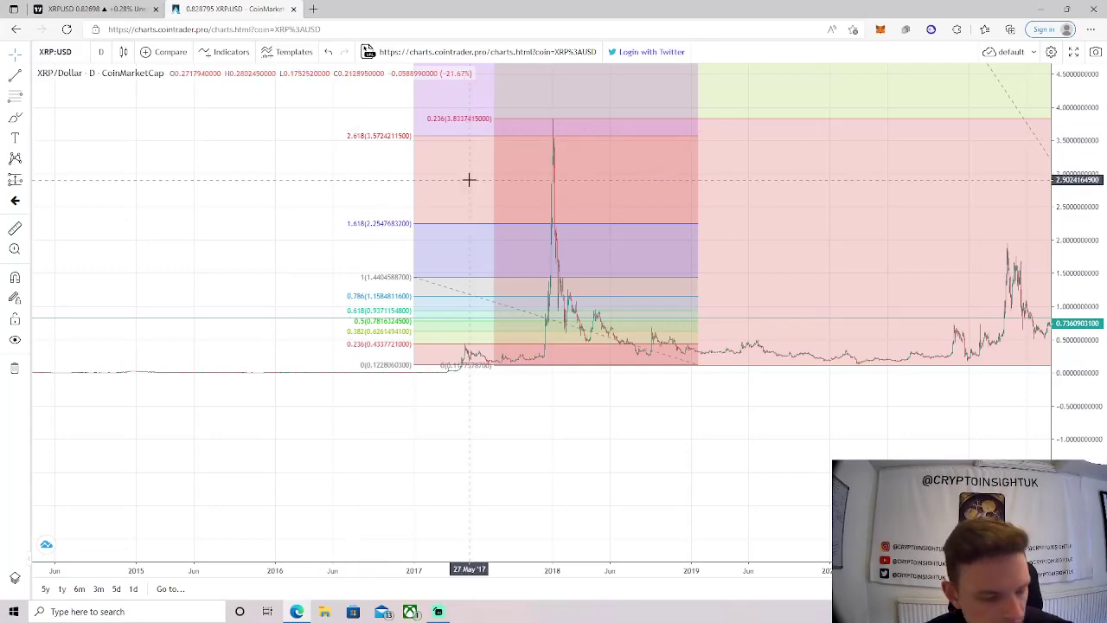
pyautogui.scroll(2, 468, 179)
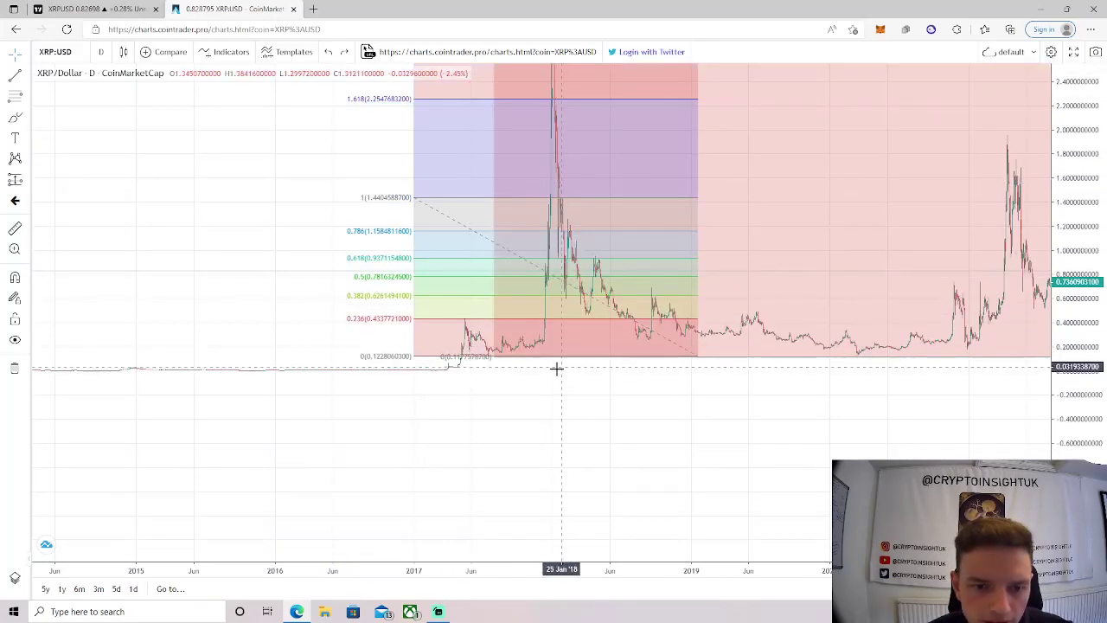
pyautogui.moveTo(548, 371); pyautogui.dragTo(541, 407)
pyautogui.scroll(4, 647, 399)
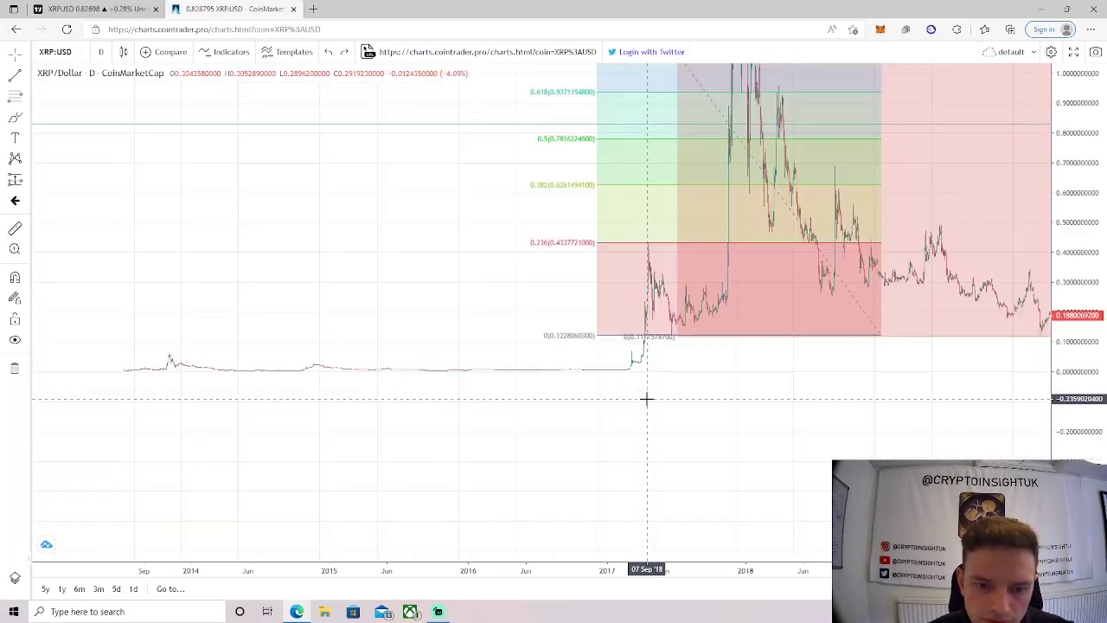
pyautogui.moveTo(647, 399); pyautogui.dragTo(724, 450)
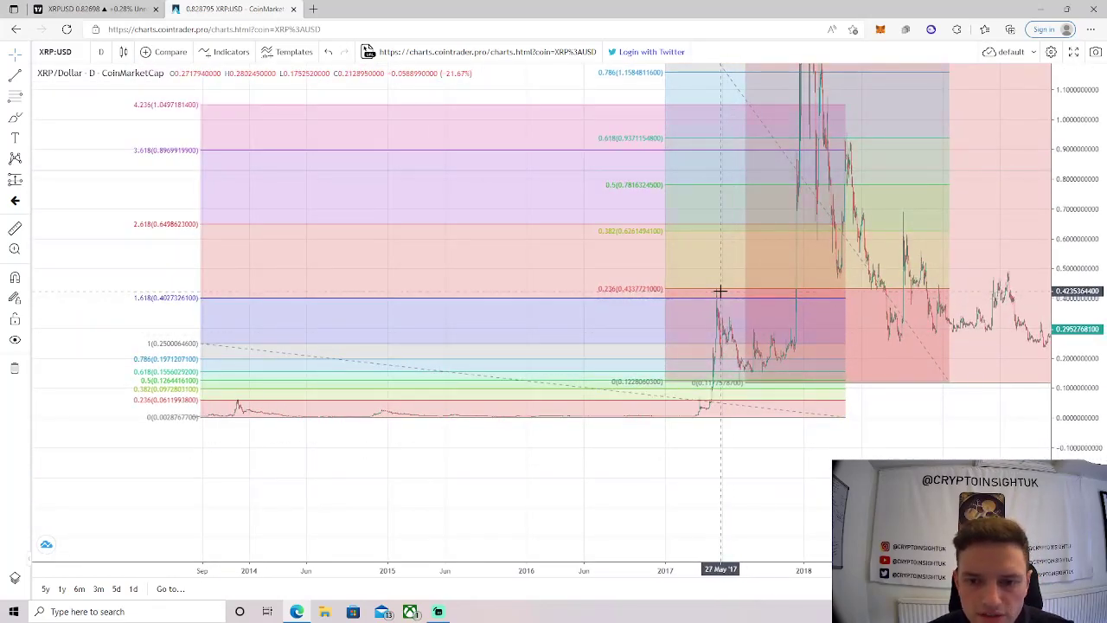
# Measure the percentage gap between the earliest retracement's 1.618 level and the mid-2017 price peak
pyautogui.click(15, 227)
pyautogui.click(737, 297)
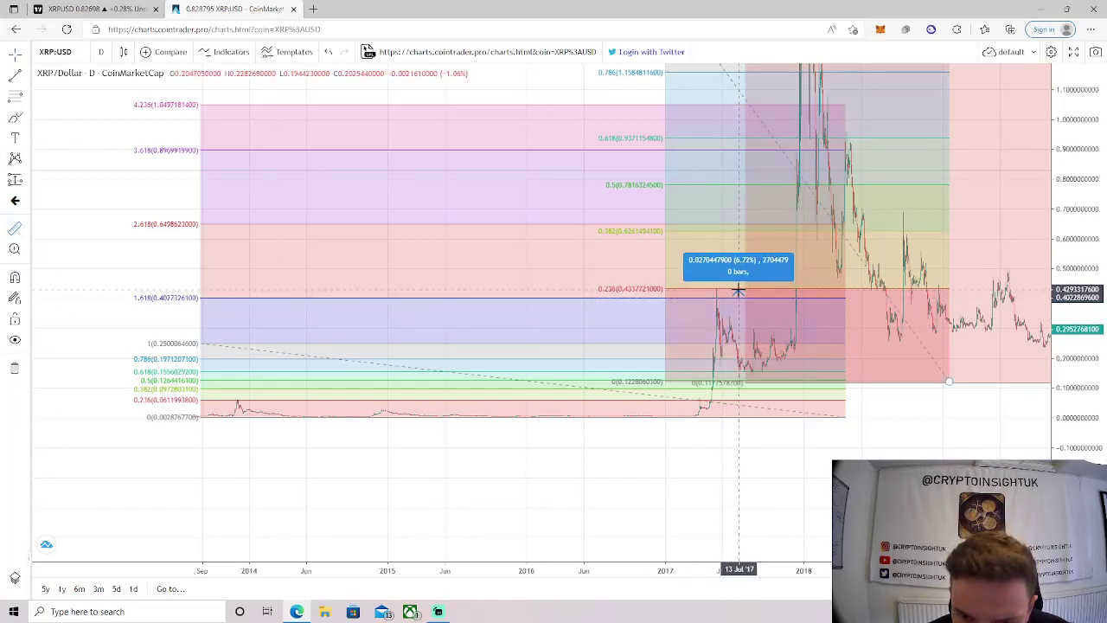
pyautogui.click(737, 289)
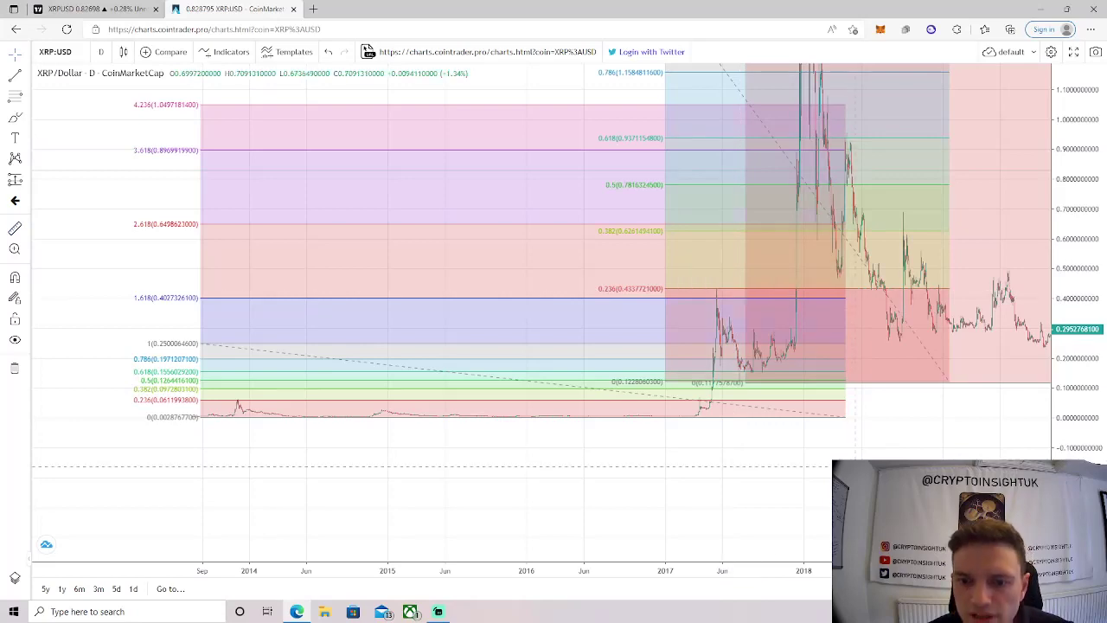
# Delete the earliest Fibonacci retracement, spanning 2013 to 2018, from the XRP/Dollar chart
pyautogui.moveTo(882, 459); pyautogui.dragTo(826, 470)
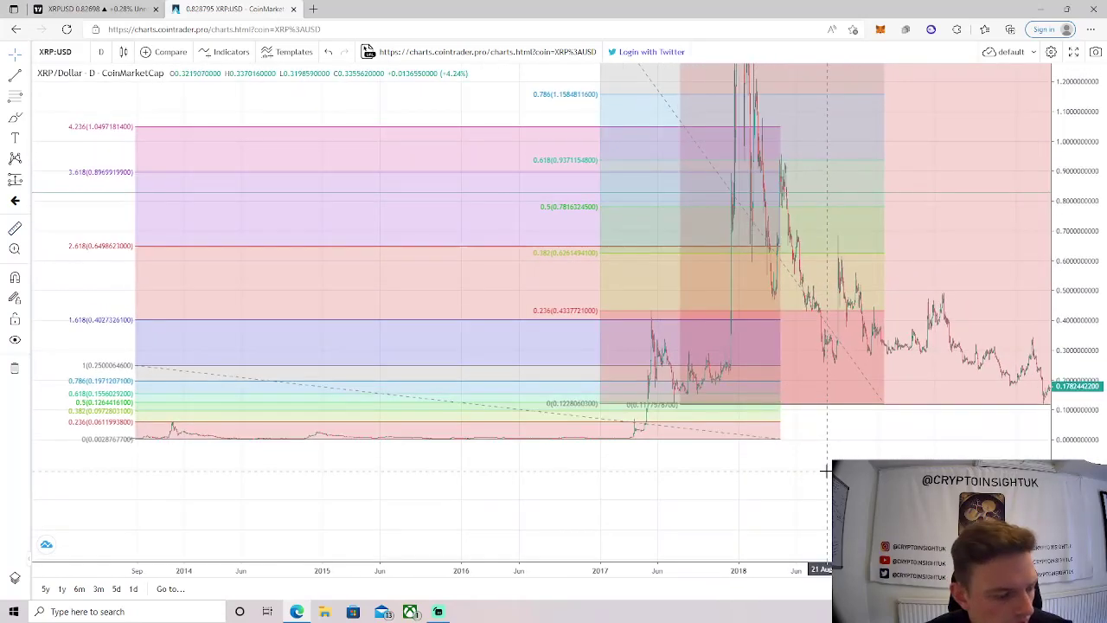
pyautogui.click(515, 415)
pyautogui.press('Delete')
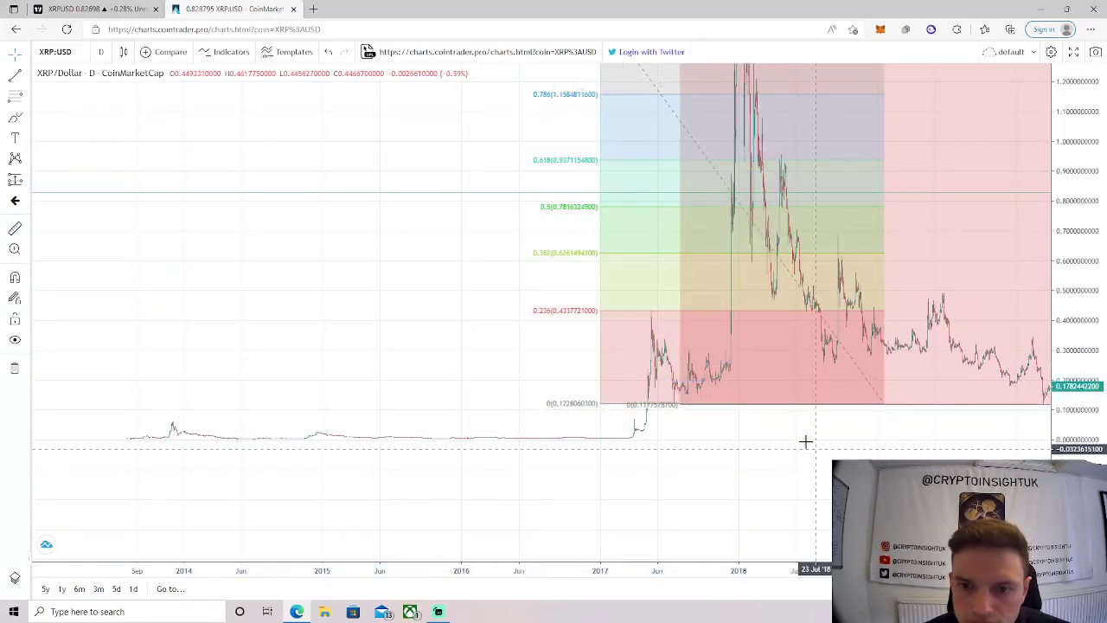
# Measure the percentage gap between the 2017–2019 retracement's 2.618 level and the early-2018 price peak, and clear the measurement
pyautogui.scroll(2, 795, 430)
pyautogui.moveTo(1079, 342); pyautogui.dragTo(1078, 366)
pyautogui.moveTo(1008, 388); pyautogui.dragTo(585, 319)
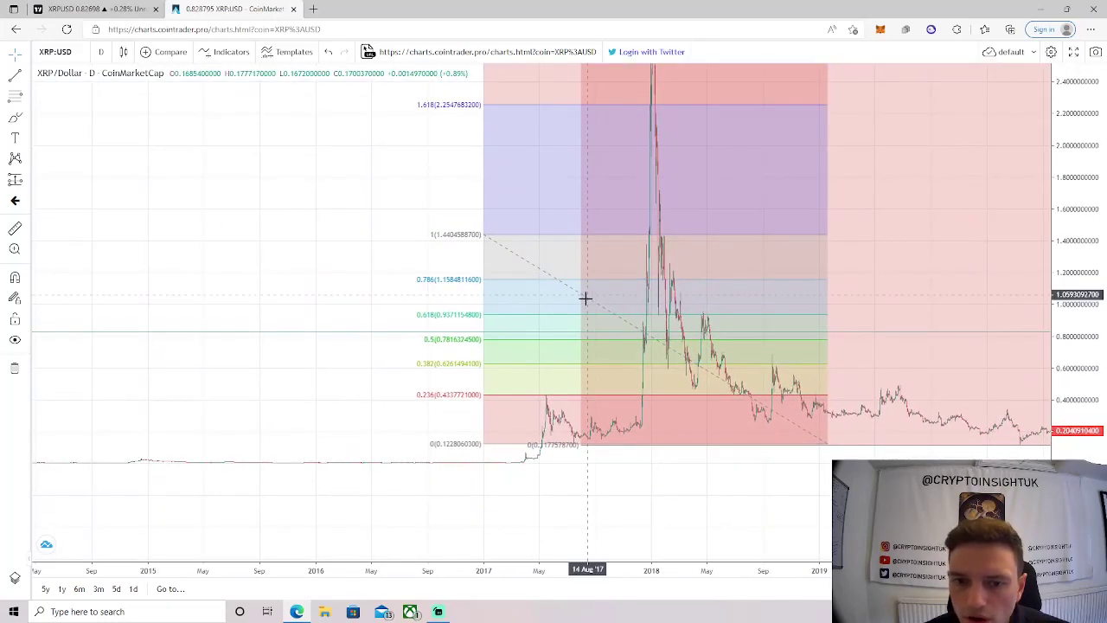
pyautogui.moveTo(1081, 254); pyautogui.dragTo(1081, 280)
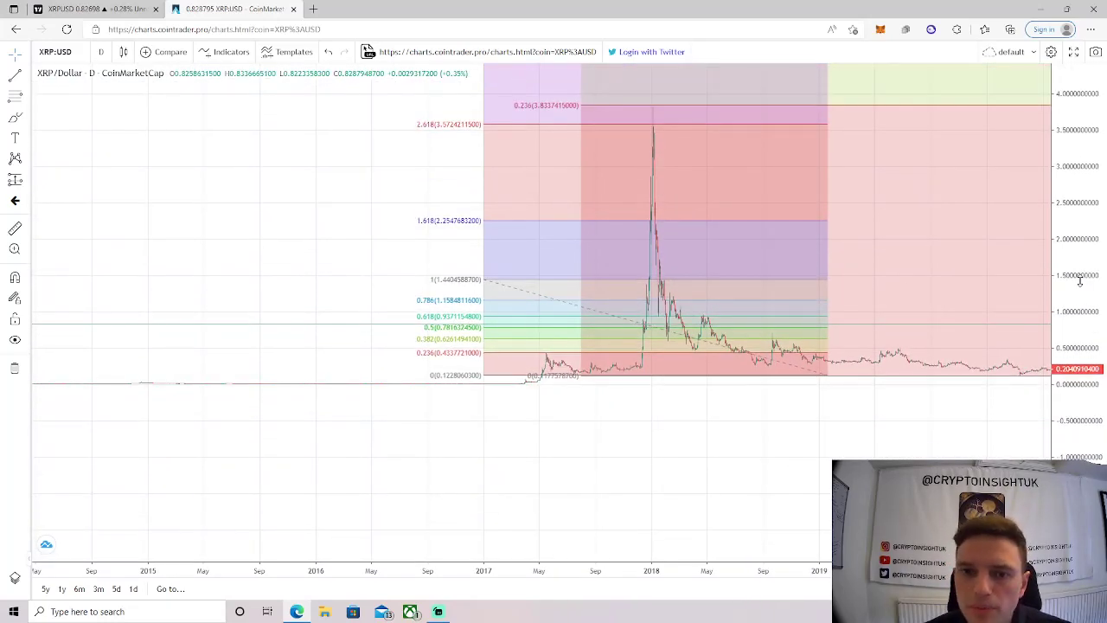
pyautogui.click(15, 227)
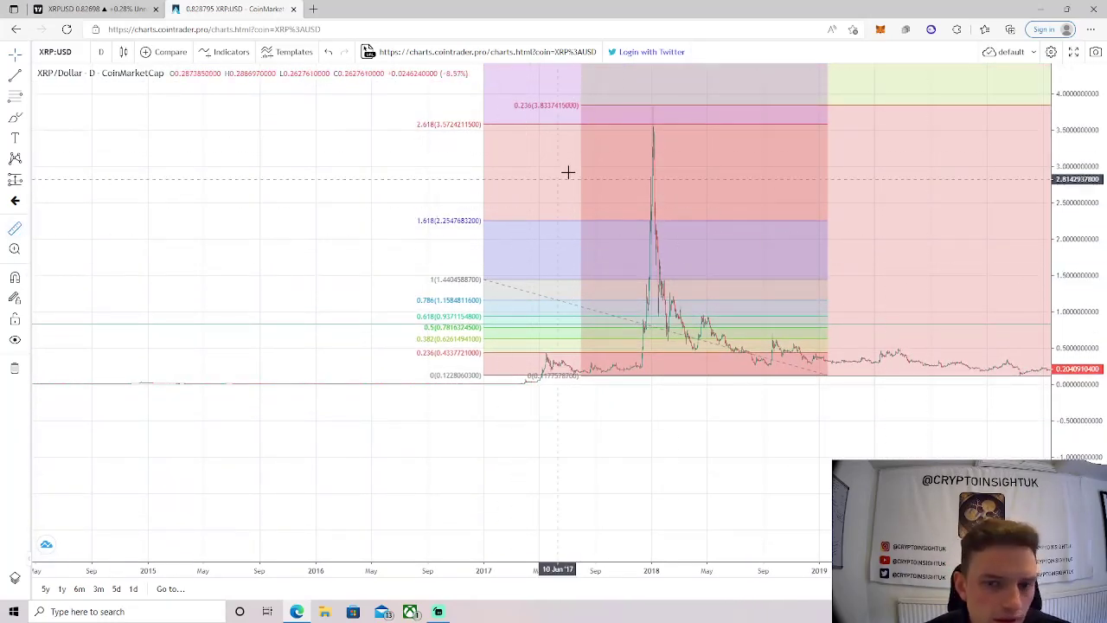
pyautogui.click(667, 124)
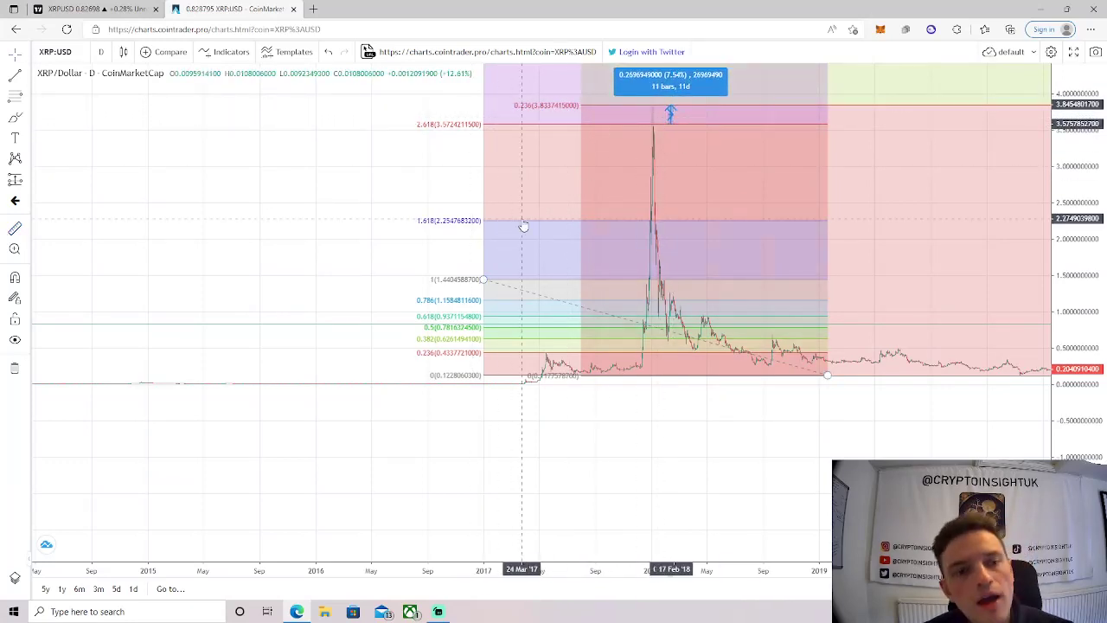
pyautogui.click(382, 218)
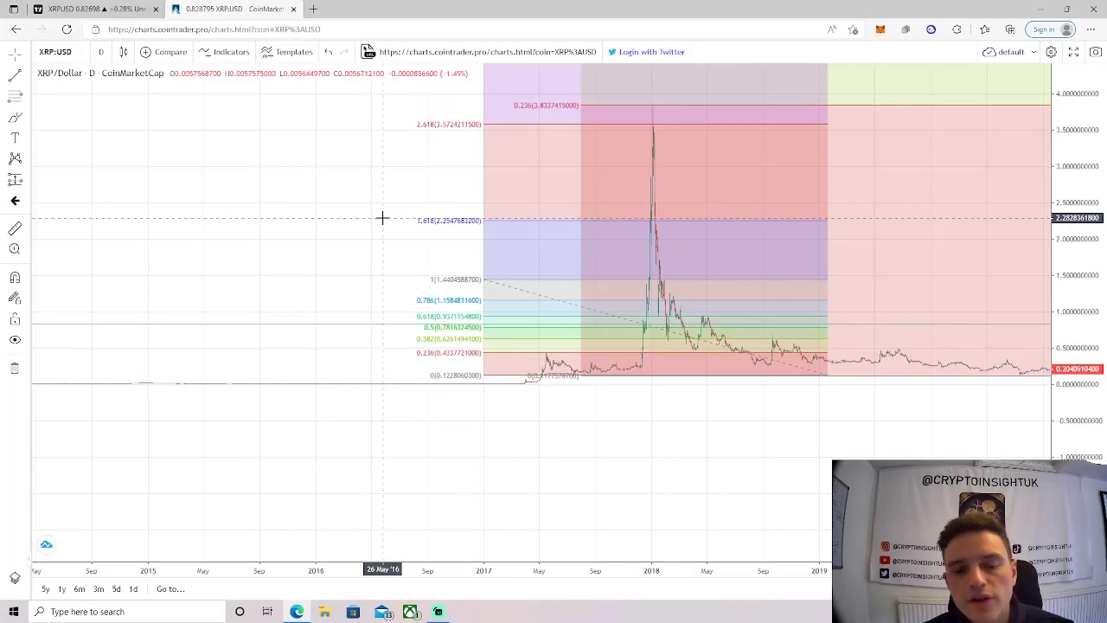
# Delete the 2017–2019 Fibonacci retracement, keeping only the large one that starts in mid-2017
pyautogui.scroll(2, 682, 472)
pyautogui.moveTo(683, 472); pyautogui.dragTo(605, 467)
pyautogui.scroll(-2, 424, 473)
pyautogui.moveTo(1063, 260); pyautogui.dragTo(1063, 317)
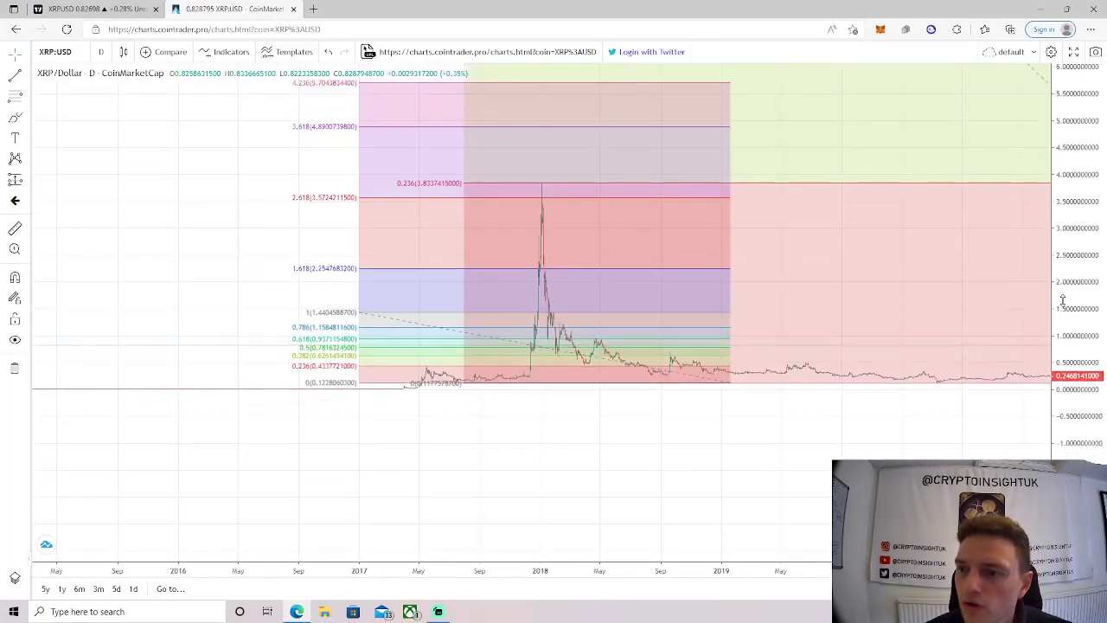
pyautogui.moveTo(986, 441); pyautogui.dragTo(849, 442)
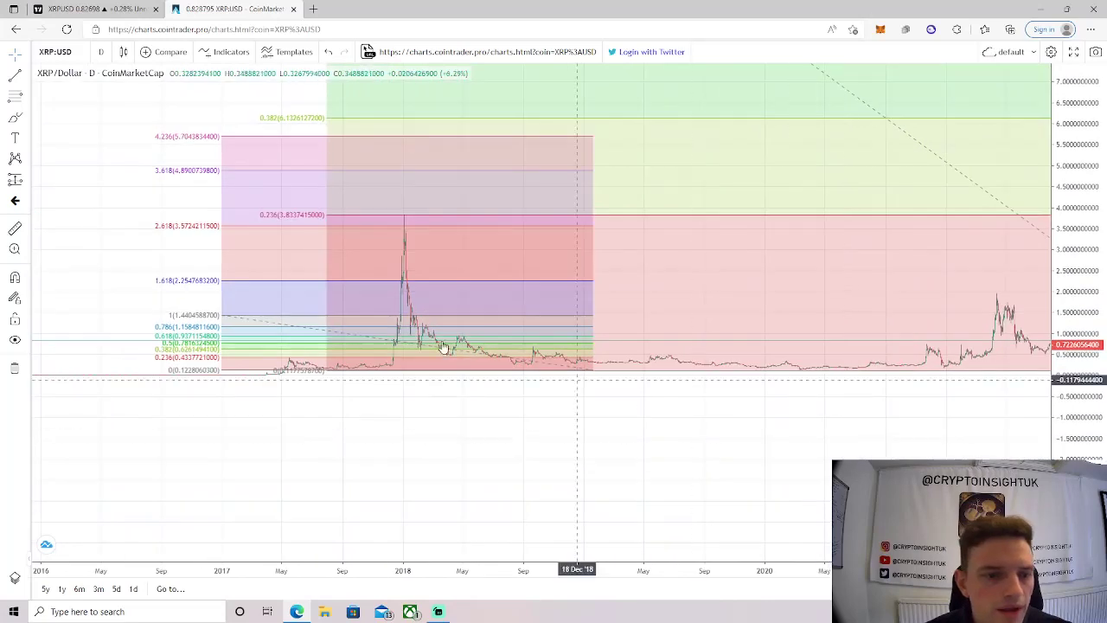
pyautogui.click(273, 328)
pyautogui.press('Delete')
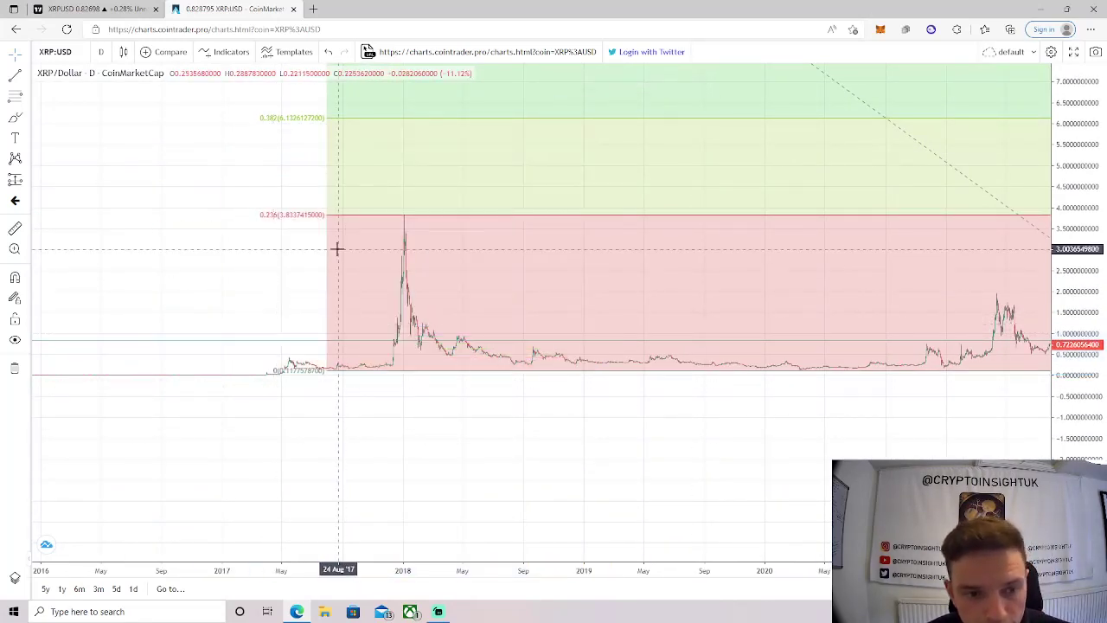
# Measure a rise of about 7% above the remaining retracement's 3.618 level, at early January 2022, to project a price target
pyautogui.moveTo(579, 469); pyautogui.dragTo(741, 472)
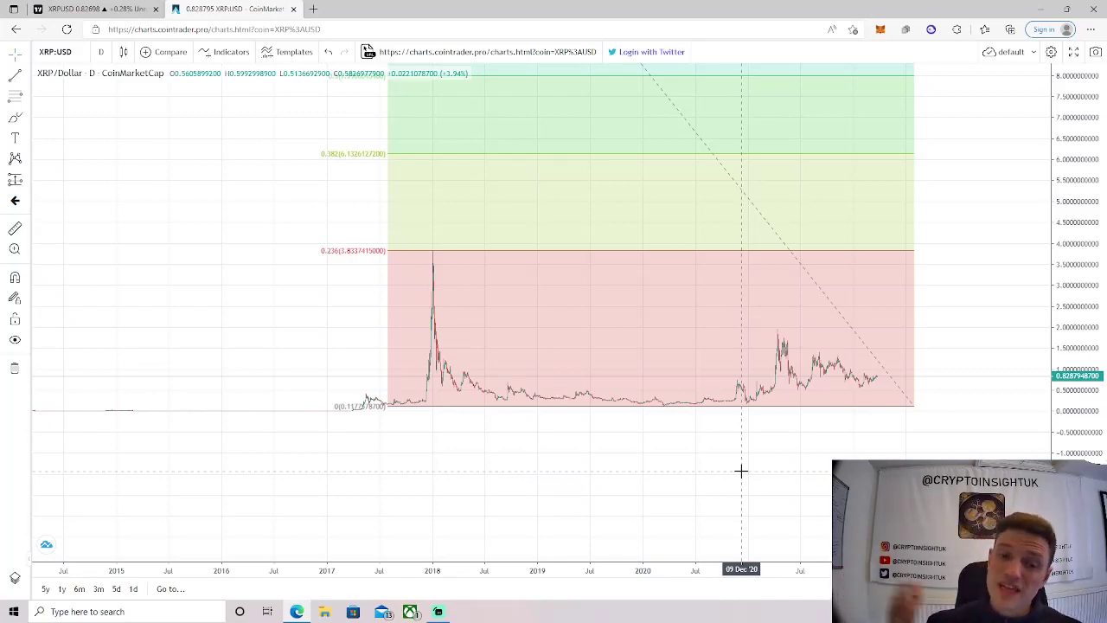
pyautogui.moveTo(1095, 186); pyautogui.dragTo(1034, 402)
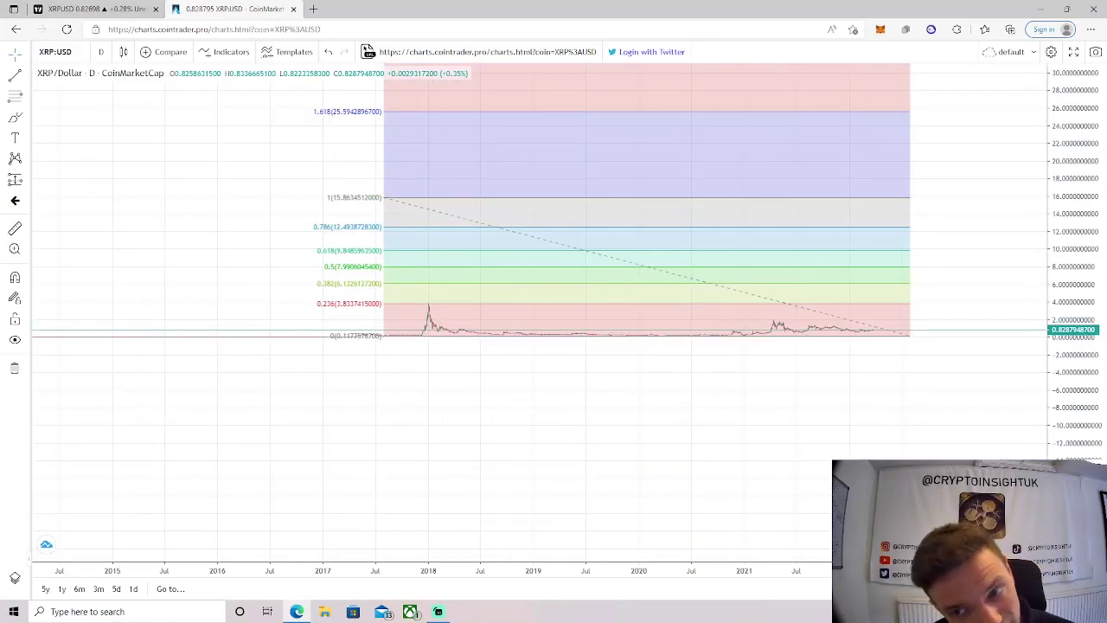
pyautogui.moveTo(1097, 161); pyautogui.dragTo(900, 230)
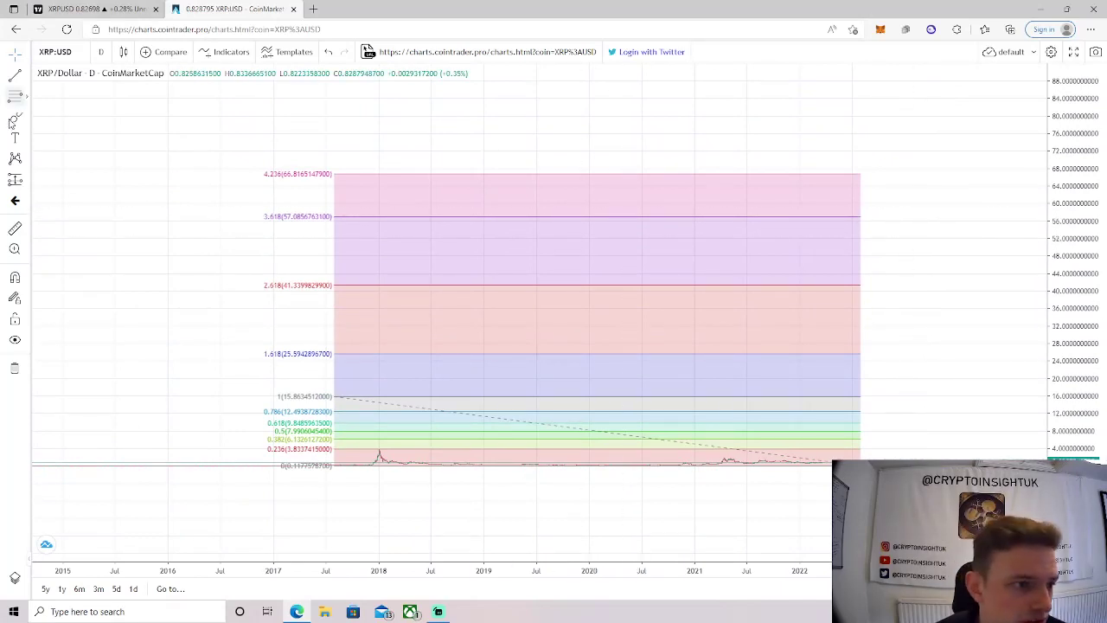
pyautogui.click(15, 230)
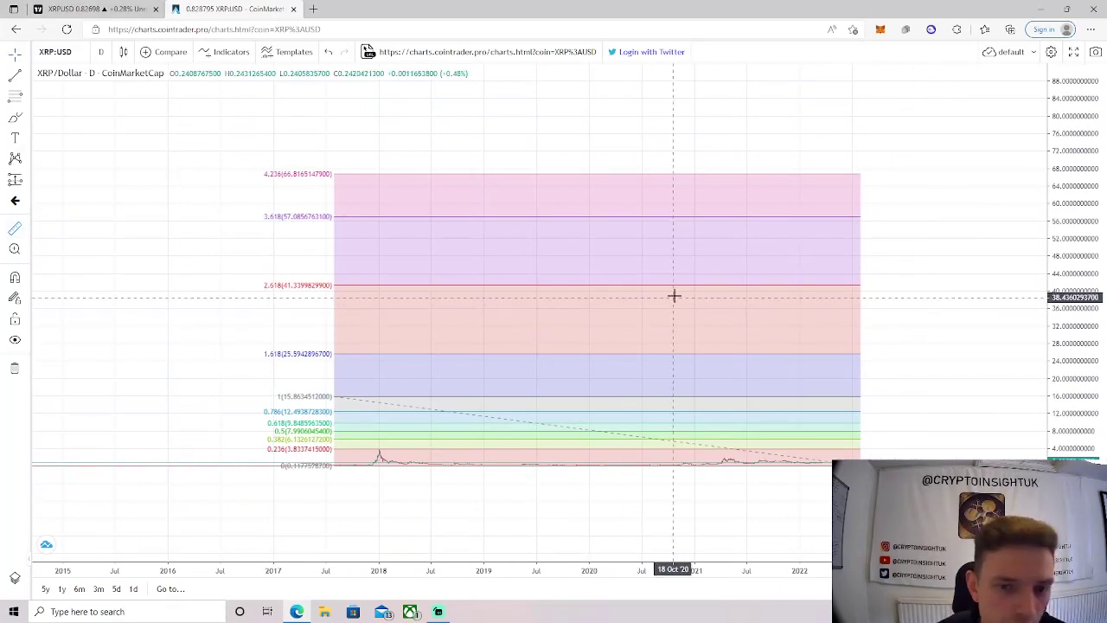
pyautogui.click(802, 216)
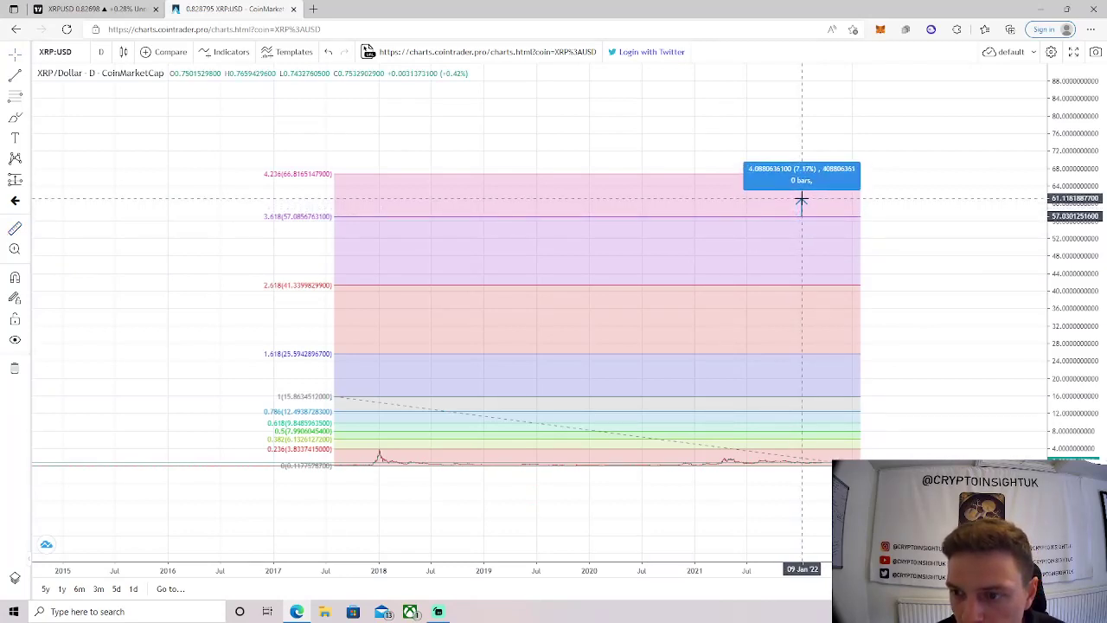
pyautogui.click(802, 201)
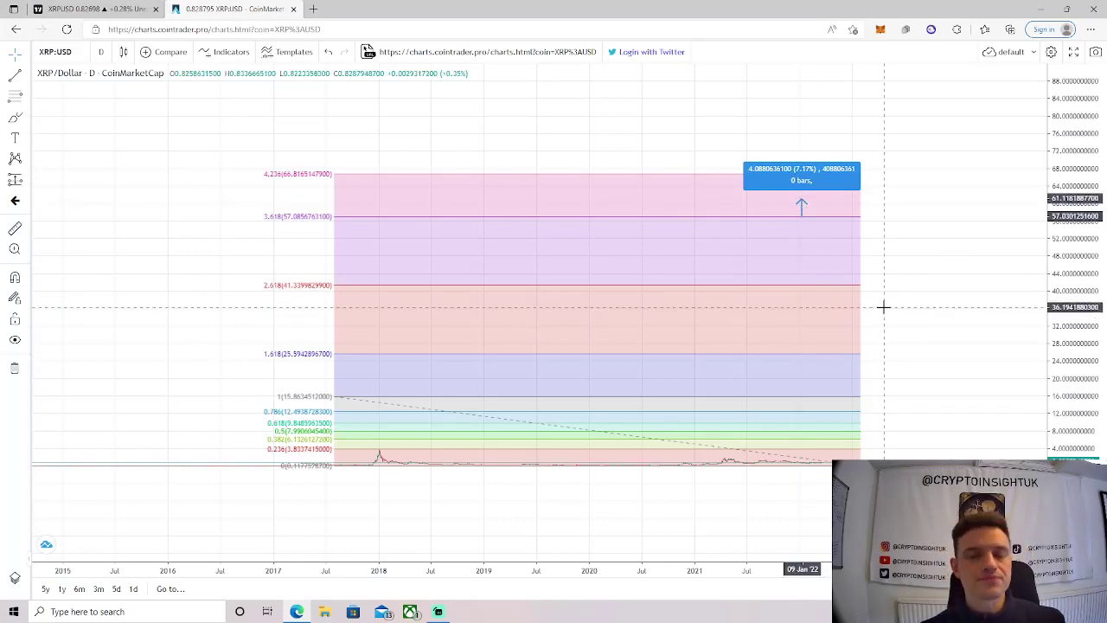